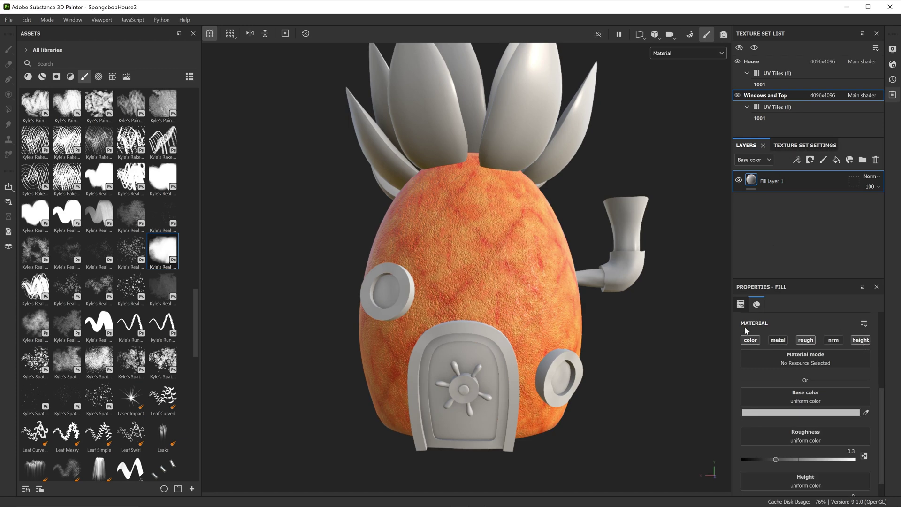
- Set the base color of Fill layer 1 in the Windows and Top texture set to a medium blue
scroll(806, 432, down, 1)
click(798, 390)
drag(756, 401, 727, 360)
click(785, 325)
- Add a color-only fill layer above it, blended with Linear dodge (Add), and give it a light blue base color
click(836, 159)
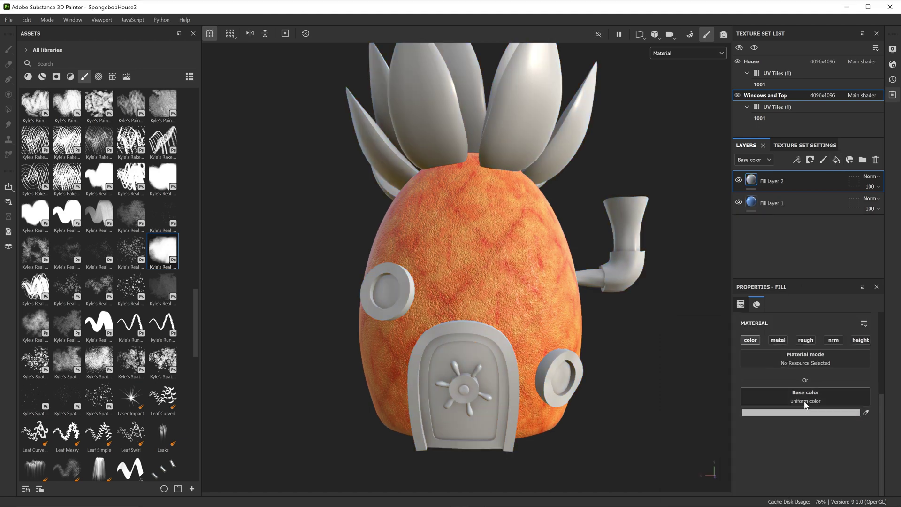
click(871, 176)
click(858, 383)
click(871, 176)
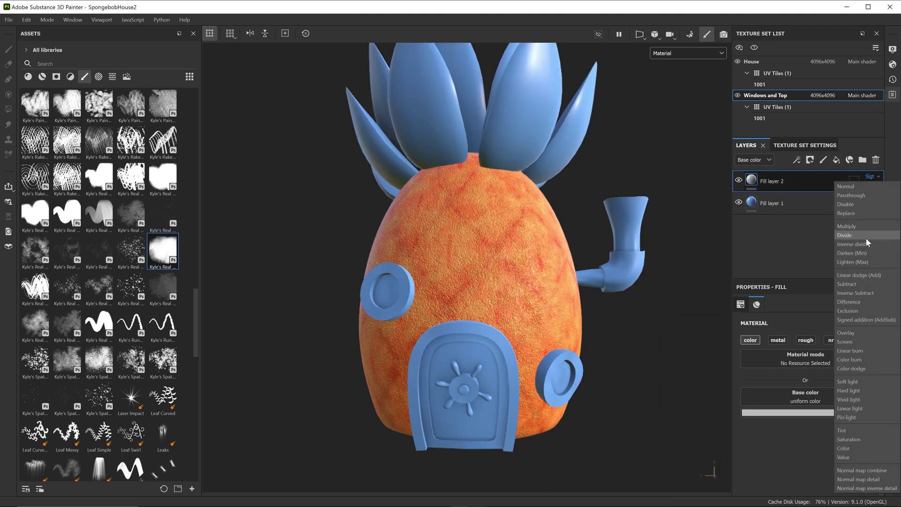
click(863, 275)
click(800, 413)
drag(770, 393, 734, 361)
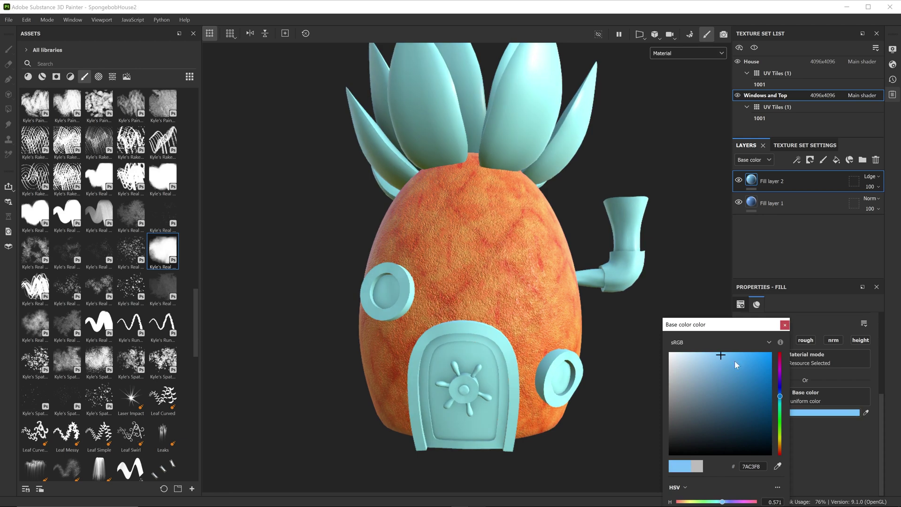
click(784, 323)
- Give Fill layer 2 a black mask and add a 3D Perlin Noise fill to that mask
click(810, 160)
click(822, 184)
click(797, 159)
click(808, 194)
click(806, 345)
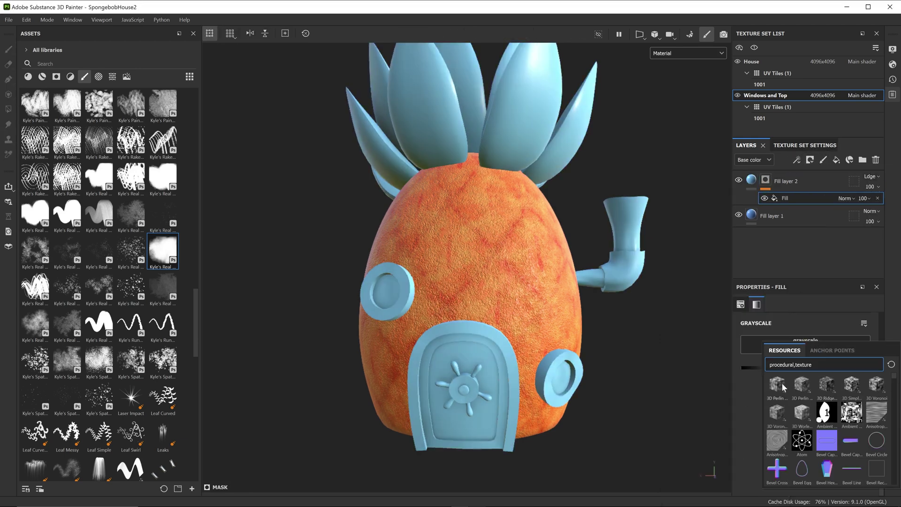
click(781, 383)
- Change Fill layer 2's base color to a more muted grayish blue
click(768, 190)
click(800, 413)
click(784, 324)
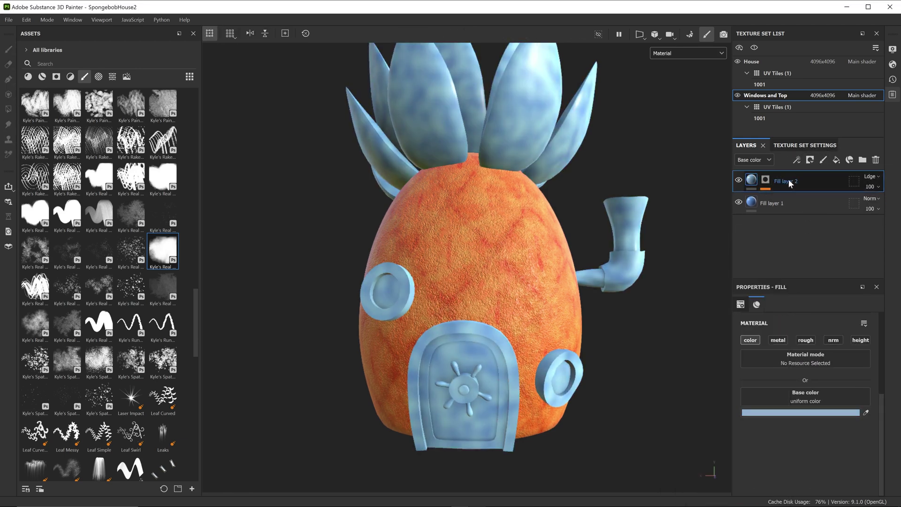
- Add a second fill using 3D Perlin Noise Fractal above the 3D Perlin Noise in Fill layer 2's mask
click(765, 180)
click(799, 198)
click(796, 160)
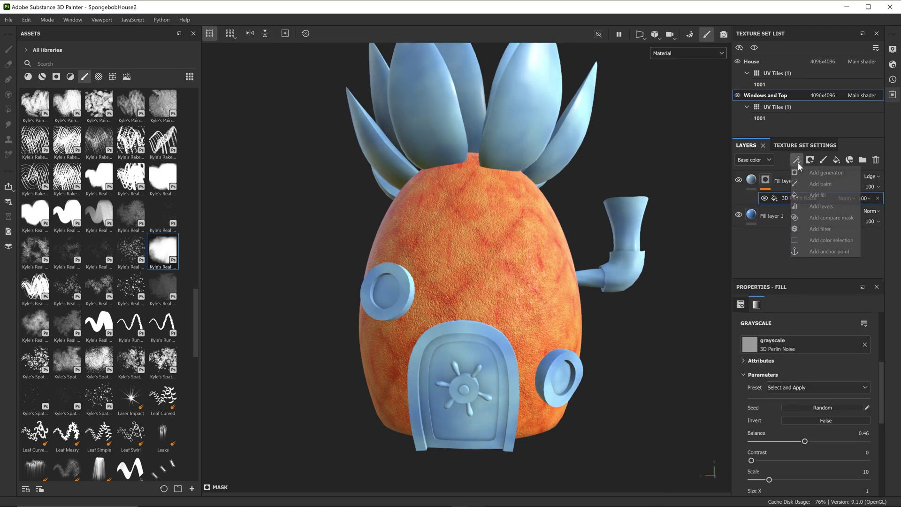
click(808, 193)
click(817, 346)
click(802, 391)
- Isolate Fill layer 2's mask in the viewport and set the 3D Perlin Noise Fractal's Position to 0.3
click(828, 211)
alt+click(766, 179)
click(806, 198)
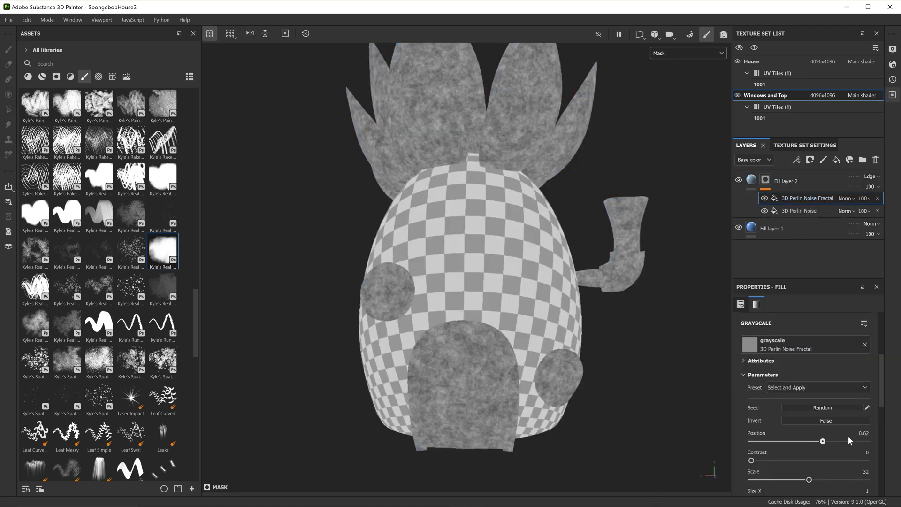
drag(848, 441, 790, 441)
- Set the 3D Perlin Noise Fractal's blend mode to Exclusion with opacity 76, and return the viewport to the material view
click(845, 198)
click(859, 114)
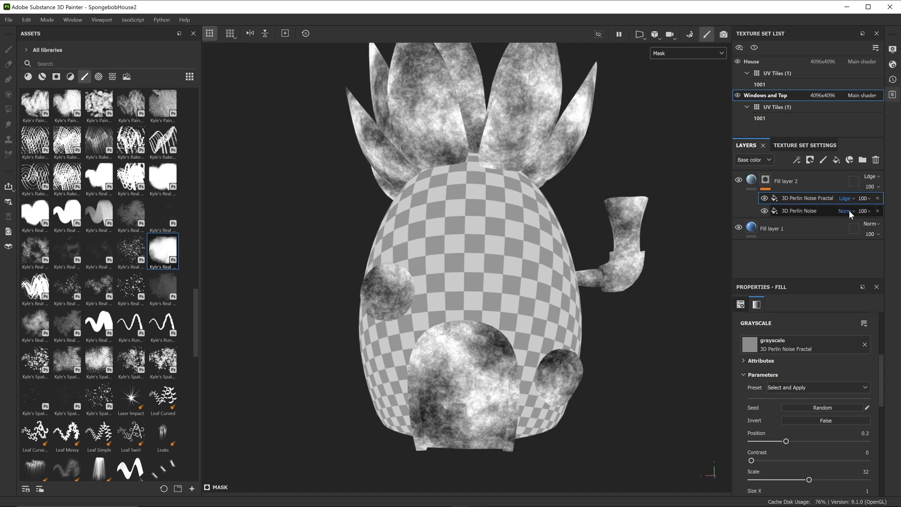
click(864, 198)
click(869, 214)
click(846, 198)
click(879, 202)
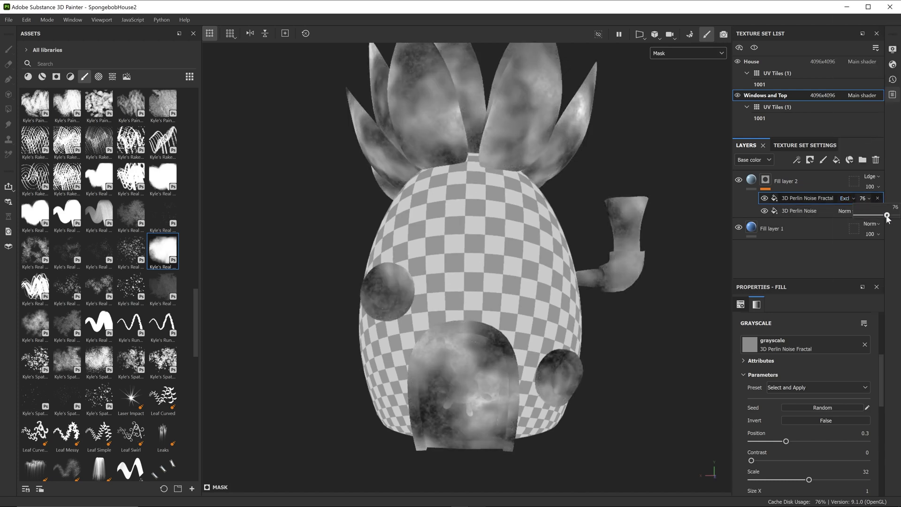
click(751, 180)
click(765, 180)
click(798, 211)
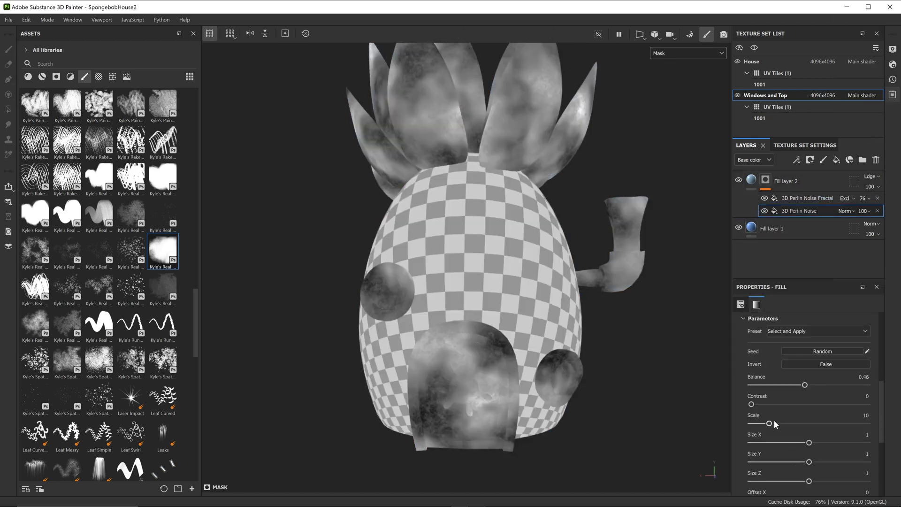
click(752, 180)
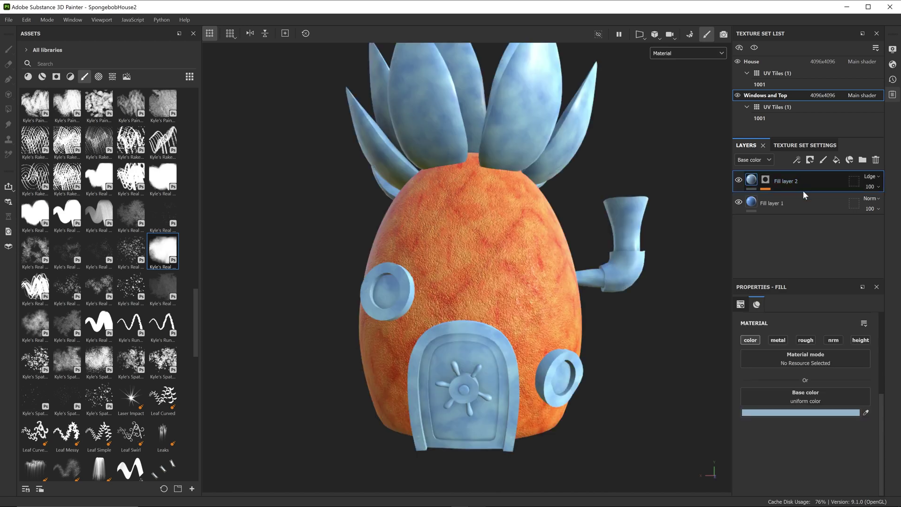
- Group both fill layers in a folder named Door and mask it by color selection with the door's blue ID color
click(862, 160)
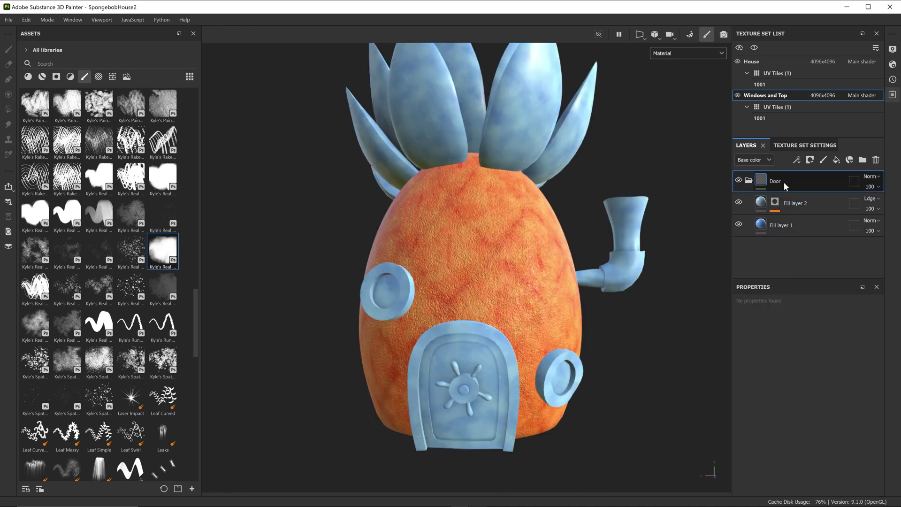
click(827, 205)
click(869, 416)
click(424, 413)
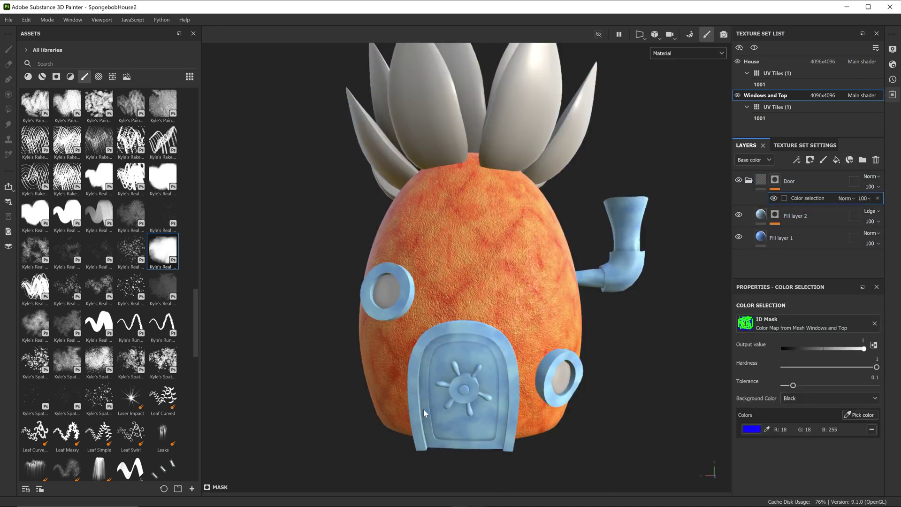
- Duplicate the Door folder and set the base color of the copy's Fill layer 1 to pale blue 8BAEDA
click(752, 181)
click(782, 237)
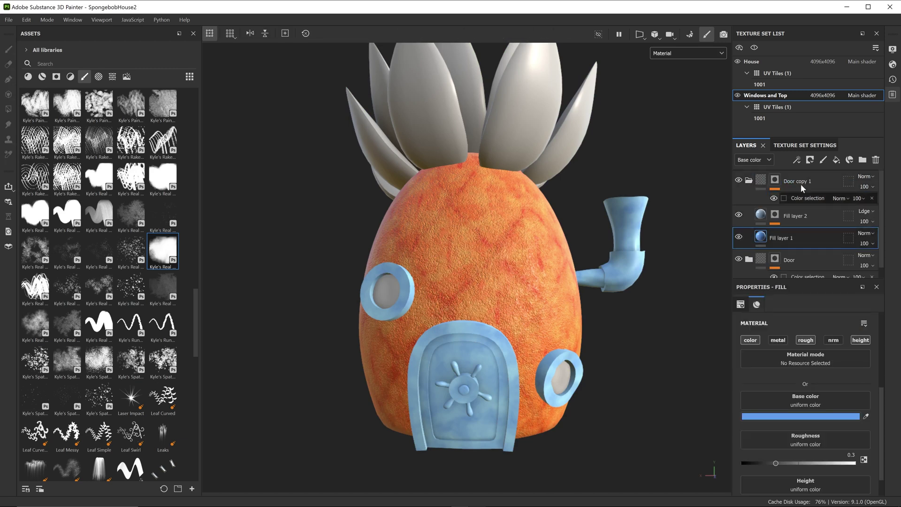
click(824, 413)
click(706, 367)
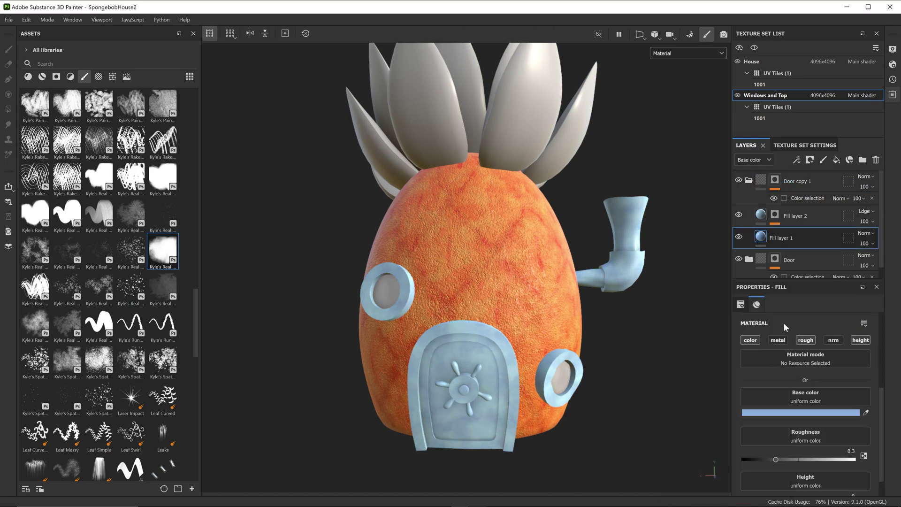
- Change the color selection in Door copy 1's mask to the window glass's orange ID color and compare the folder on and off
click(807, 198)
click(847, 415)
click(596, 278)
click(738, 181)
click(738, 181)
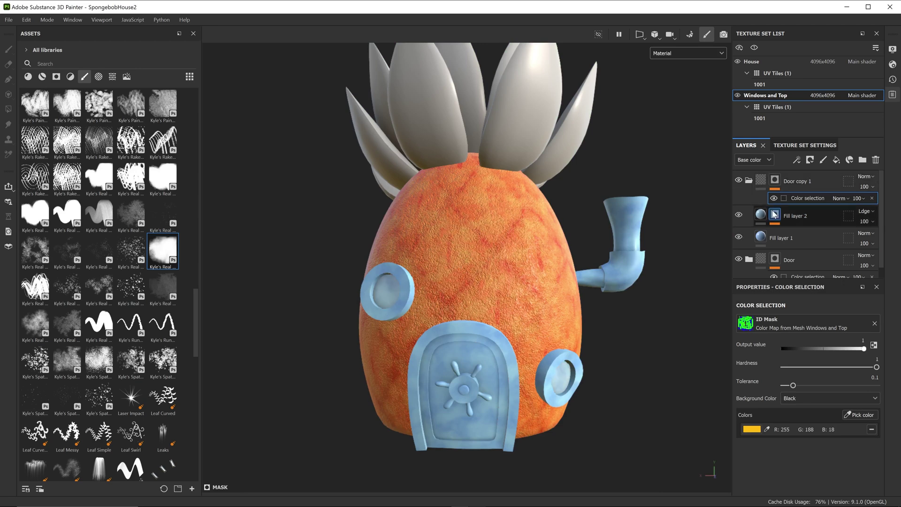
- Set Fill layer 1 in the Door folder to a deeper, more saturated blue base color, and rename Door copy 1 as Glass
click(748, 180)
click(749, 215)
click(782, 273)
click(816, 413)
click(736, 368)
click(747, 375)
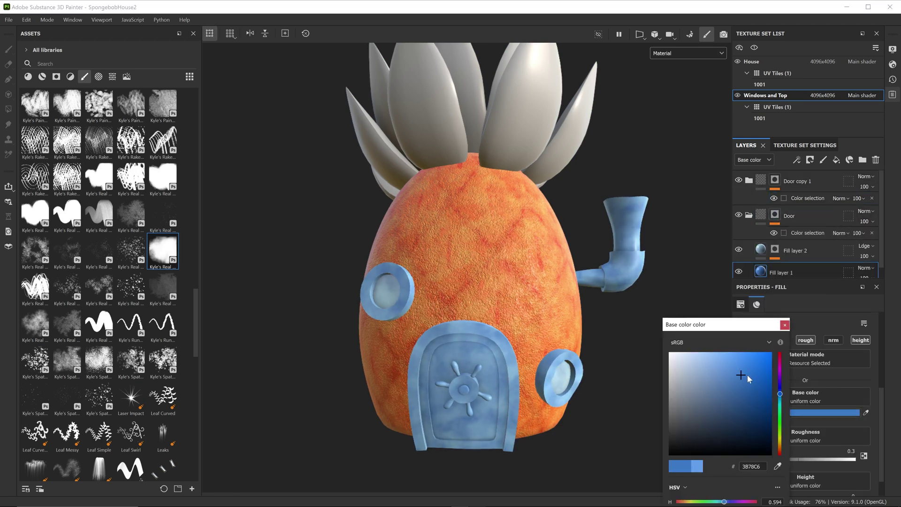
click(784, 324)
click(749, 215)
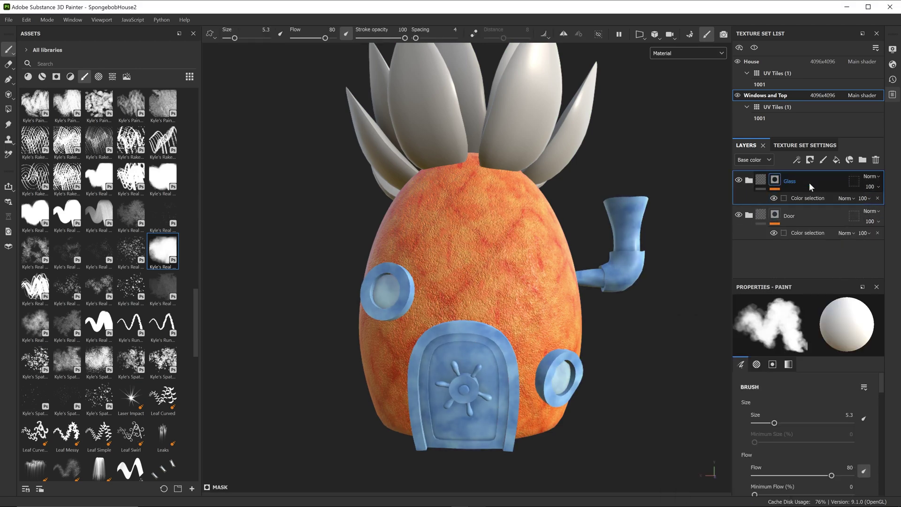
- Duplicate the Glass folder and switch the copy's color selection to the leaves' ID color
click(749, 180)
click(807, 198)
- Set the base color of Fill layer 1 in the Glass copy 1 folder to a saturated leaf green
click(782, 238)
click(814, 413)
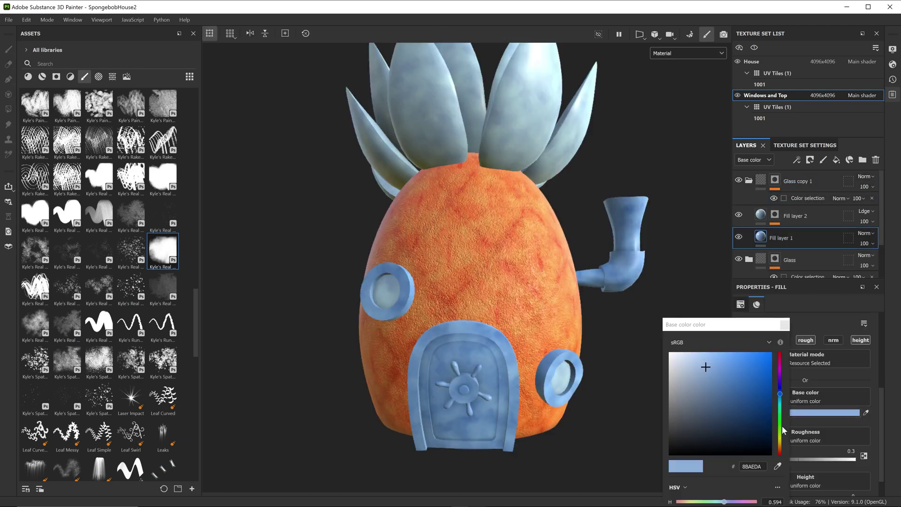
click(781, 426)
click(745, 386)
click(747, 374)
click(785, 324)
- Set Fill layer 2 in Glass copy 1 to Multiply and change its base color to green
click(760, 214)
click(866, 211)
click(846, 45)
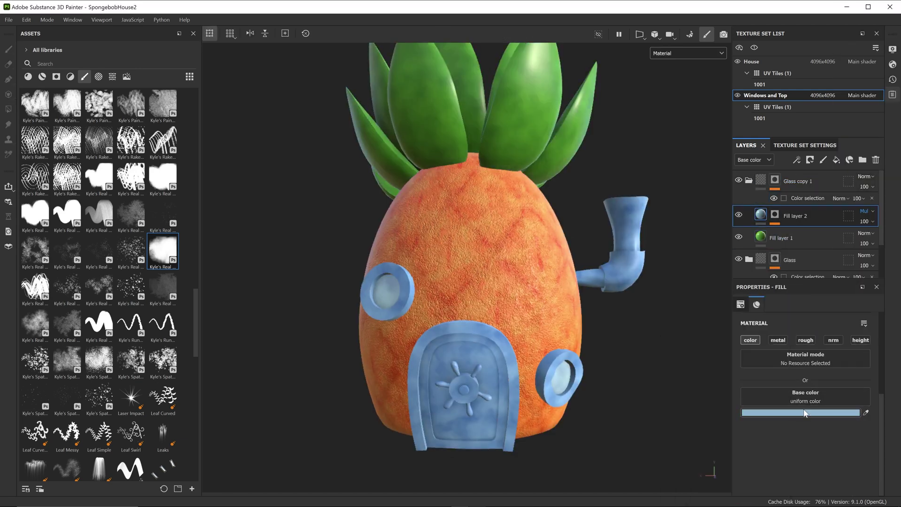
click(800, 412)
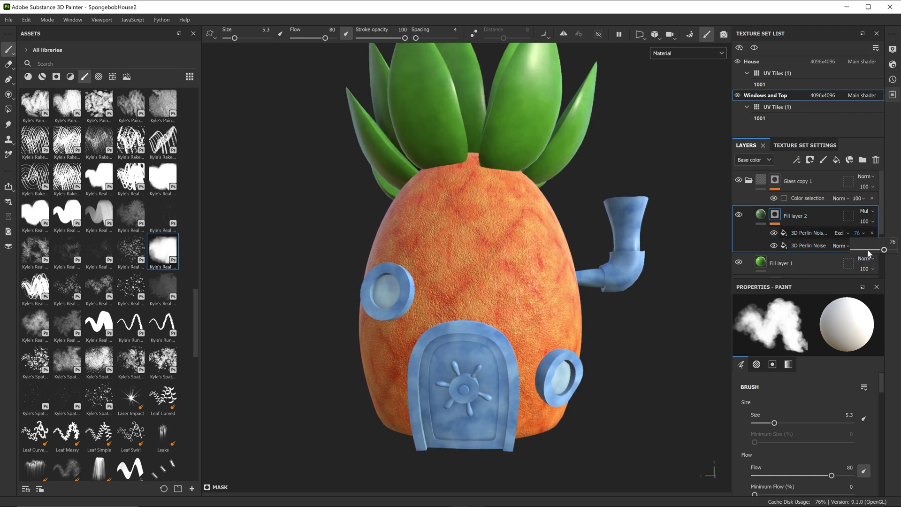
- Add a Grunge Concrete Dirty fill to the mask of the leaves' Fill layer 2 and set its opacity to 70
click(796, 159)
click(816, 195)
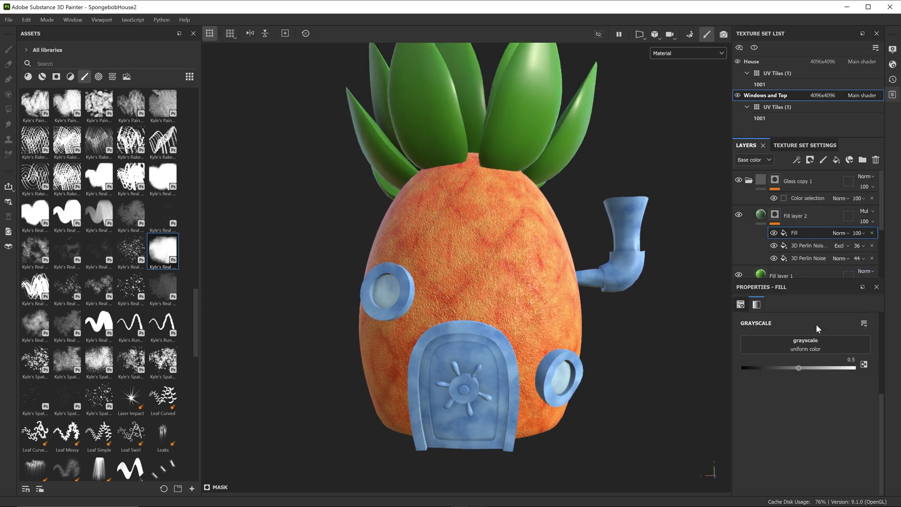
click(819, 344)
scroll(841, 438, up, 5)
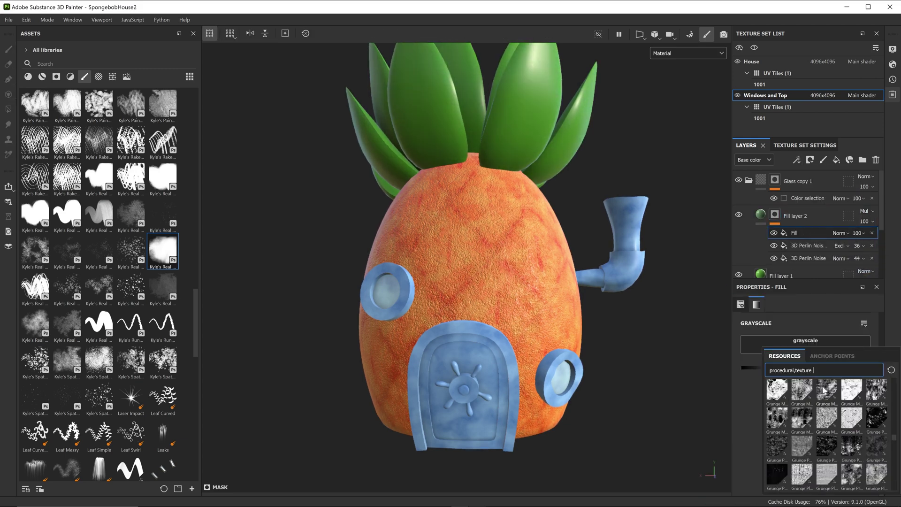
mouse_move(854, 455)
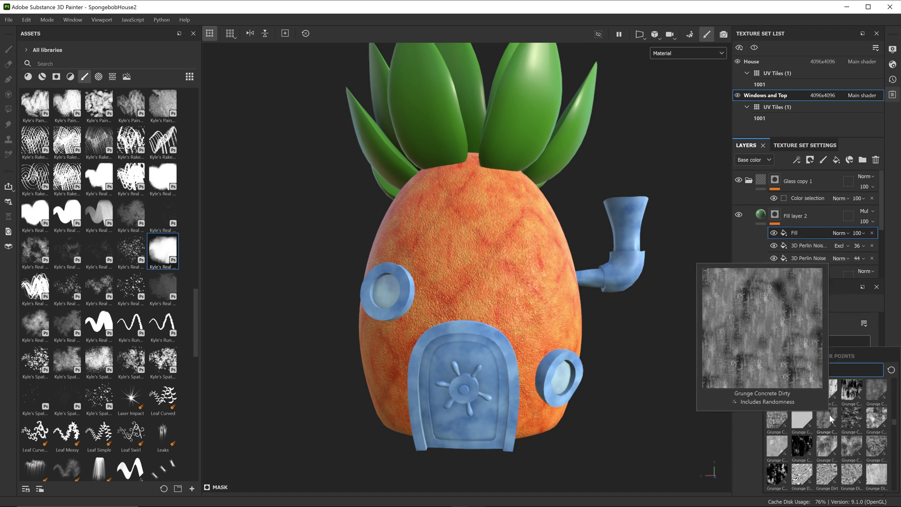
click(828, 415)
click(882, 249)
- Rename the Glass copy 1 folder as Leaves and collapse it
scroll(451, 234, down, 4)
alt+middle_drag(457, 220, 442, 269)
scroll(442, 270, up, 3)
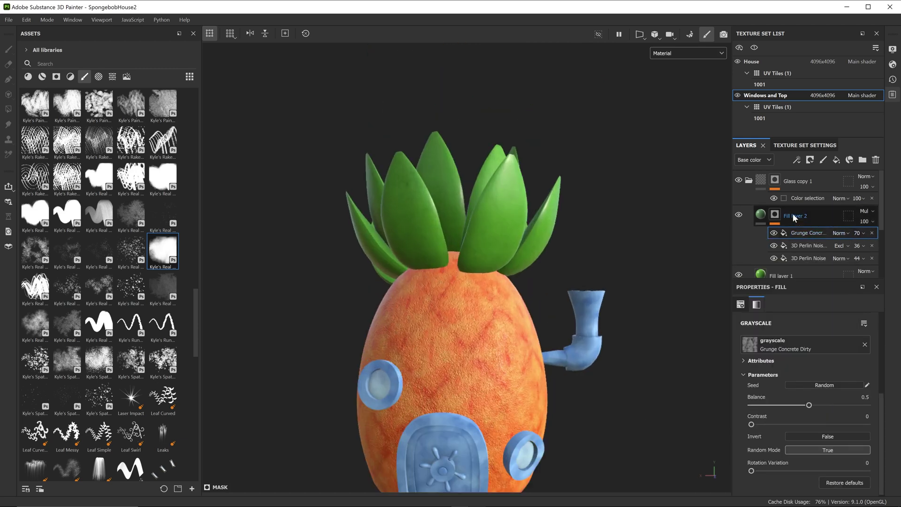
click(793, 214)
double_click(822, 183)
text(Leaves)
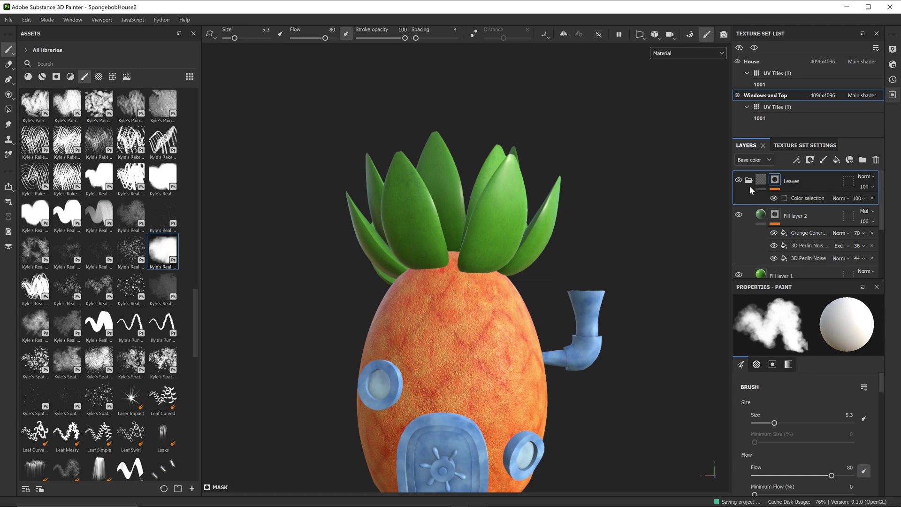
click(749, 182)
- Add a fill layer above the Leaves folder with a black mask driven by a Curvature generator
click(836, 160)
click(810, 160)
click(821, 183)
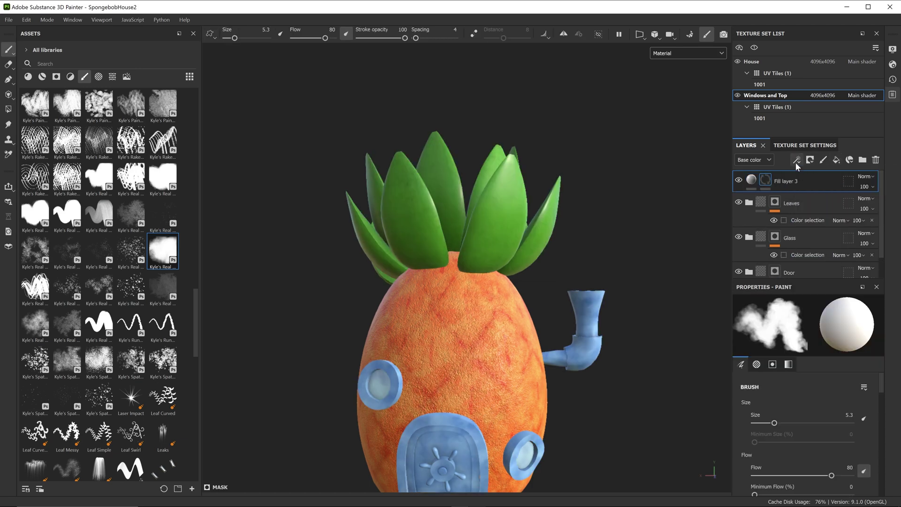
click(796, 160)
click(815, 172)
click(825, 329)
click(872, 355)
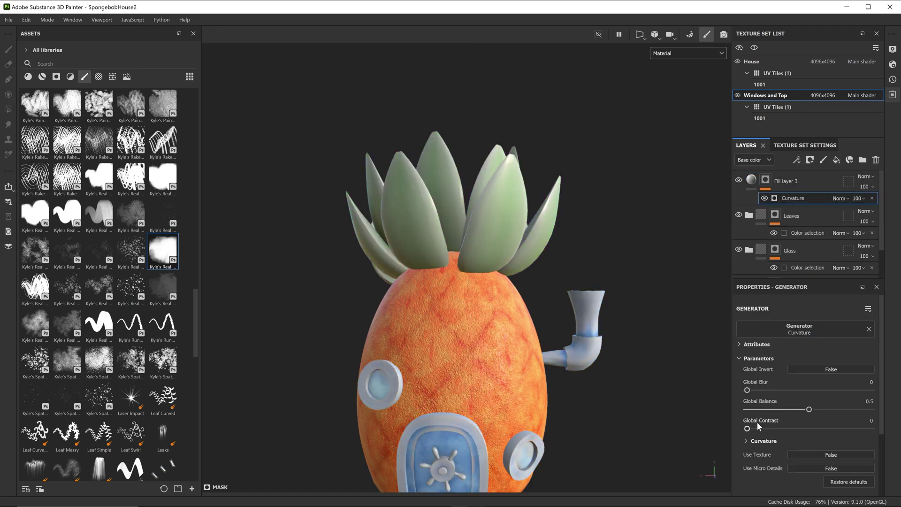
- Zero the Curvature generator's Medium, Large, Big and Huge levels, and set Fill layer 3 to Linear dodge (Add) at opacity 20
scroll(757, 421, down, 3)
scroll(772, 459, down, 3)
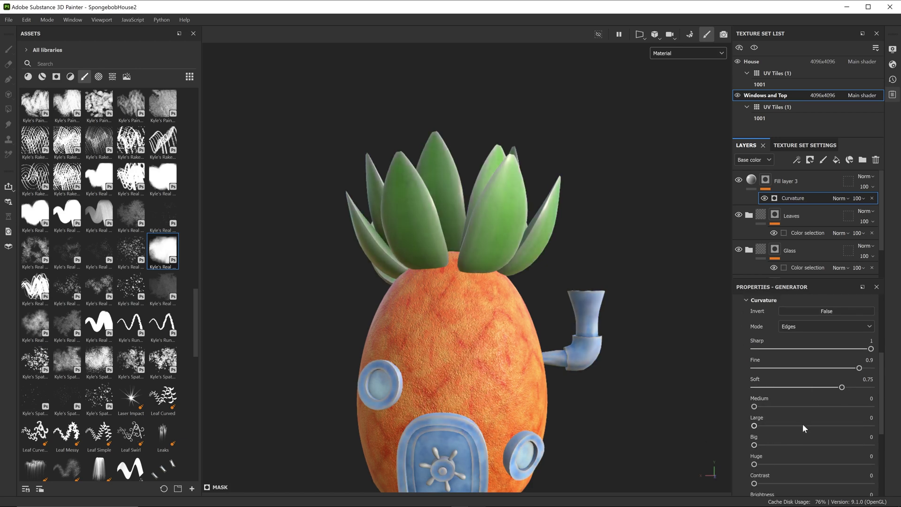
click(866, 176)
click(847, 249)
click(866, 186)
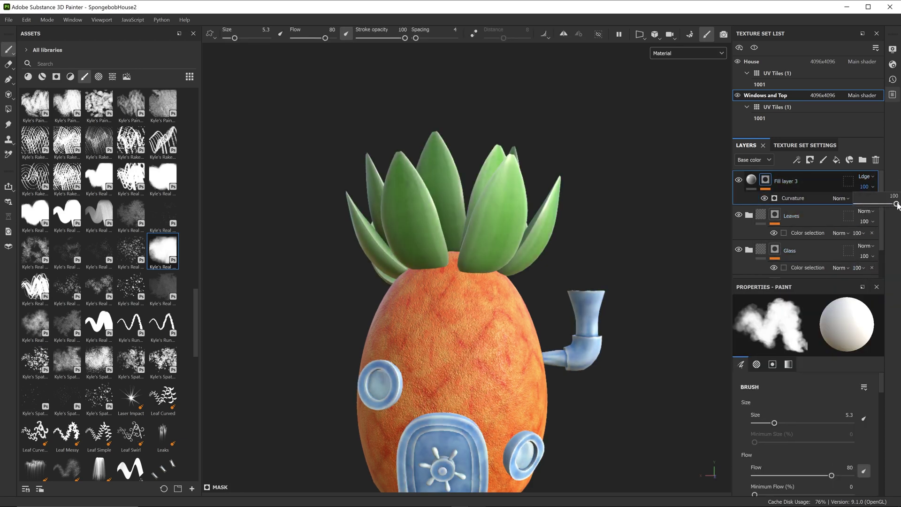
drag(896, 205, 871, 205)
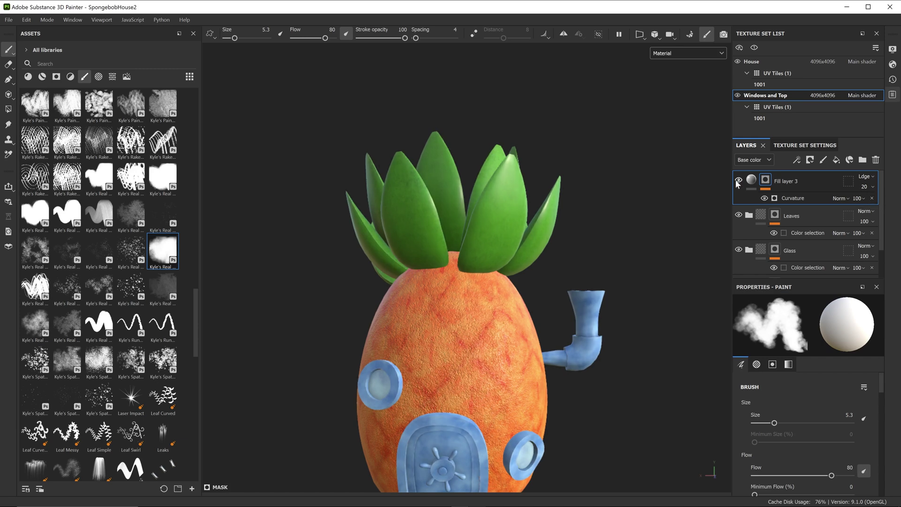
- Add a height-only fill layer at the top of the stack with a slightly positive height and a black mask
click(836, 159)
drag(798, 420, 803, 420)
click(810, 160)
click(827, 183)
- Add a 3D Perlin Noise Fractal fill to the new height layer's mask
click(797, 160)
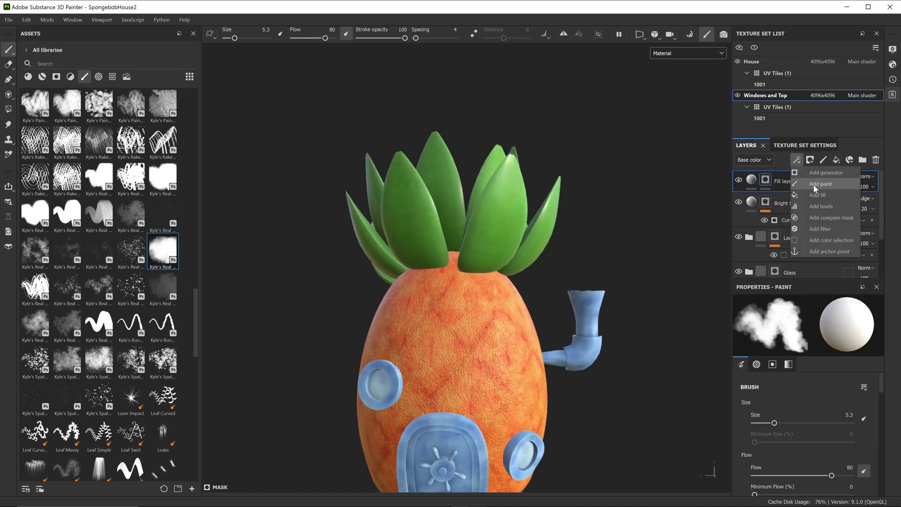
click(816, 194)
click(802, 342)
click(806, 395)
- Hide Fill layer 5 and make Fill layer 3 visible
alt+middle_drag(495, 328, 542, 285)
click(806, 180)
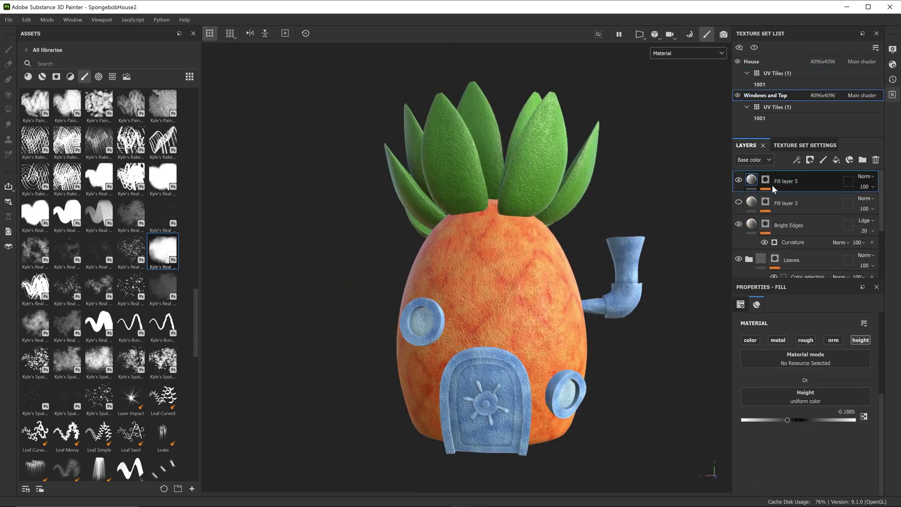
click(739, 180)
click(739, 201)
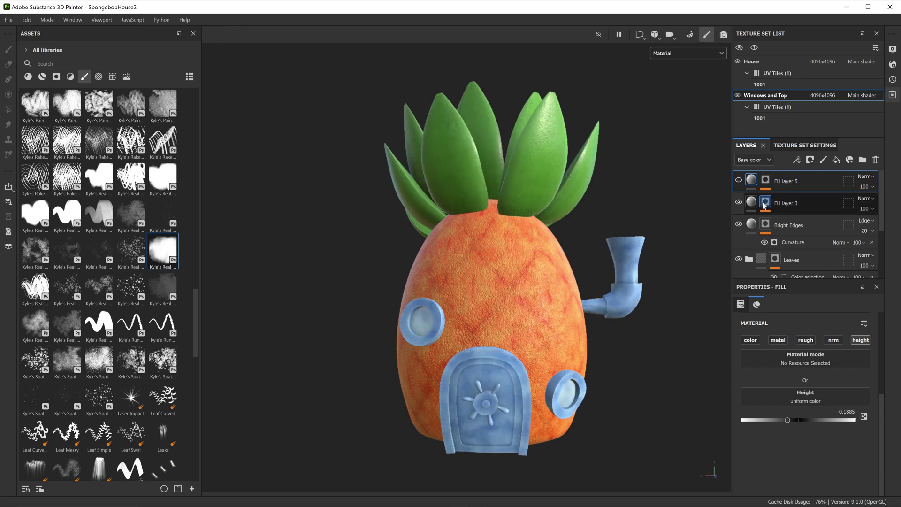
- Raise Fill layer 3's height to about 0.45 and set its mask's 3D Perlin Noise Fractal scale to 1.3
click(751, 201)
drag(810, 419, 826, 419)
click(765, 202)
click(803, 221)
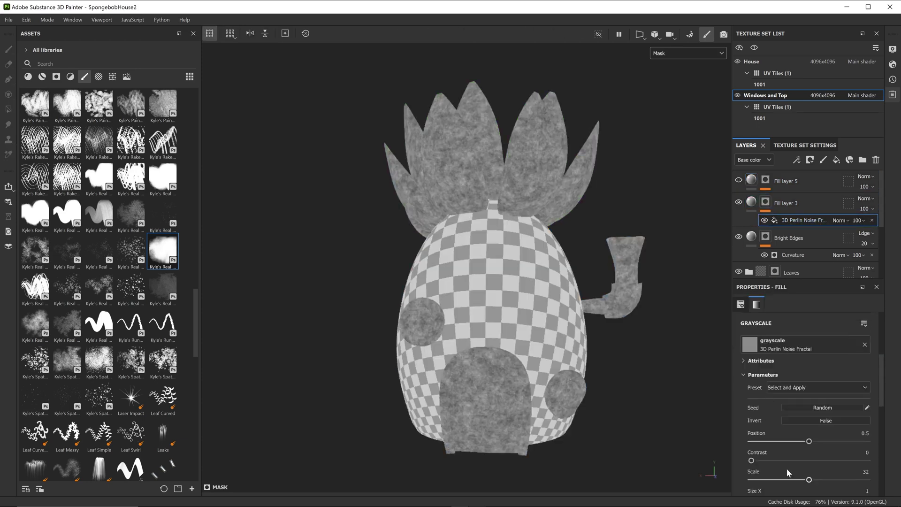
drag(809, 479, 756, 479)
scroll(786, 444, down, 5)
mouse_move(791, 429)
mouse_down()
mouse_move(767, 426)
mouse_move(777, 427)
mouse_up()
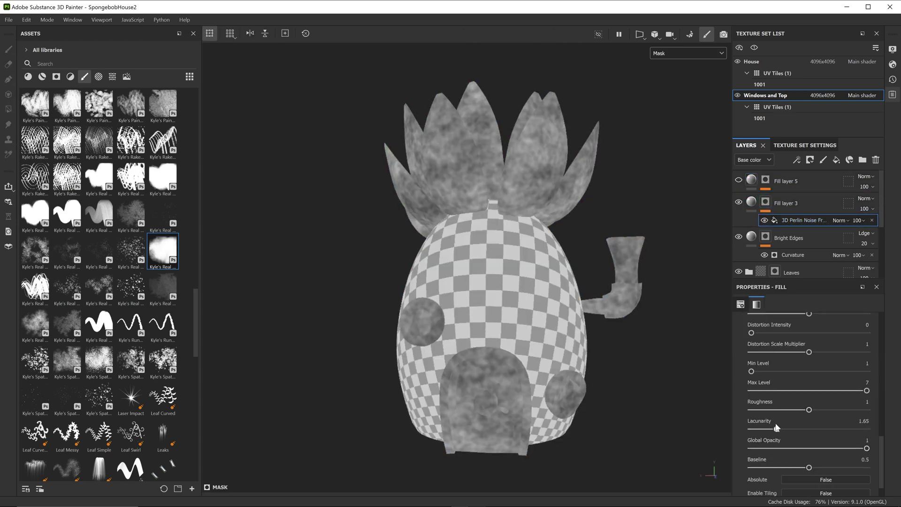
scroll(797, 375, up, 4)
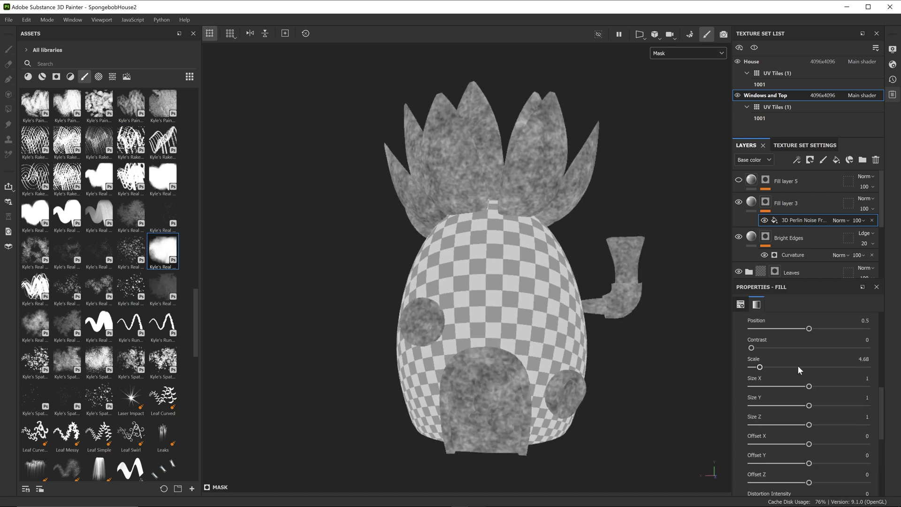
drag(797, 367, 754, 368)
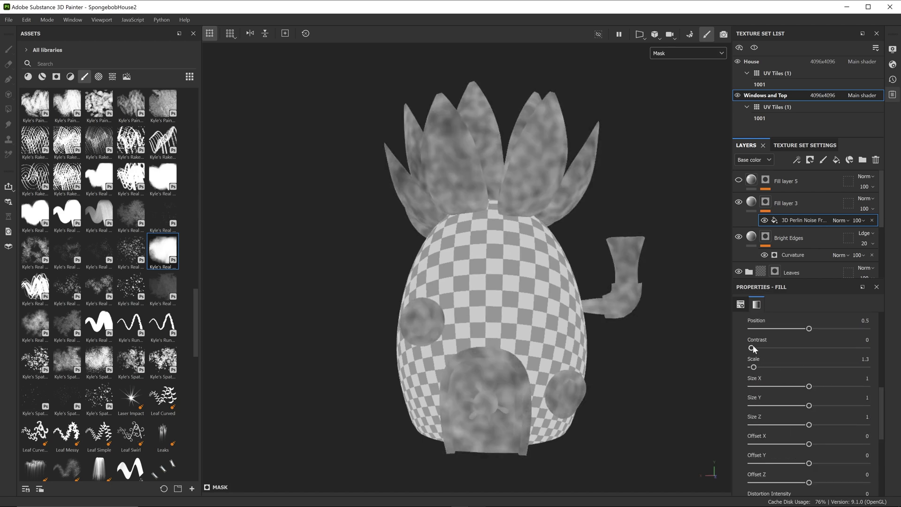
alt+drag(517, 160, 563, 162)
- Add a displacement channel to the Windows and Top texture set and make Fill layer 3 a displacement-only layer named Displacement
click(798, 202)
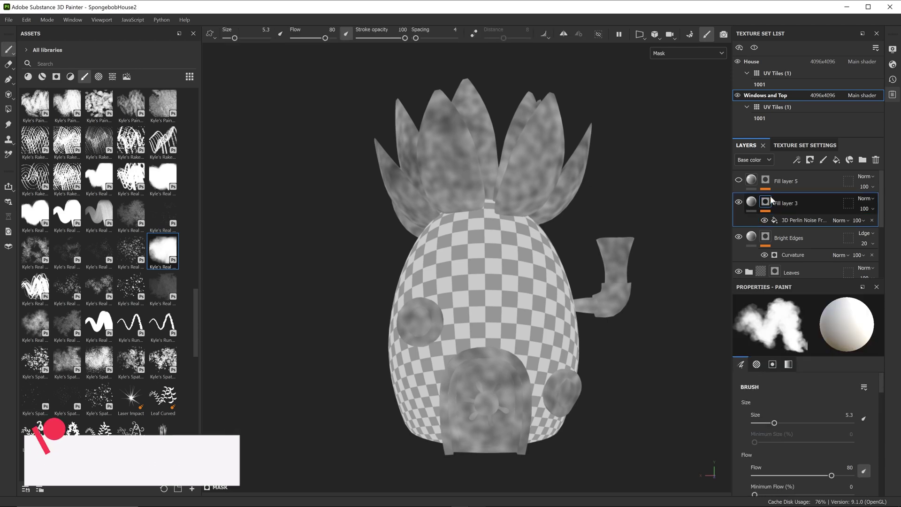
click(788, 145)
click(863, 184)
click(859, 293)
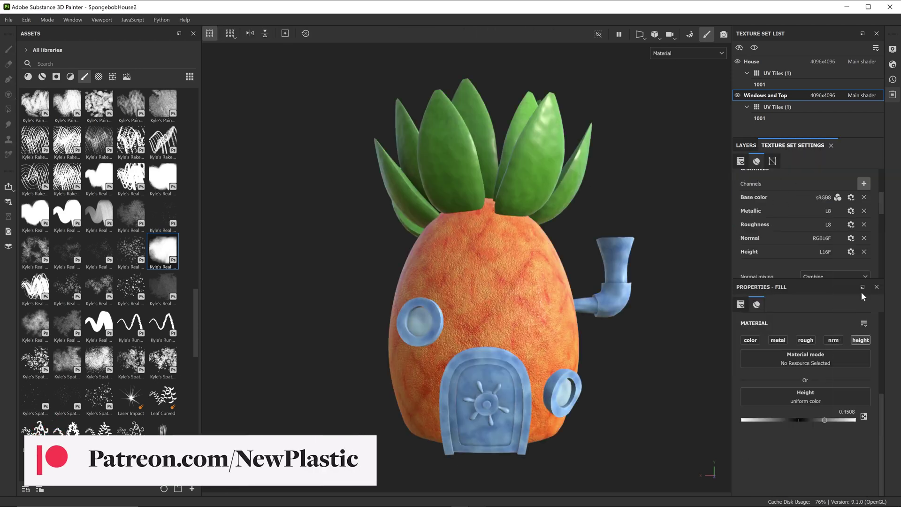
click(746, 145)
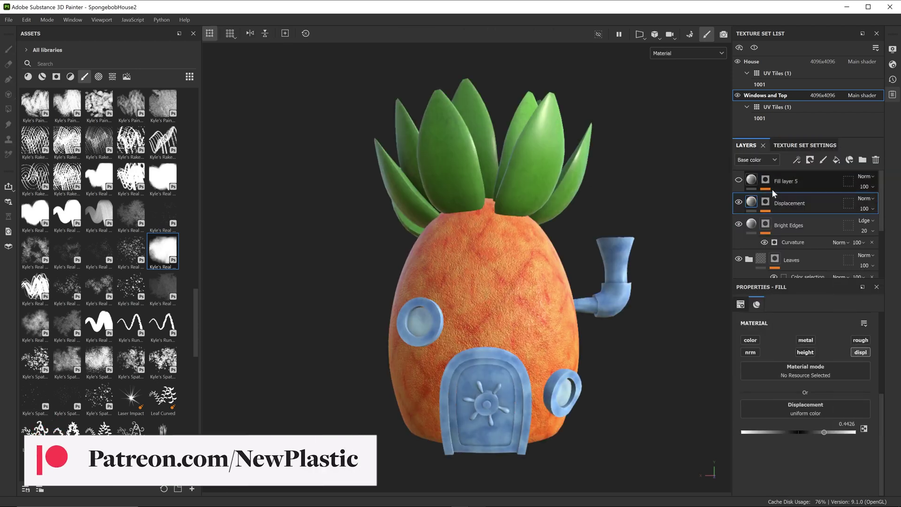
- Rename Fill layer 5 as Bump and add a roughness-only fill layer above it with roughness at about 0.89
double_click(788, 182)
click(836, 160)
alt+click(860, 340)
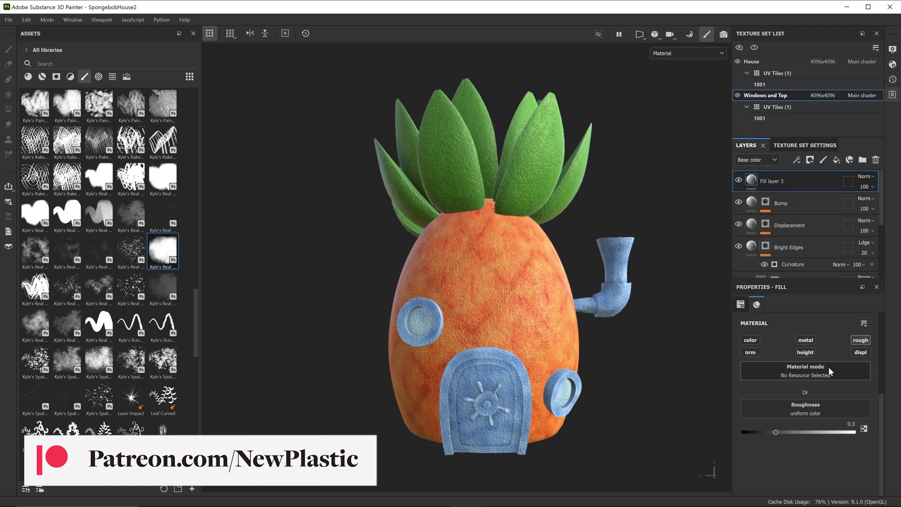
drag(775, 430, 843, 422)
- Add a black mask to the new roughness layer and fill it with the Grunge Rough Dirty texture
alt+click(810, 160)
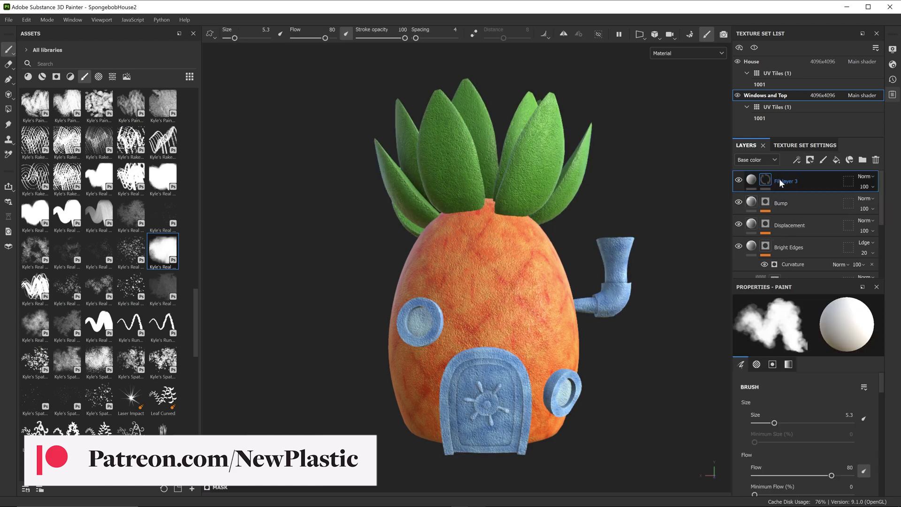
click(810, 191)
click(810, 345)
scroll(825, 441, down, 10)
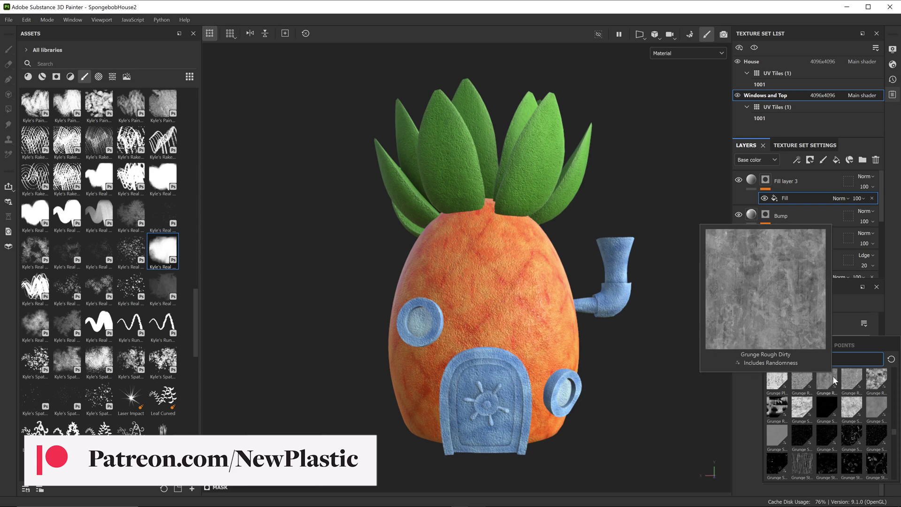
click(832, 376)
- Set the grunge's balance to 0.48 and contrast to 0.44, then show only the roughness channel on the model
alt+click(769, 182)
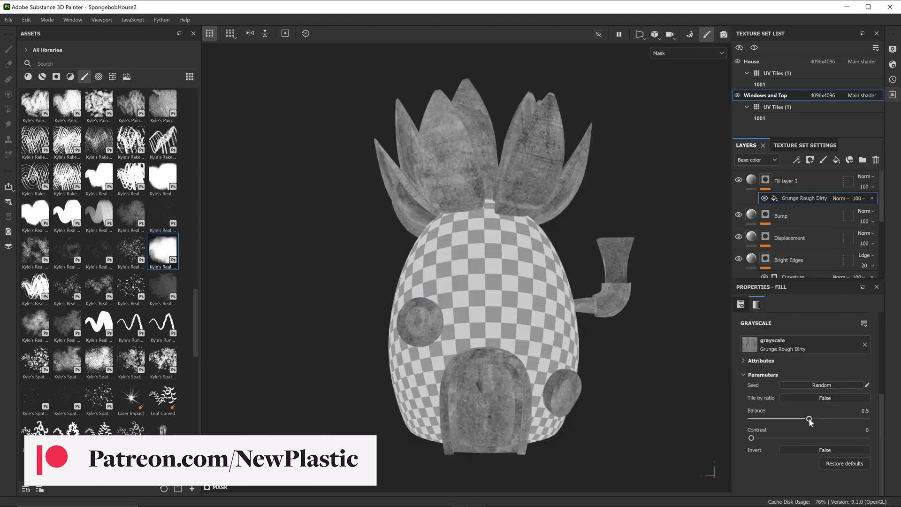
drag(809, 419, 806, 419)
drag(752, 437, 784, 437)
click(751, 180)
click(669, 54)
click(676, 107)
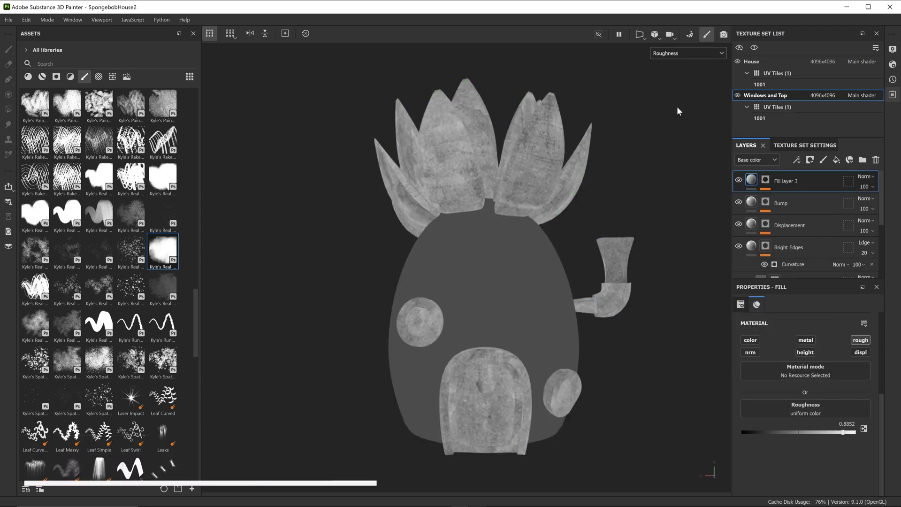
- Name the layer Roughness, copy it to the top of the House texture set, and display the roughness channel
click(678, 53)
click(682, 71)
click(752, 61)
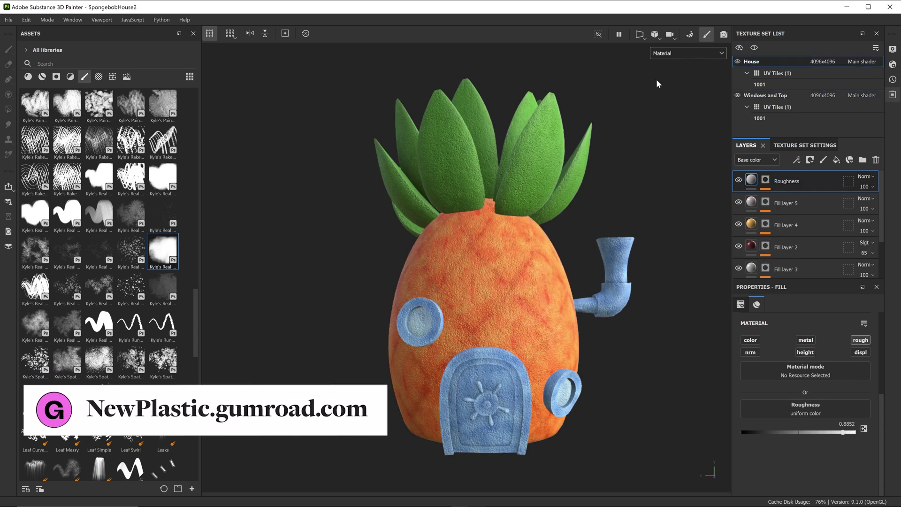
click(674, 53)
click(676, 107)
mouse_move(666, 187)
alt+mouse_down()
mouse_move(745, 242)
mouse_move(670, 188)
alt+mouse_up()
- Switch the Grunge Rough Dirty fill in the House Roughness mask to tri-planar projection
click(765, 180)
click(793, 199)
click(788, 336)
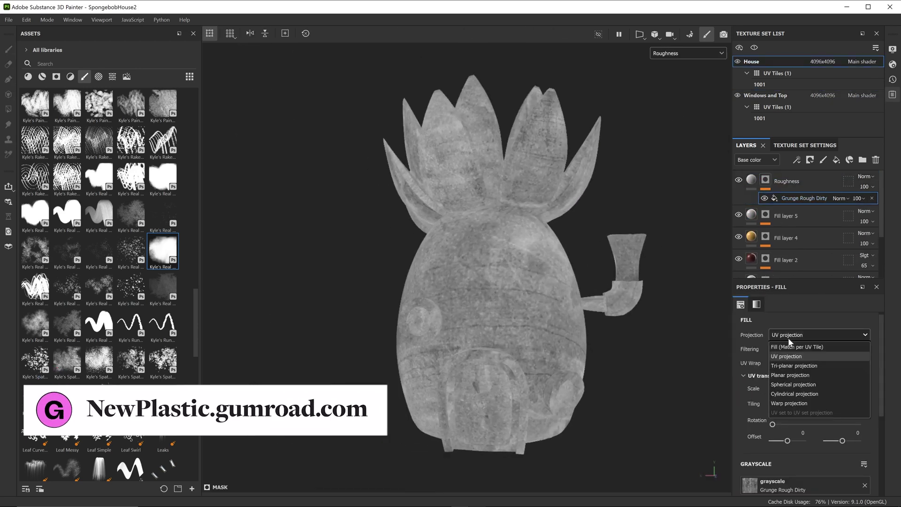
click(793, 365)
scroll(761, 434, down, 1)
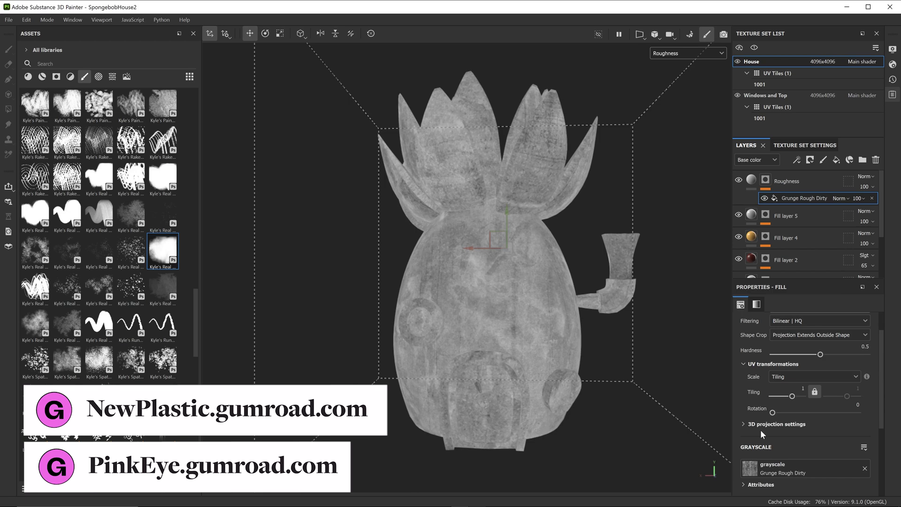
scroll(762, 434, down, 3)
- Add a Fractal Sum 1 fill above the grunge in the House Roughness mask
click(796, 160)
click(807, 178)
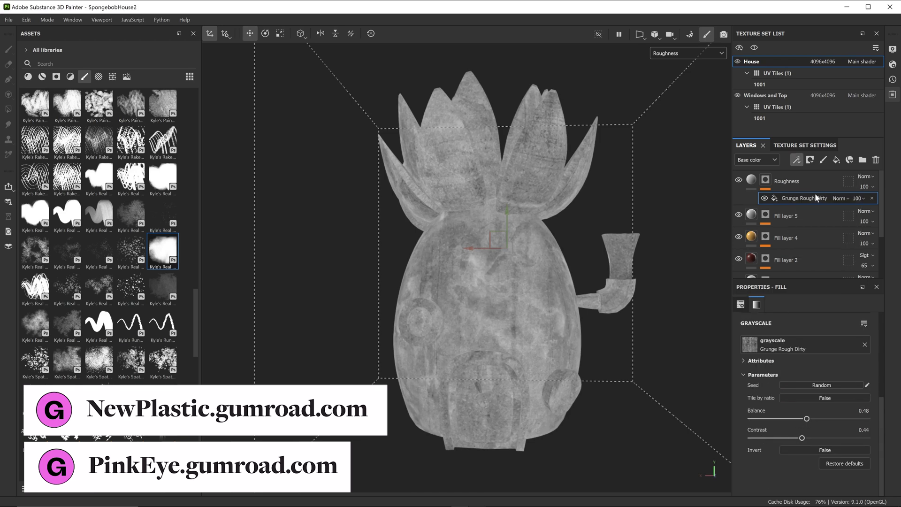
click(805, 341)
scroll(804, 445, up, 5)
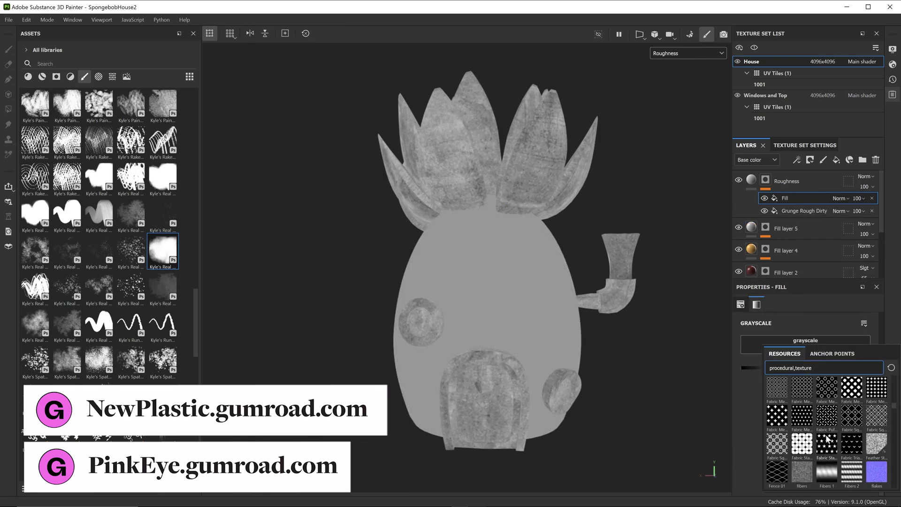
scroll(805, 431, down, 2)
click(805, 419)
- Blend Fractal Sum 1 with Exclusion and set its contrast to 0.48 and balance to 0.3
click(840, 198)
click(859, 125)
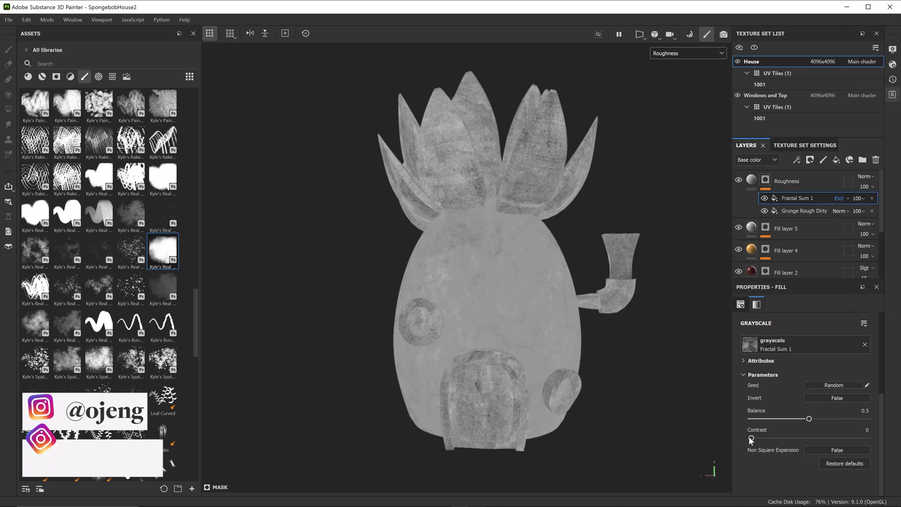
drag(752, 438, 786, 419)
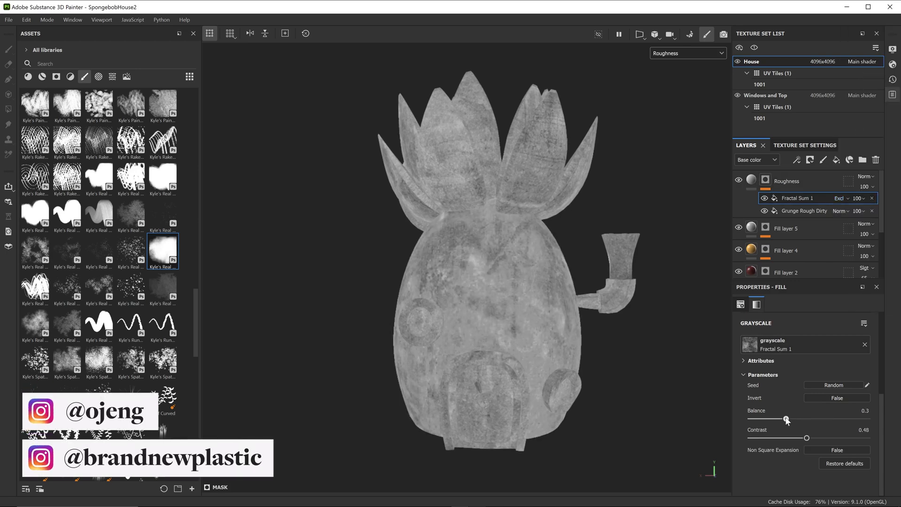
- Adjust the Grunge Rough Dirty fill, carry the two-fill mask over to the Windows and Top Roughness layer, and return to the material display
click(775, 212)
drag(807, 449, 840, 447)
click(779, 181)
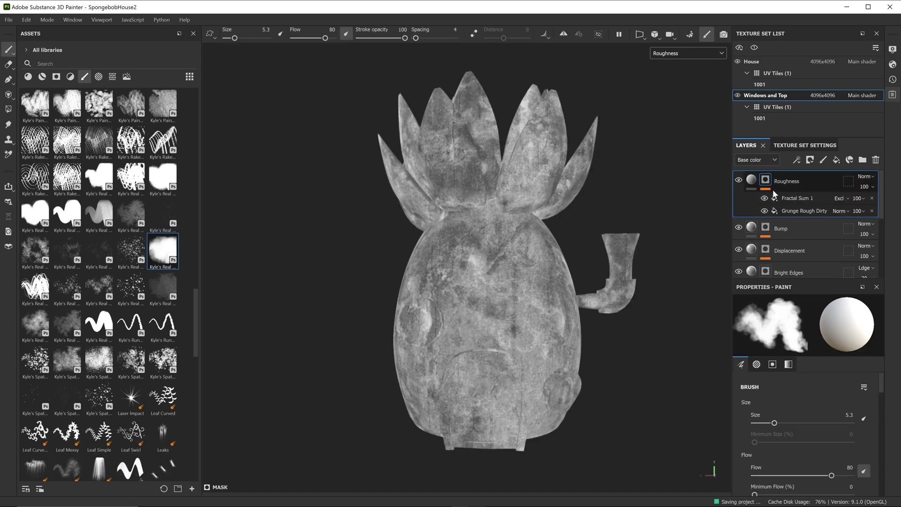
click(685, 53)
click(667, 74)
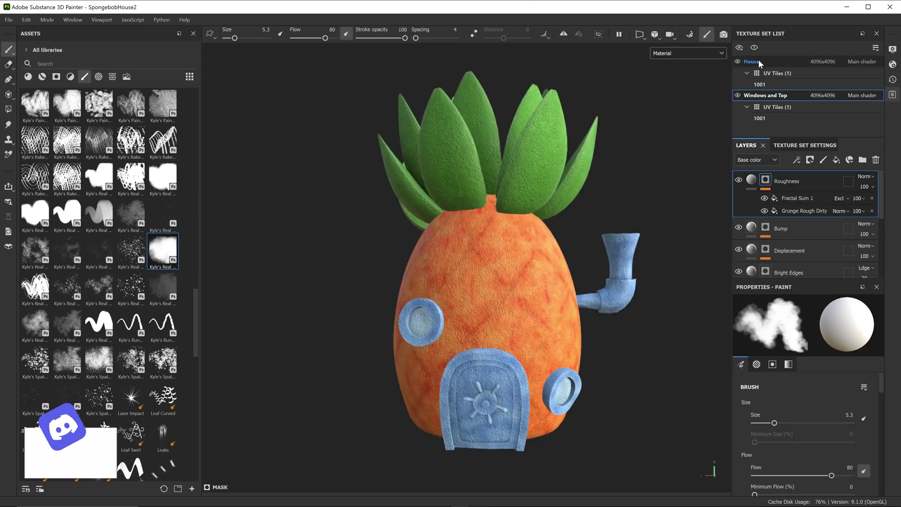
- Set the blending mode of Fill layer 2 in the House texture set to Multiply
click(753, 62)
click(751, 245)
click(864, 243)
click(857, 47)
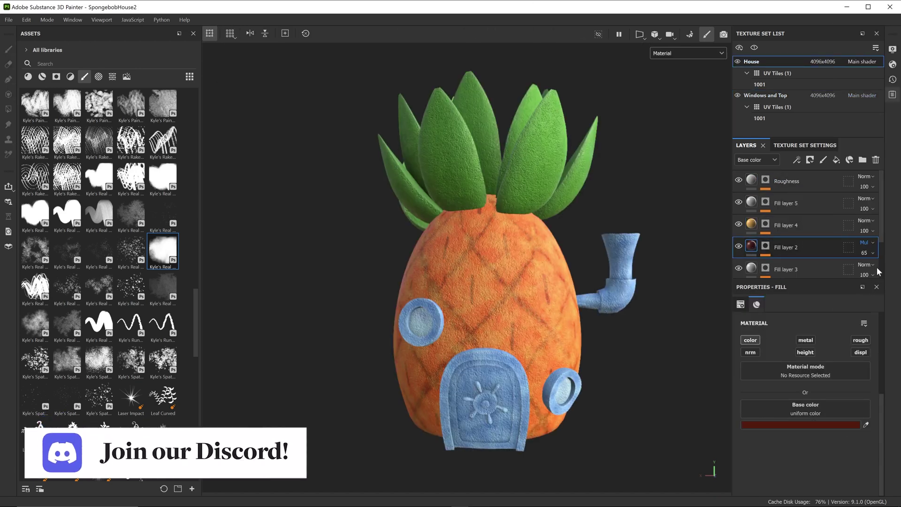
- Change Fill layer 2's base color to a brighter red
click(801, 425)
click(766, 388)
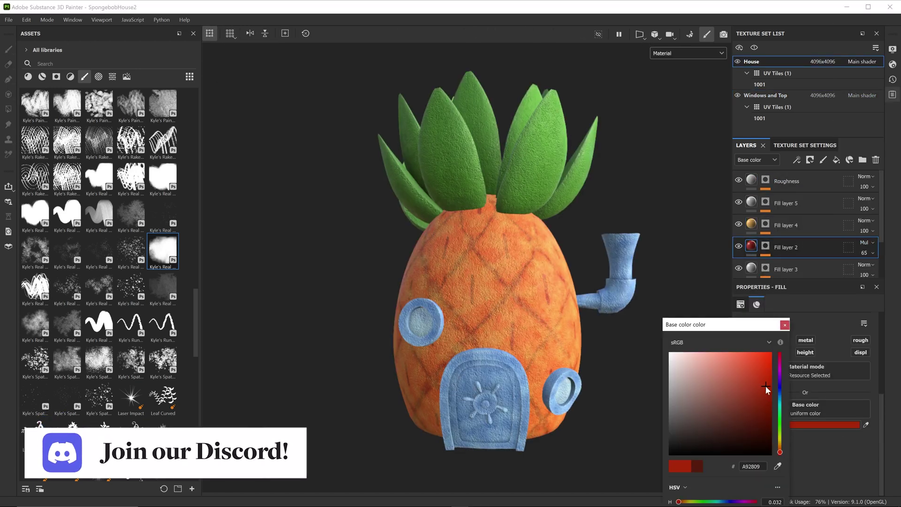
click(784, 325)
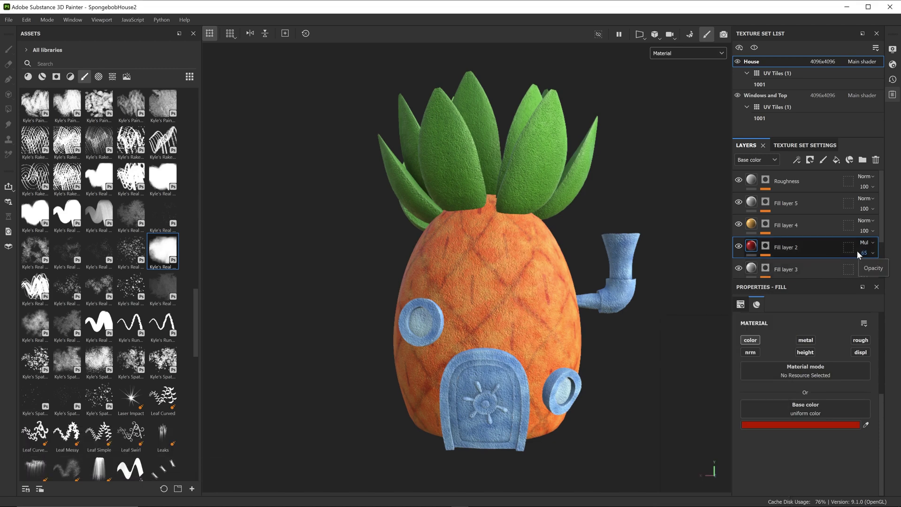
- Enable roughness on Fill layer 2 at about 0.66 and check the roughness and displacement channels on the model
click(687, 53)
click(677, 109)
click(860, 340)
click(821, 472)
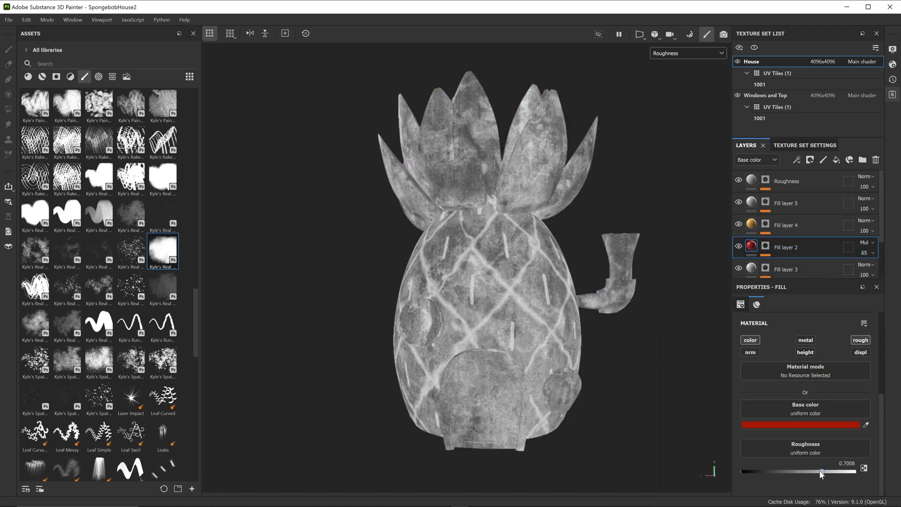
click(688, 53)
click(684, 147)
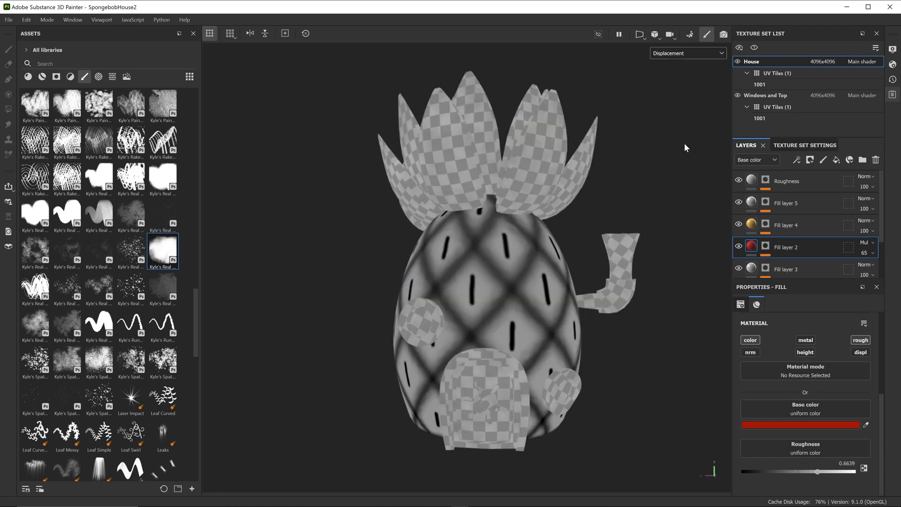
- Display the base color channel and darken Fill layer 2's base color to a deeper red
click(672, 93)
click(801, 424)
click(768, 395)
click(784, 324)
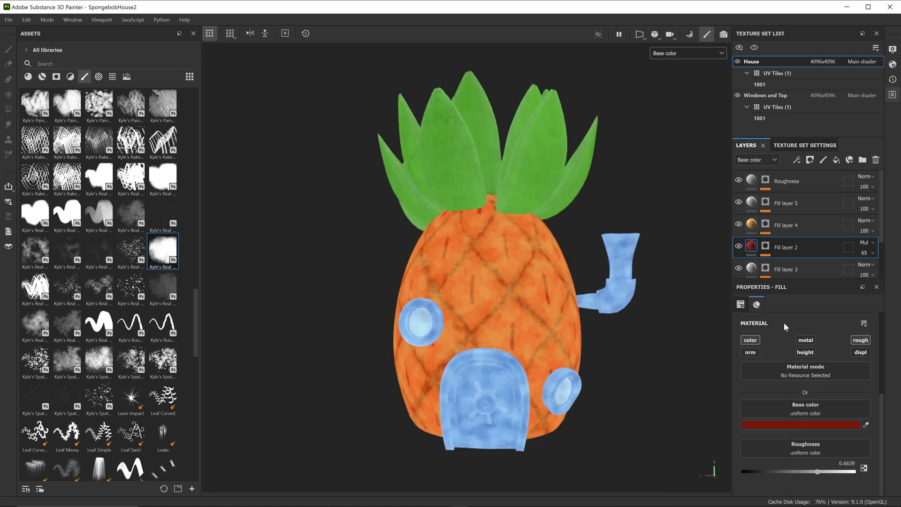
- Look through the masks of the neighbouring House layers and raise Fill layer 2's opacity to 93
click(762, 247)
drag(789, 236, 798, 268)
drag(793, 238, 785, 221)
scroll(789, 230, up, 1)
click(789, 228)
scroll(784, 244, down, 3)
click(779, 247)
scroll(780, 246, down, 1)
scroll(830, 215, up, 2)
click(859, 191)
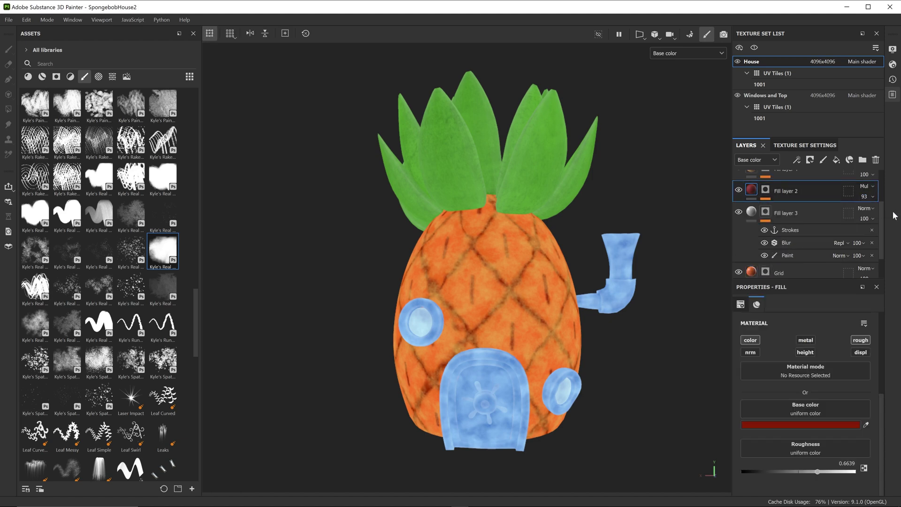
- Set the blending mode of the golden Fill layer 4 in House to Linear dodge (Add)
scroll(798, 225, up, 3)
click(740, 227)
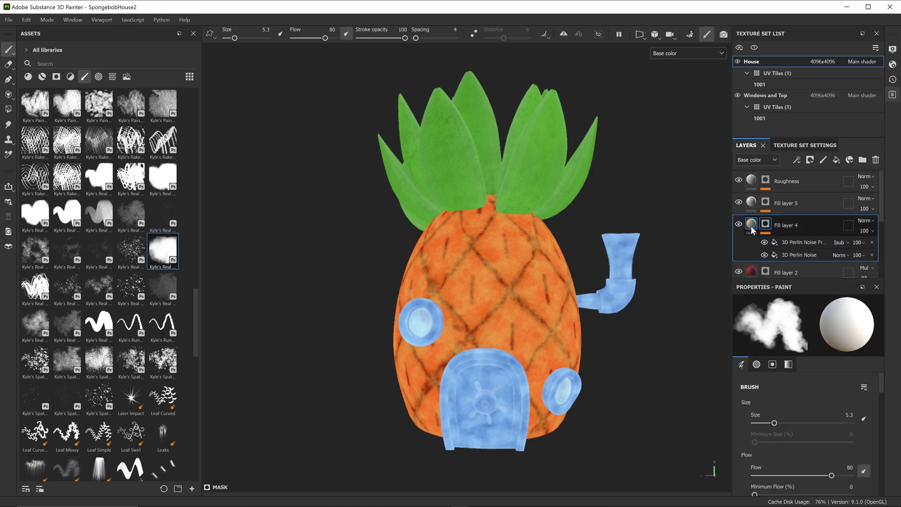
drag(798, 226, 794, 187)
click(866, 197)
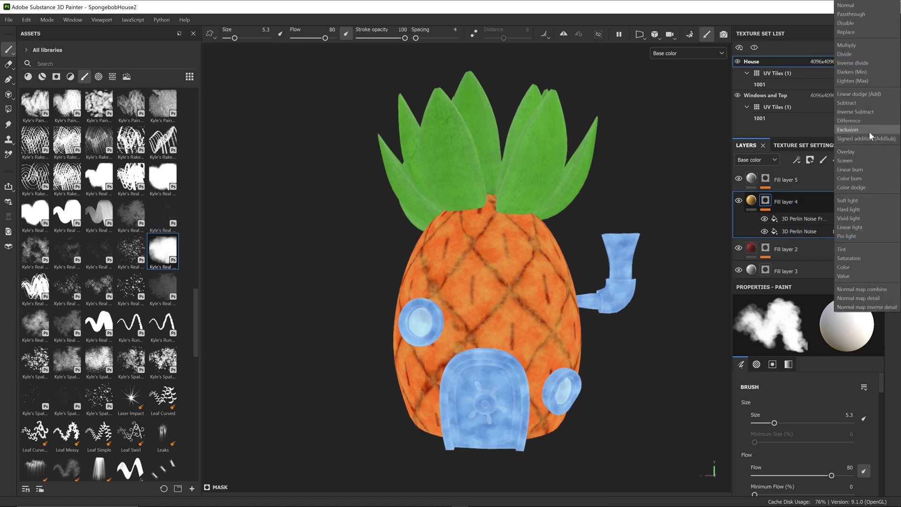
click(874, 95)
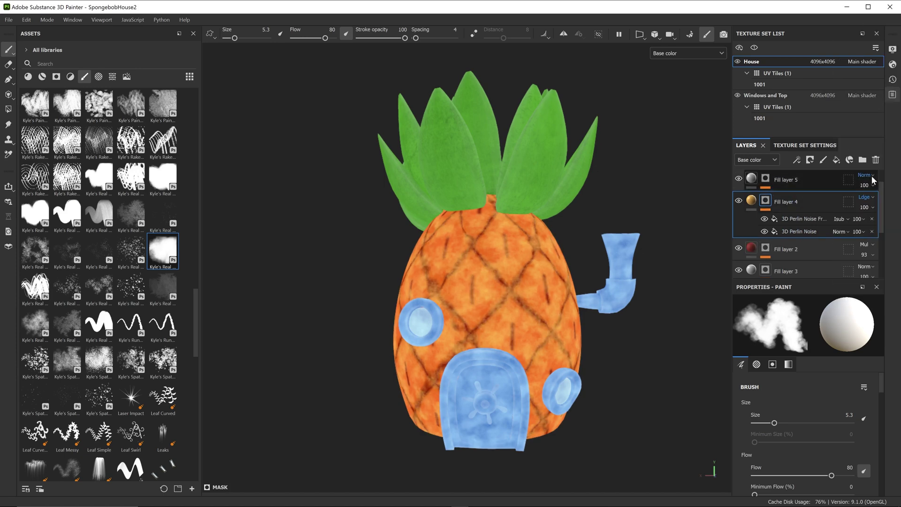
- In Windows and Top, duplicate the pale blue Linear dodge noise layer and move the copy into Leaves above Fill layer 2
click(772, 96)
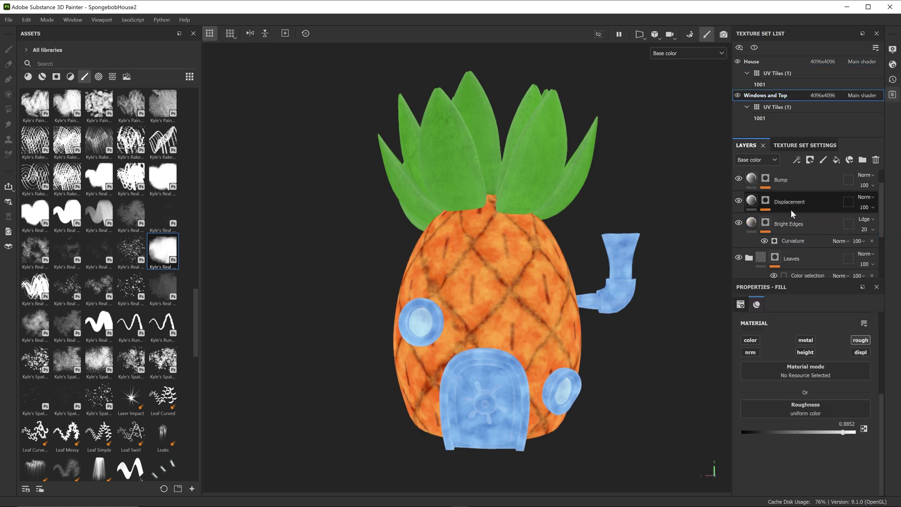
scroll(793, 211, down, 3)
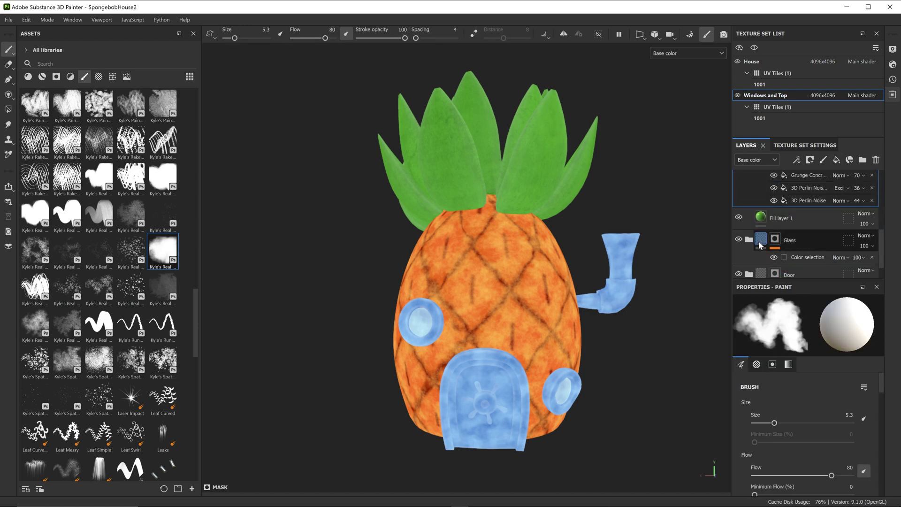
click(750, 240)
click(801, 274)
key(ctrl+d)
drag(800, 274, 792, 210)
- Recolor the copied noise layer in Leaves to a bright yellow-green and open its mask effects
click(791, 426)
click(780, 430)
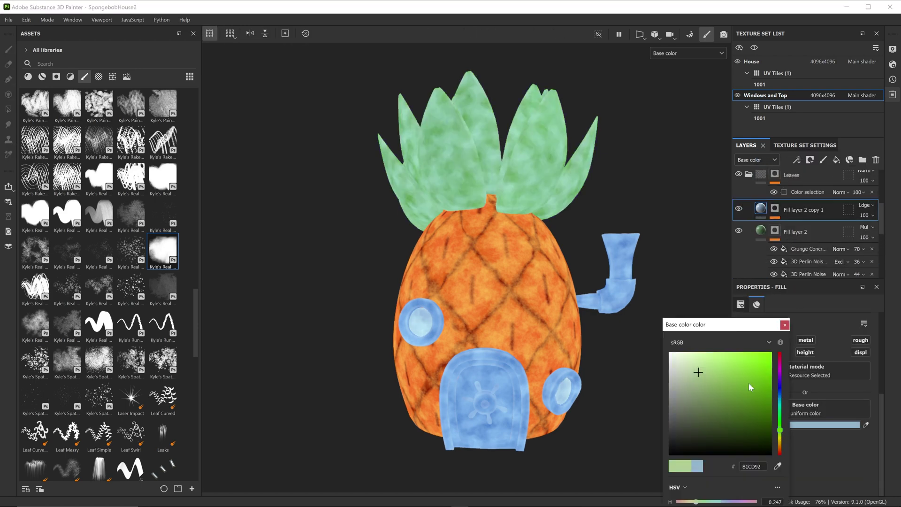
drag(725, 375, 729, 371)
click(774, 209)
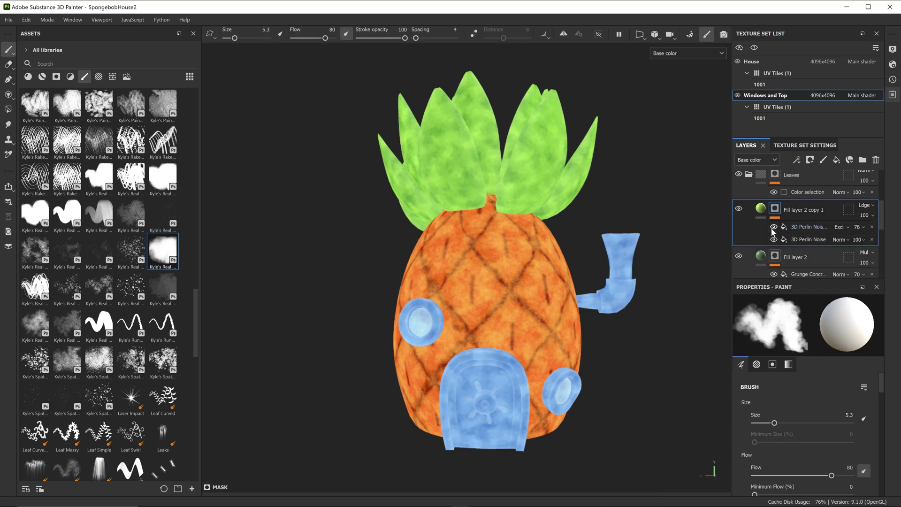
- Stretch the 3D Perlin Noise in the mask of the yellow-green Leaves layer by setting its Size Y to 0.19
click(807, 240)
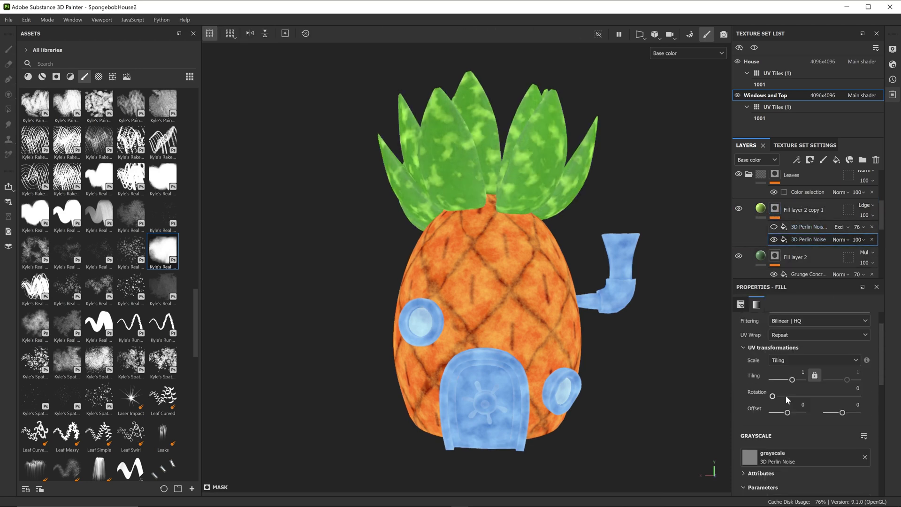
scroll(784, 431, down, 5)
mouse_move(808, 377)
mouse_down()
mouse_move(828, 373)
mouse_move(761, 377)
mouse_up()
- Try blending modes such as Subtract on the upper 3D Perlin Noise in the leaf layer's mask and set its opacity to about 75
click(841, 226)
click(868, 134)
click(848, 227)
click(864, 101)
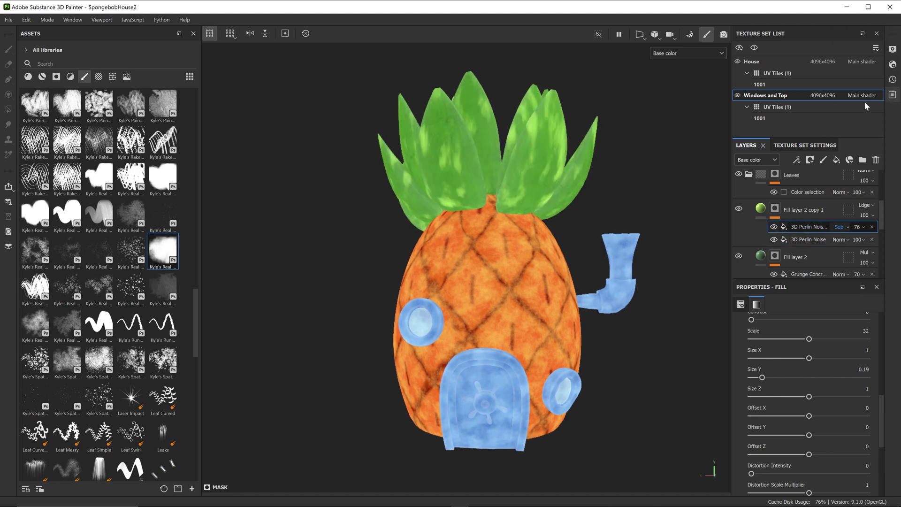
click(862, 227)
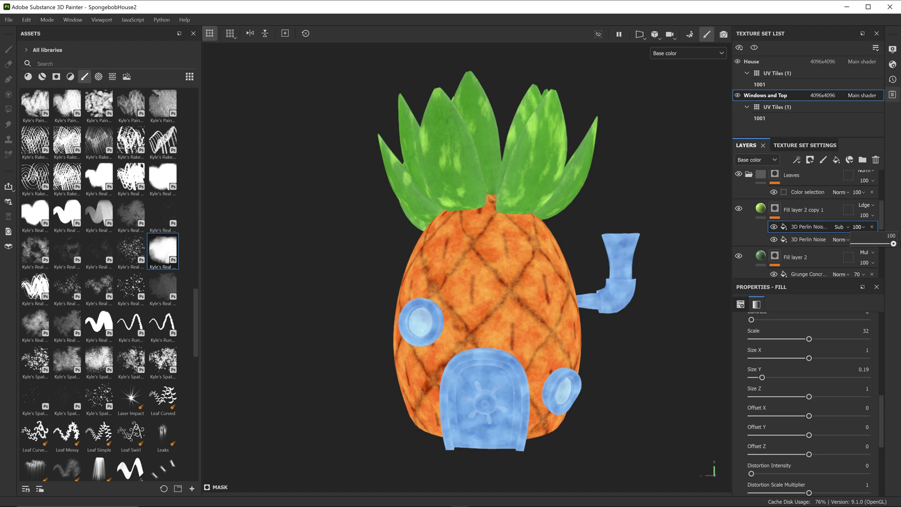
drag(894, 245, 883, 244)
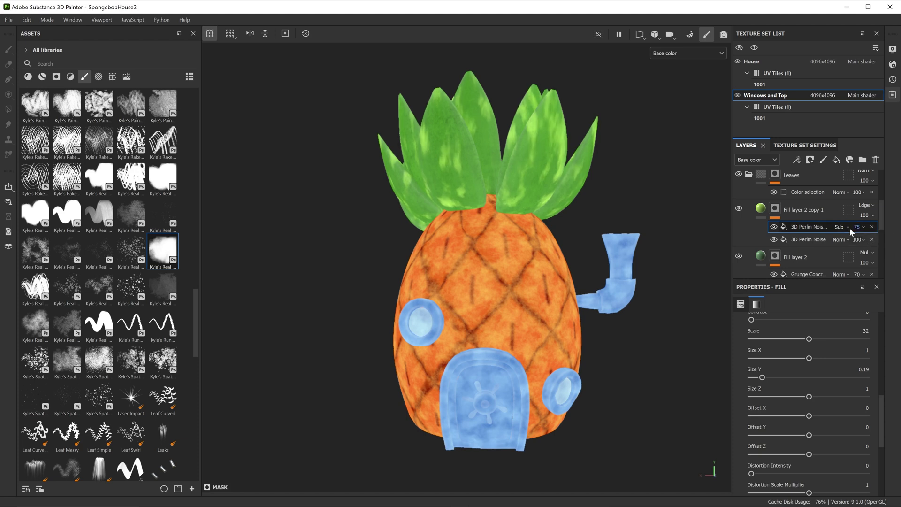
click(849, 227)
click(862, 140)
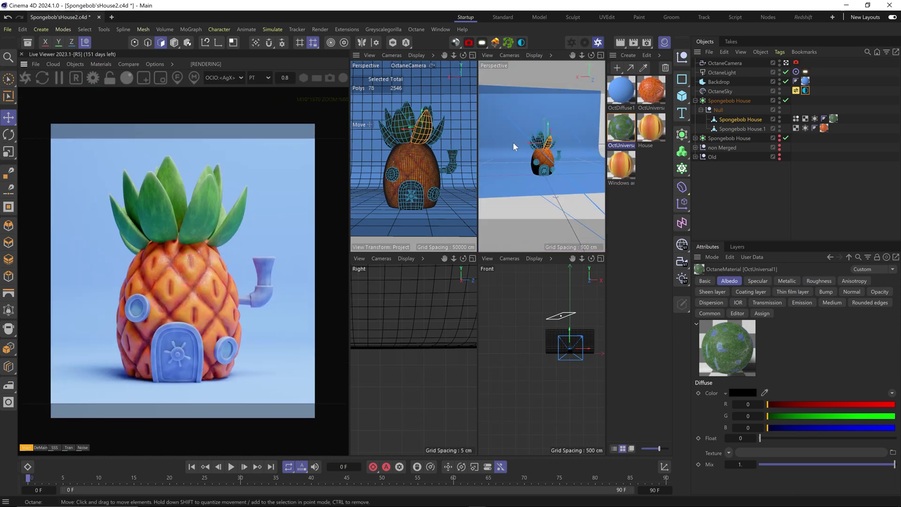
- In Cinema 4D, view the whole scene setup and show the light settings of the OctaneLight
scroll(535, 166, down, 5)
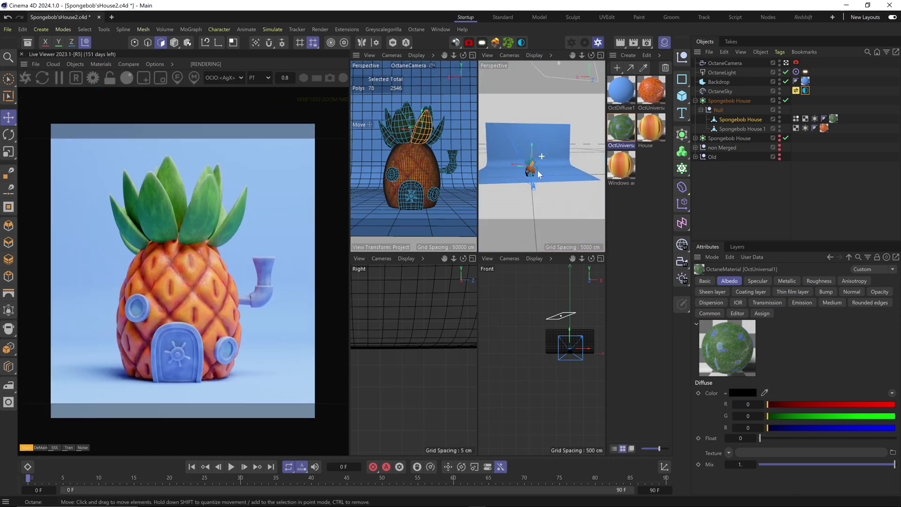
alt+drag(537, 170, 544, 179)
click(722, 72)
click(805, 71)
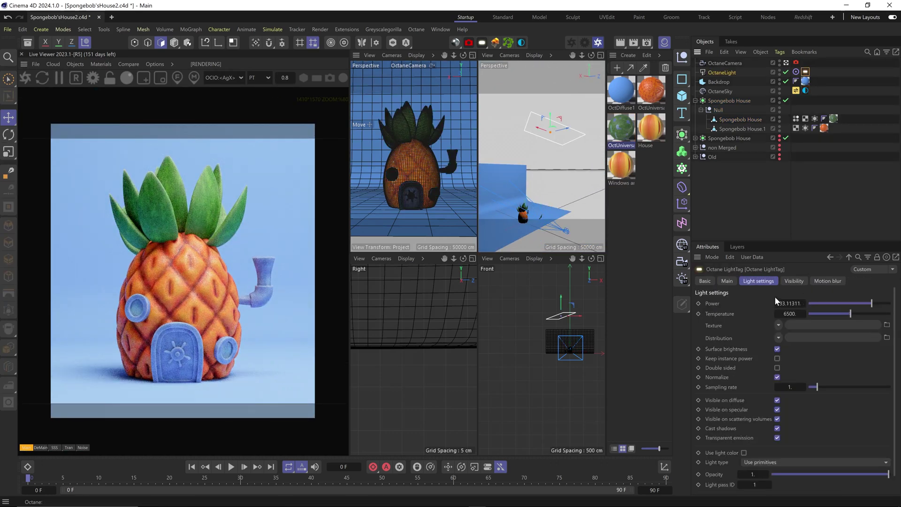
- Toggle the OctaneSky off and on to compare the lighting, and inspect the HDRI image in its environment settings
click(778, 89)
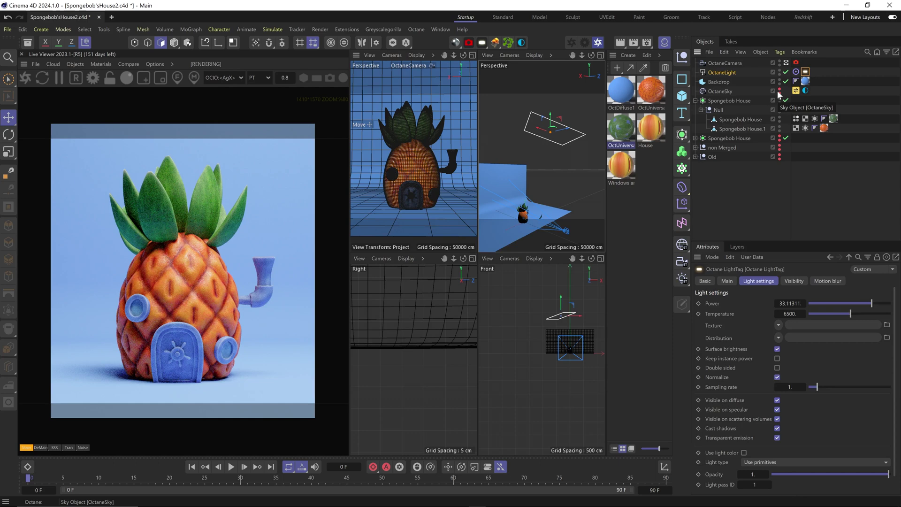
click(777, 91)
click(805, 90)
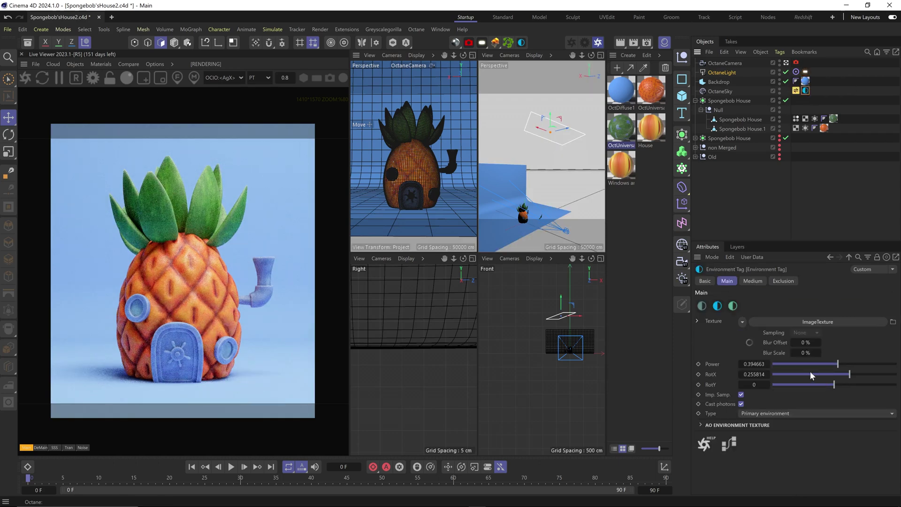
click(751, 344)
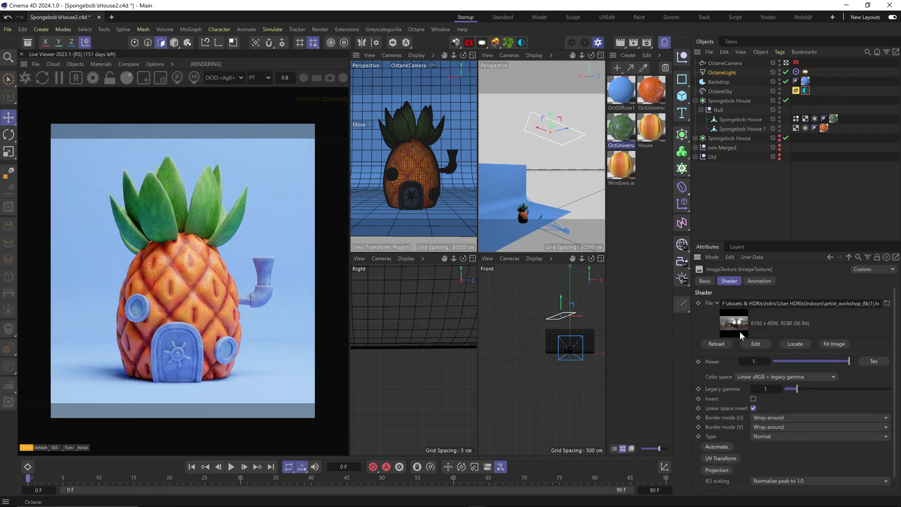
- Turn off the OctaneLight, set the OctaneSky's RotX to 0.666667, and turn the light back on
click(785, 73)
click(848, 257)
drag(841, 374, 874, 369)
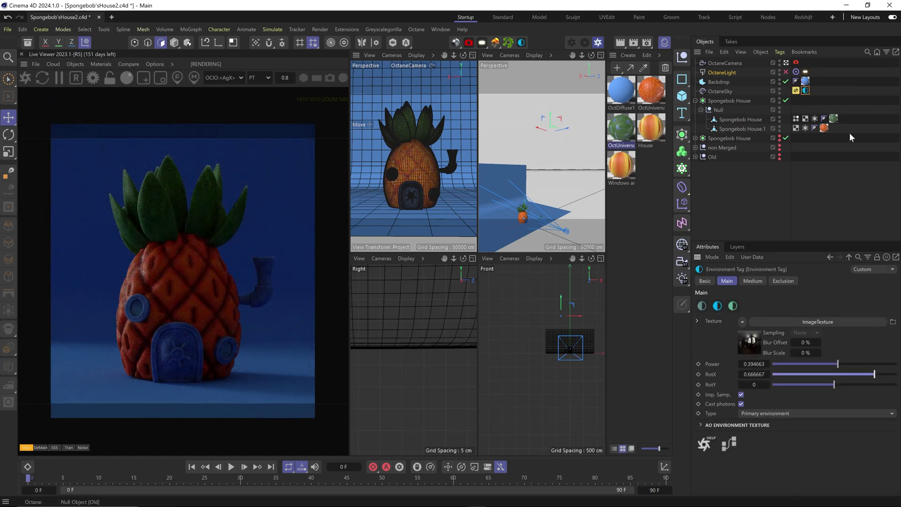
click(786, 72)
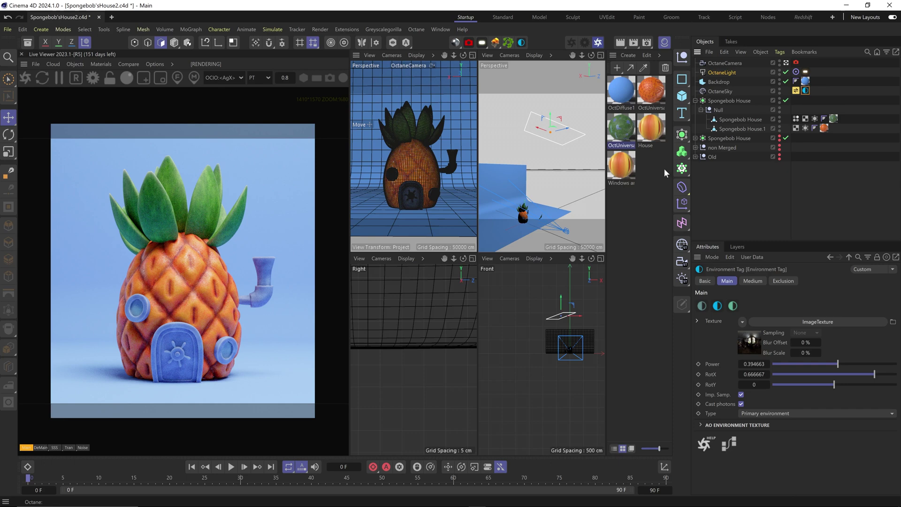
- Open the orange pineapple material in the Octane Node Editor and enlarge the editor window
double_click(652, 89)
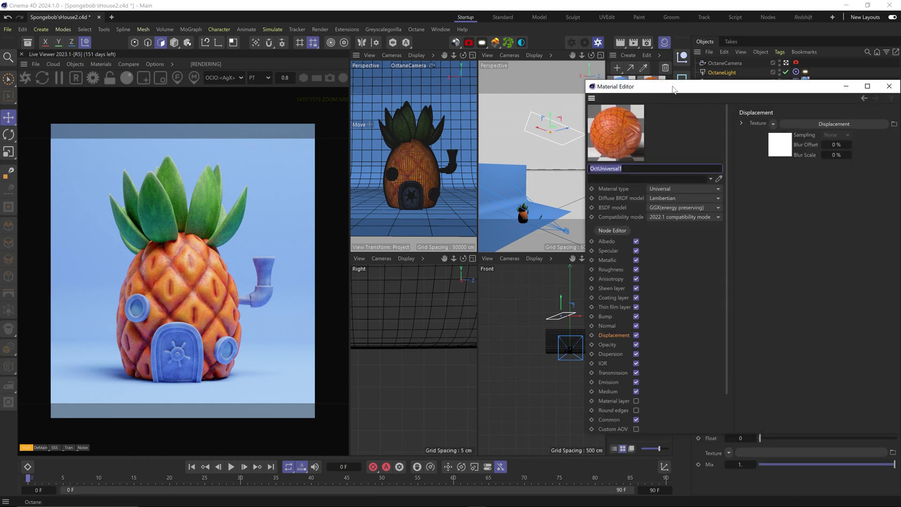
drag(674, 89, 547, 103)
click(485, 245)
drag(483, 182, 580, 113)
drag(824, 379, 839, 457)
middle_drag(429, 325, 502, 273)
- Preview the House_Roughness_1001 texture and its connected Gradient node in solo mode
right_click(431, 214)
click(450, 224)
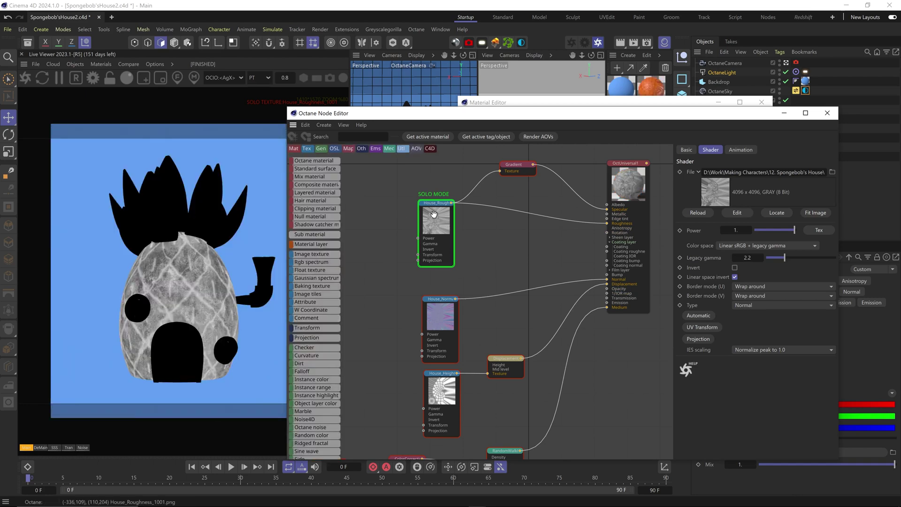
click(518, 166)
right_click(509, 169)
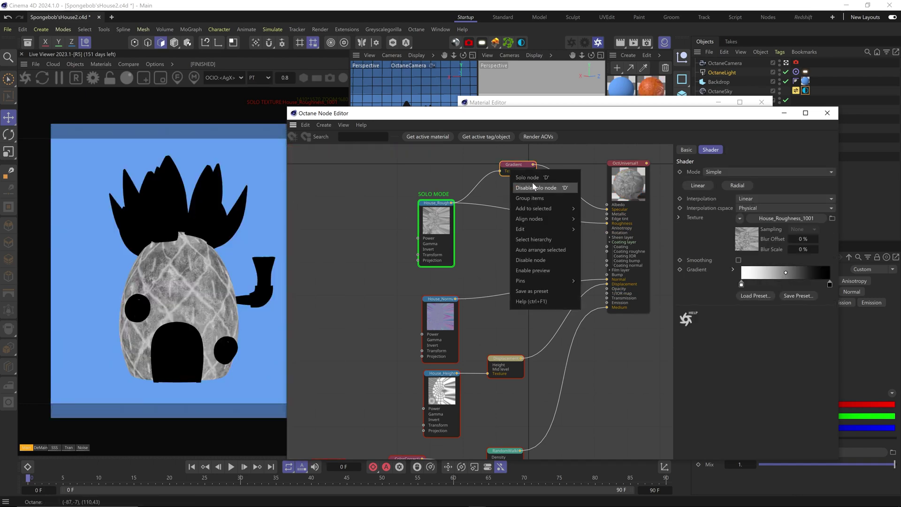
click(526, 178)
- Preview the house normal map in solo mode and examine its fine surface detail in the render
click(437, 308)
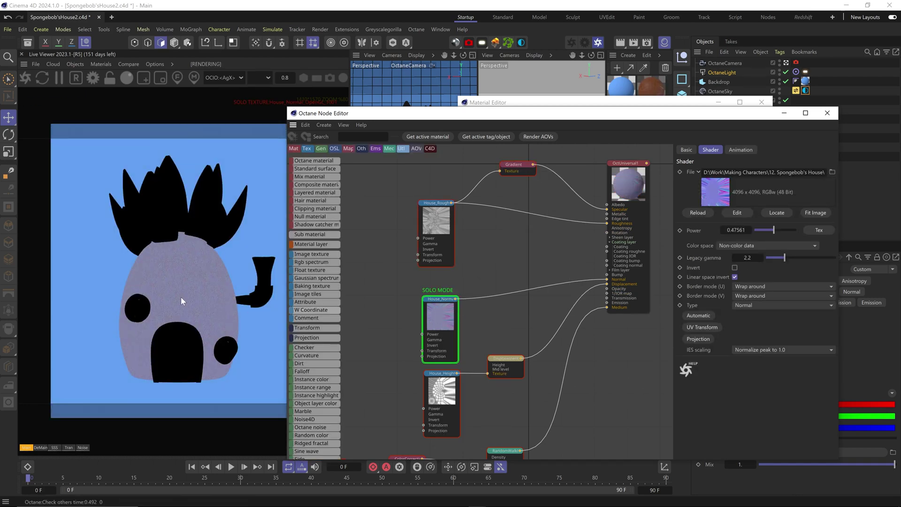
scroll(187, 297, up, 5)
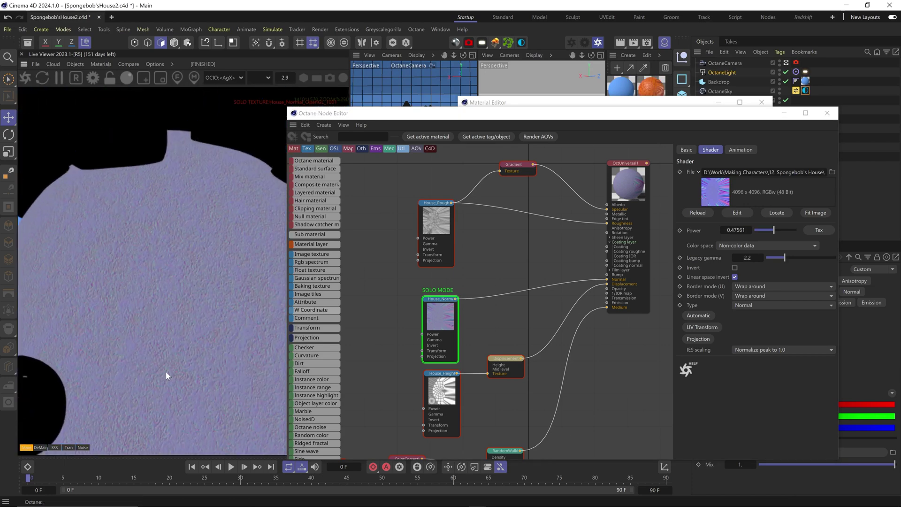
scroll(174, 365, down, 5)
middle_drag(462, 382, 449, 338)
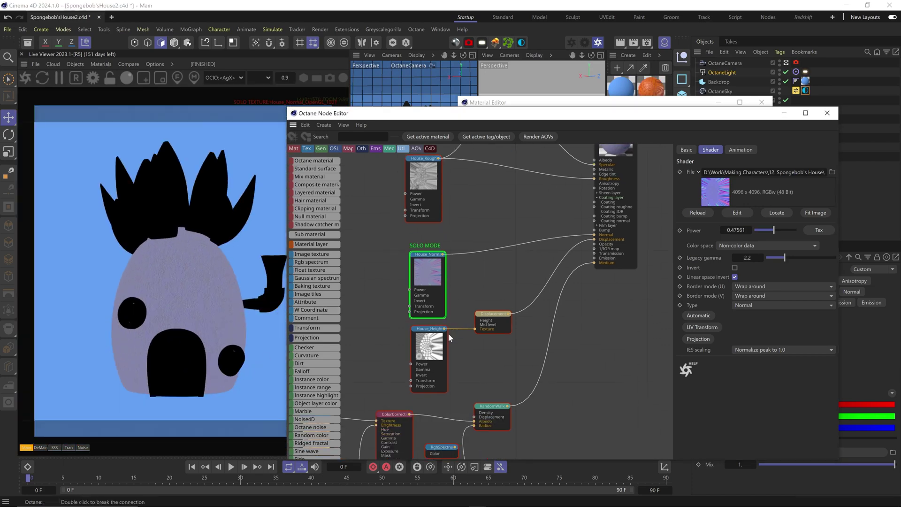
- Preview the House_Height_1001 texture in solo mode, review the Displacement node's settings, and leave solo mode
right_click(425, 348)
click(443, 357)
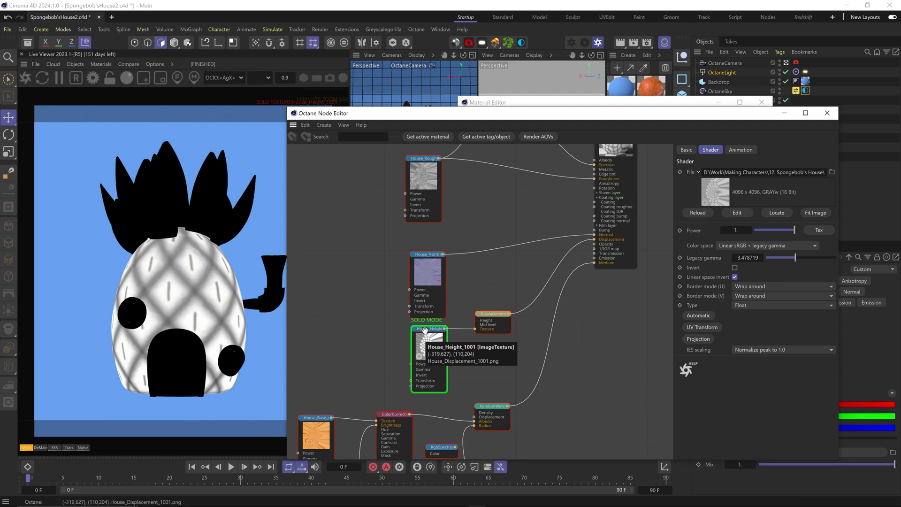
click(500, 330)
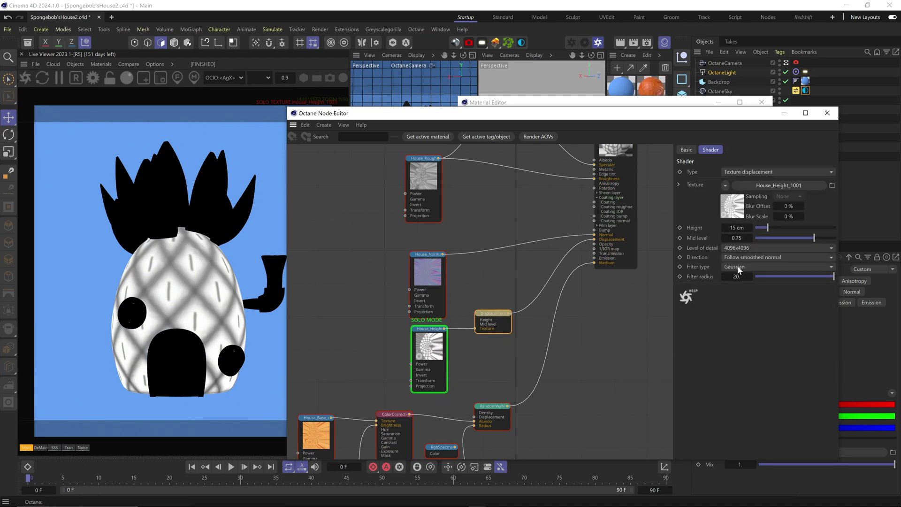
right_click(435, 338)
click(453, 346)
- Set the filter type of the Displacement node to None
click(489, 316)
double_click(737, 276)
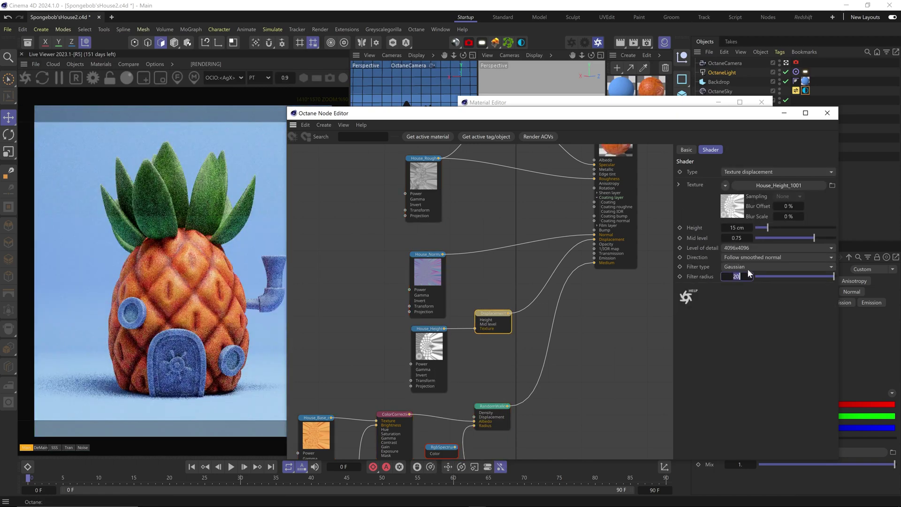
click(749, 268)
click(741, 277)
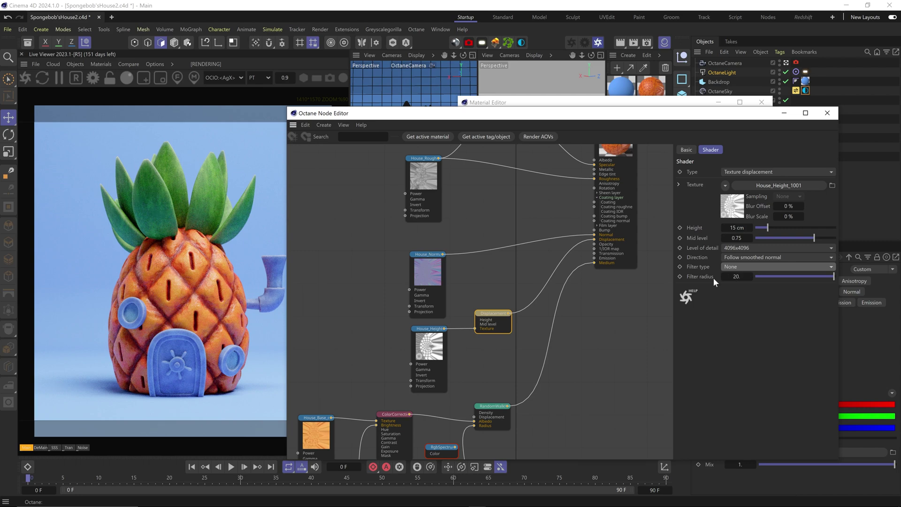
- Check the material's transmission settings and set the legacy gamma of the House_Base_color_1001 texture to 2
middle_drag(463, 394, 505, 289)
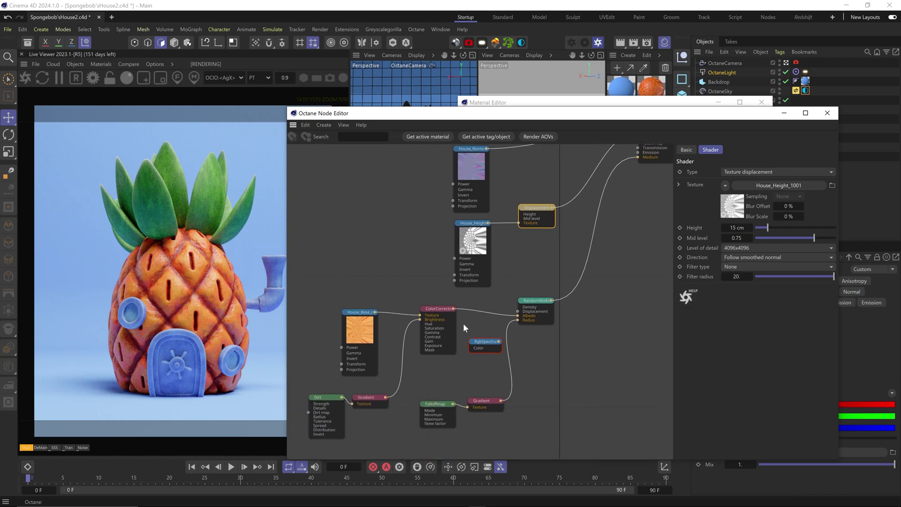
click(361, 330)
click(584, 221)
middle_drag(539, 217, 544, 259)
click(714, 182)
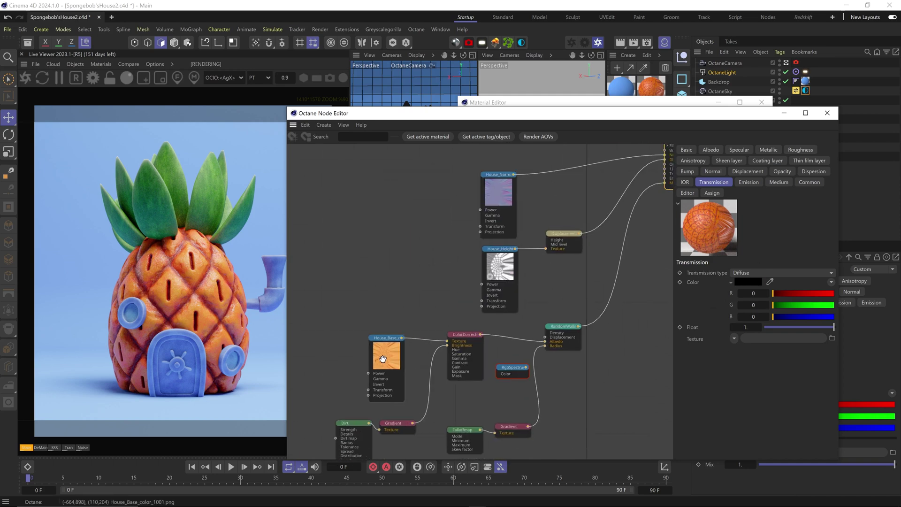
click(382, 359)
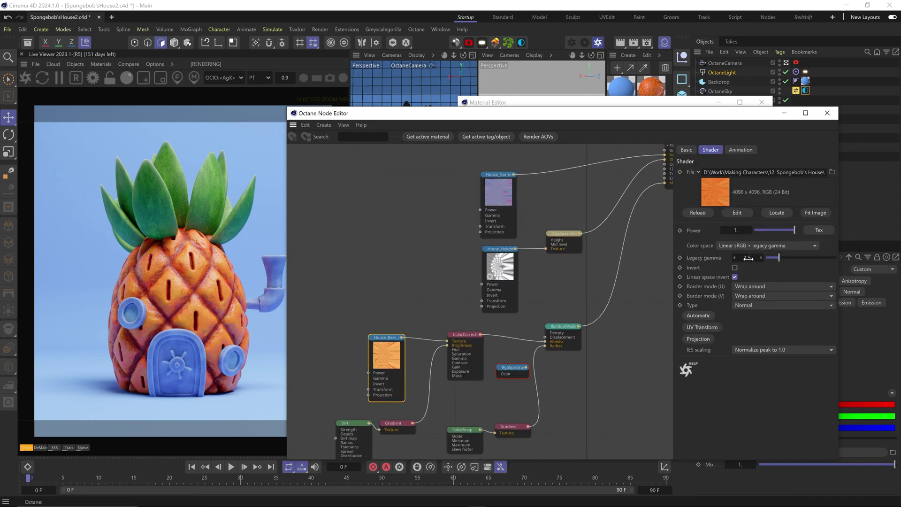
drag(748, 258, 752, 260)
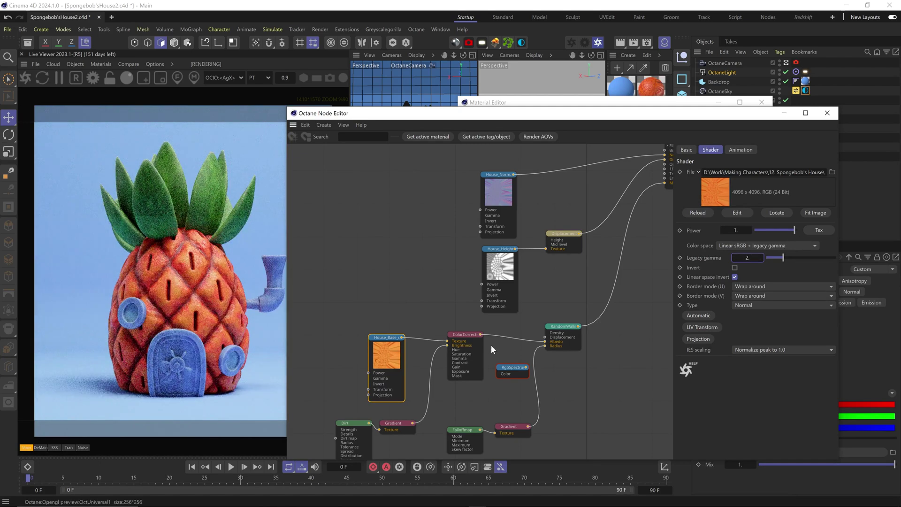
- Review the settings of the ColorCorrection node and the Dirt-driven Gradient feeding its brightness
click(465, 354)
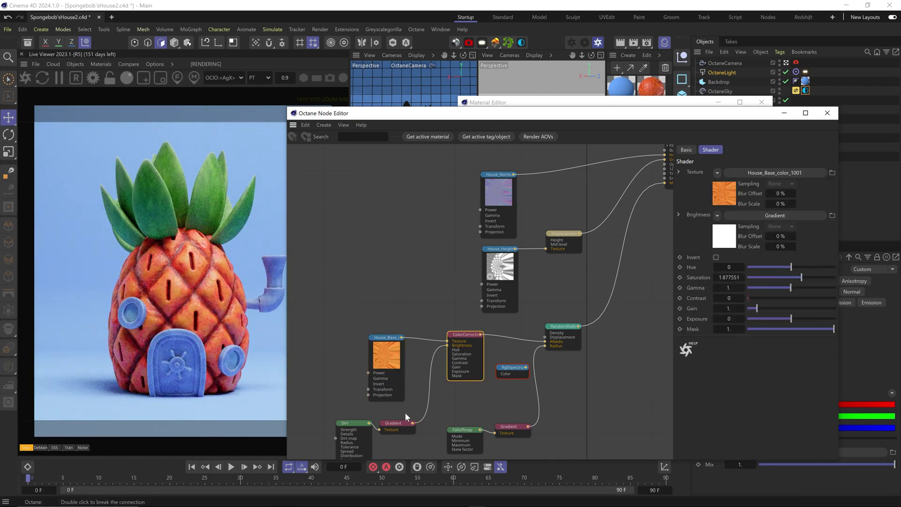
middle_drag(407, 416, 397, 364)
click(389, 370)
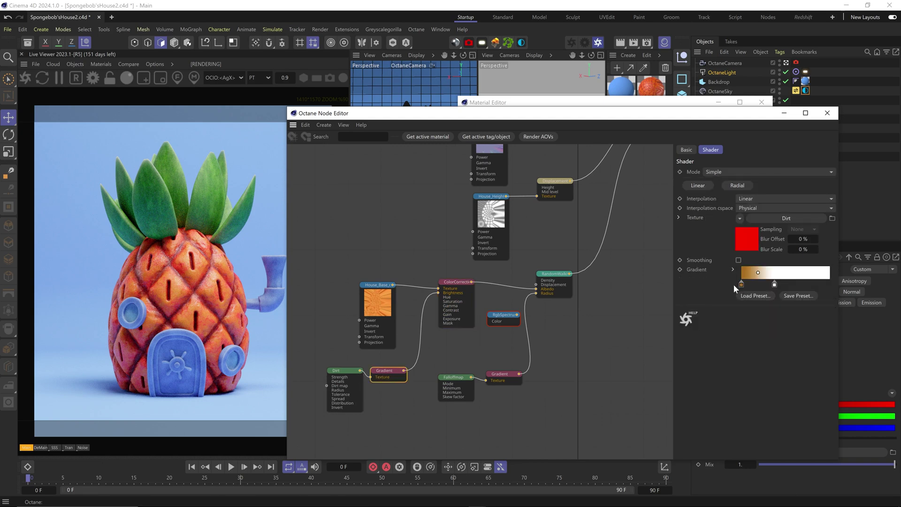
- Temporarily connect the Dirt-driven Gradient to the material's Albedo to preview it, and break that connection again
scroll(509, 281, down, 2)
middle_drag(509, 282, 458, 361)
scroll(391, 388, up, 1)
drag(382, 436, 598, 151)
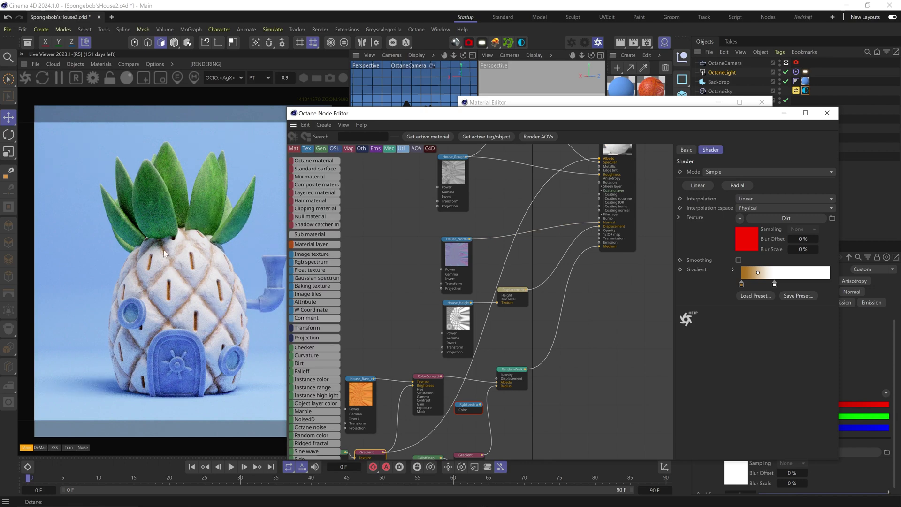
double_click(585, 163)
- Preview the Falloffmap-driven Gradient in solo mode and show the RandomWalkMedium's settings
middle_drag(472, 382, 491, 336)
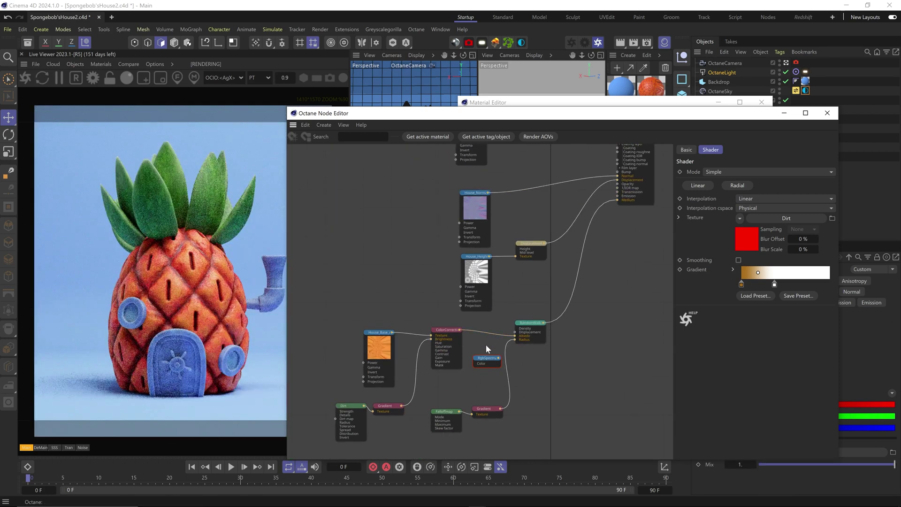
right_click(485, 415)
click(516, 384)
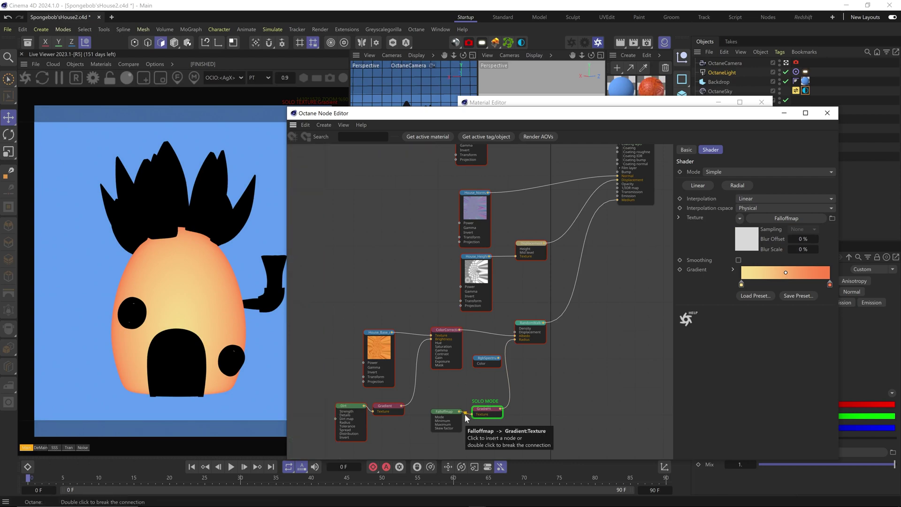
click(531, 329)
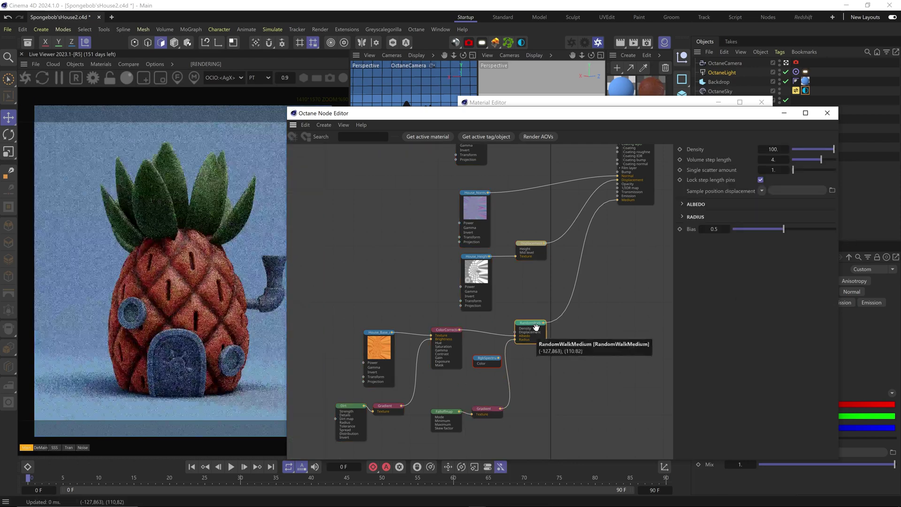
- Invert the Falloffmap-driven Gradient that feeds the RandomWalkMedium's radius
click(486, 409)
right_click(747, 274)
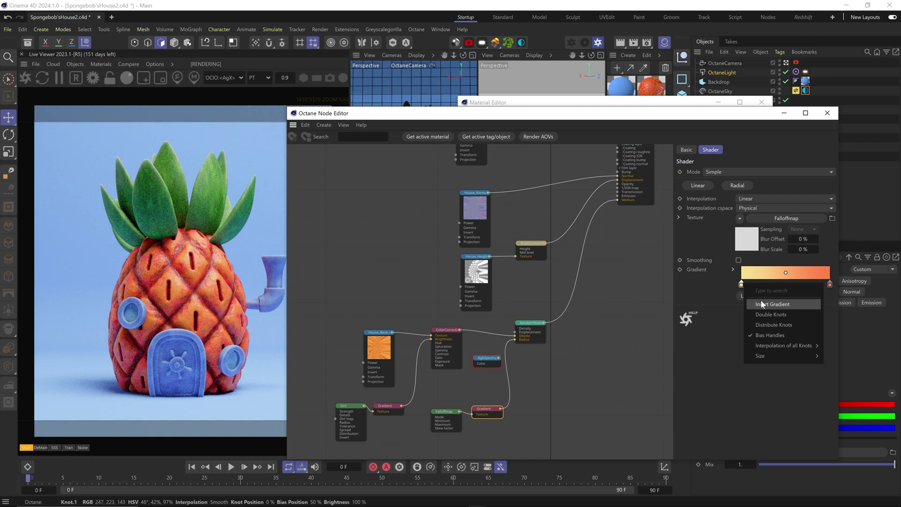
click(757, 303)
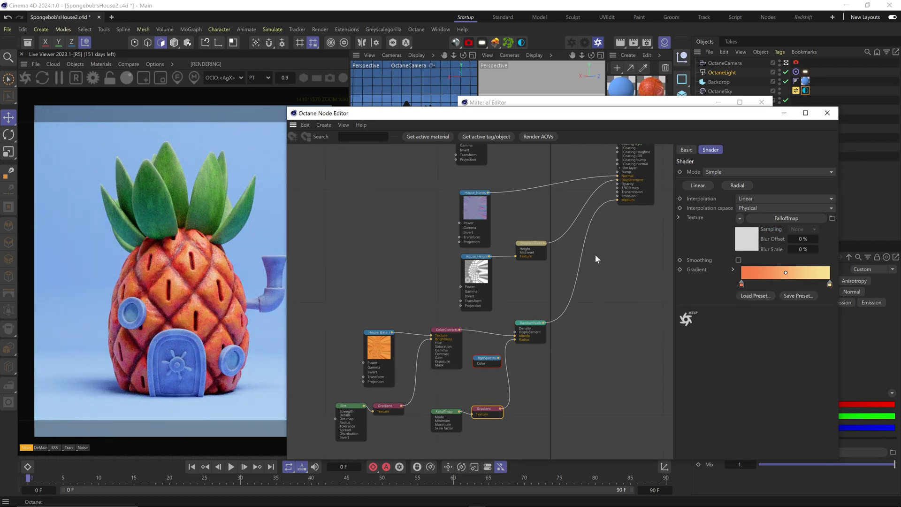
- Set the density of the RandomWalkMedium to 30
middle_drag(617, 156, 530, 280)
click(450, 449)
middle_drag(476, 434, 497, 359)
text(30)
key(Return)
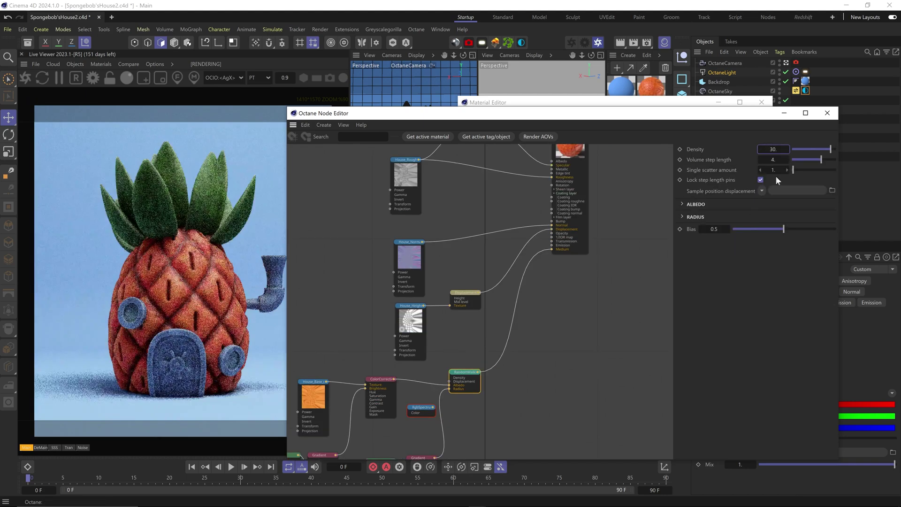
- Review the roughness, normal and displacement image textures in the node graph of the windows and top material
middle_drag(590, 212, 571, 277)
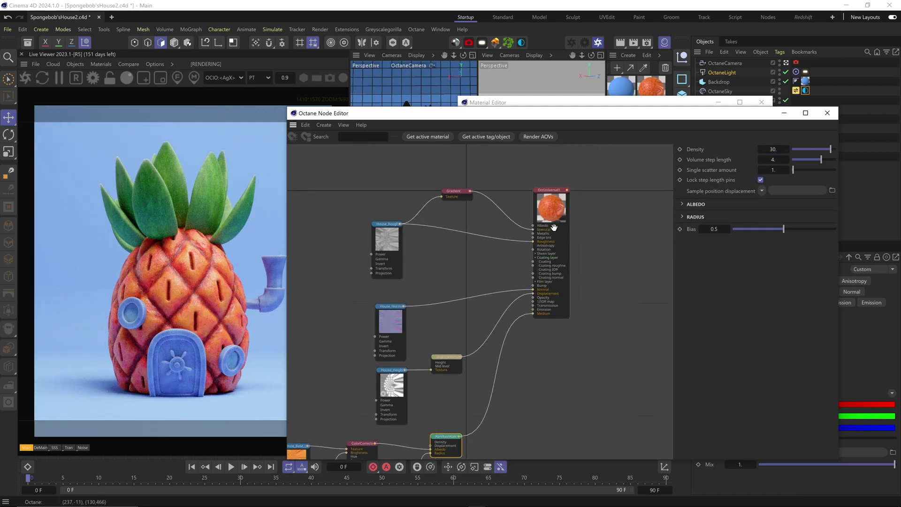
click(553, 227)
click(684, 182)
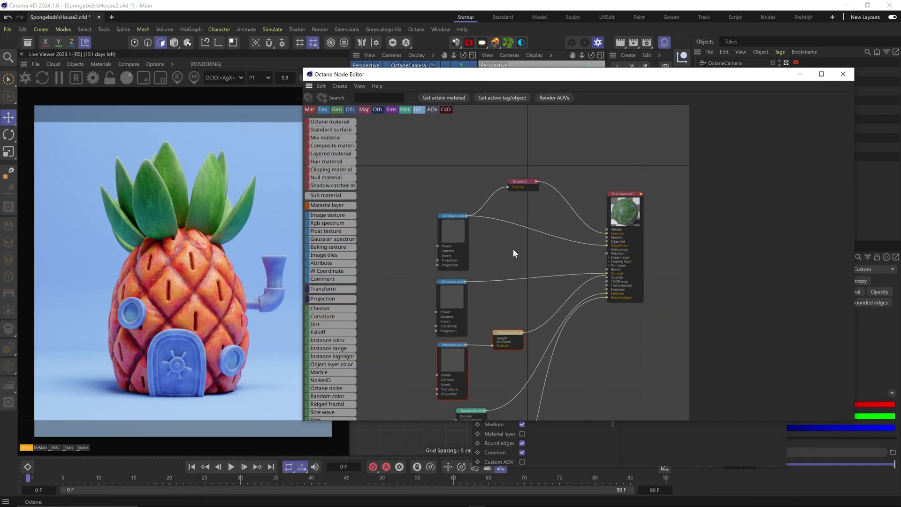
click(448, 230)
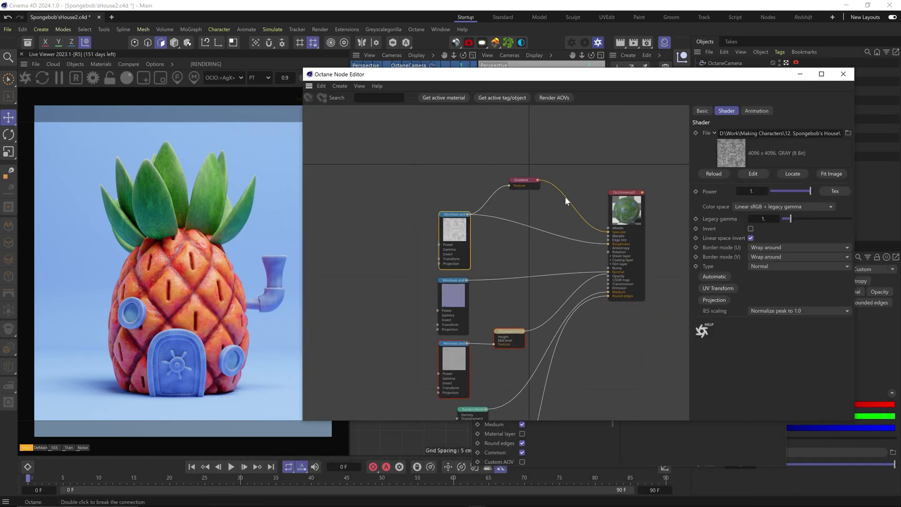
click(461, 305)
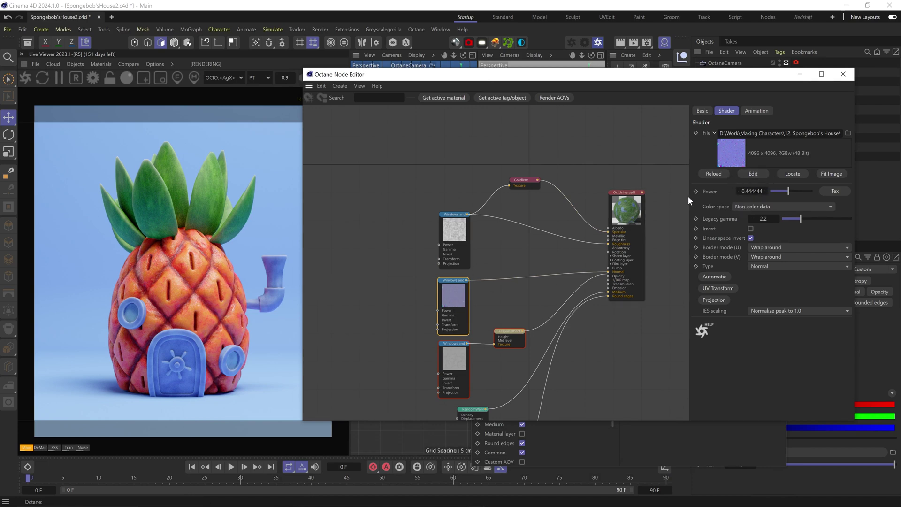
middle_drag(447, 363, 444, 317)
click(444, 317)
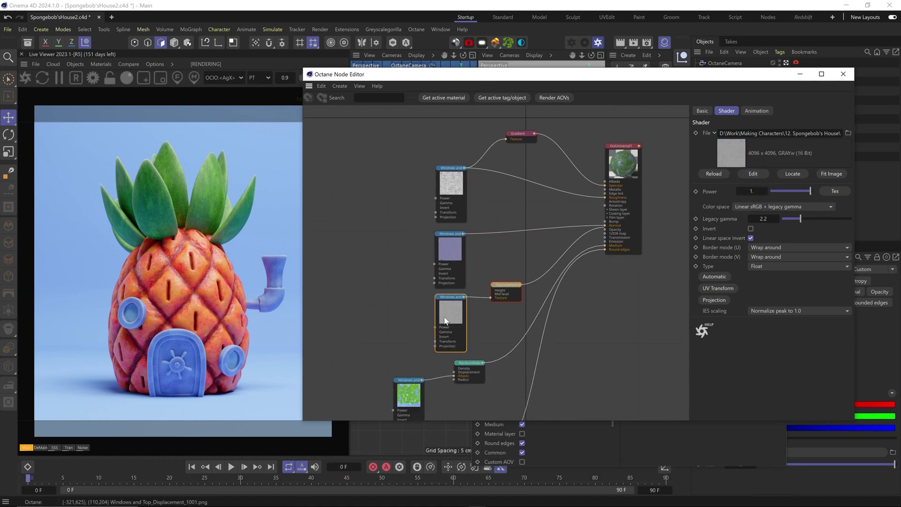
- Enable the Displacement channel on the universal material for the windows and top
click(512, 284)
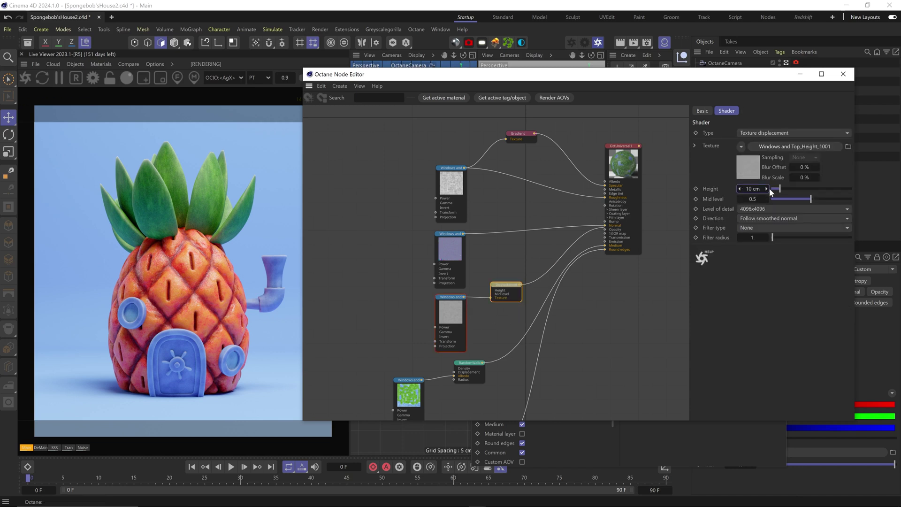
click(623, 179)
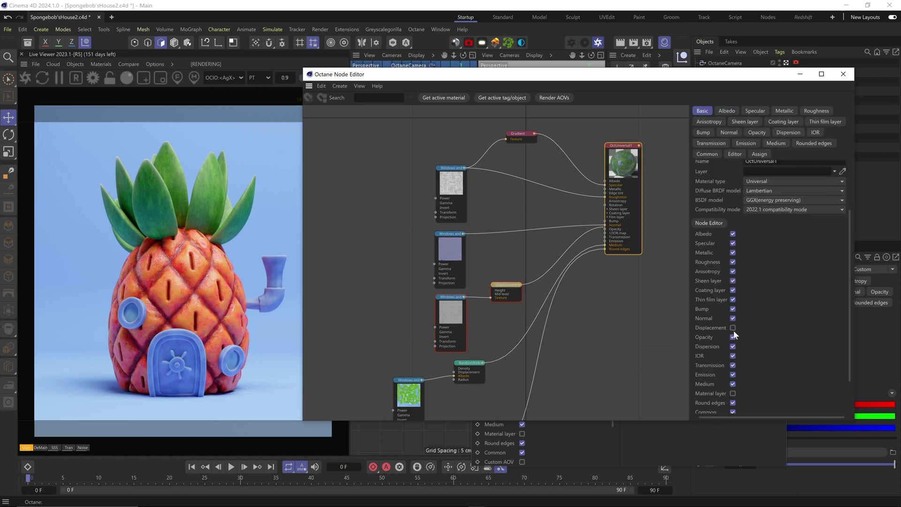
click(733, 328)
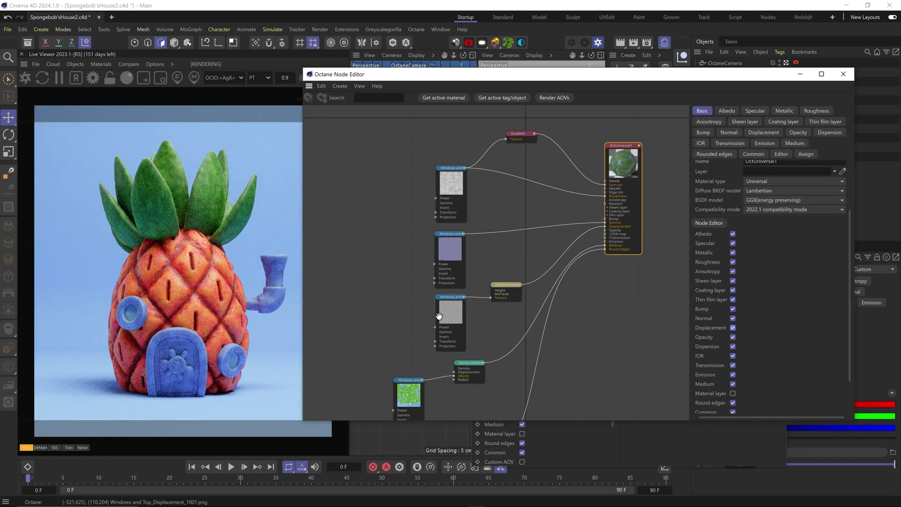
- Set the radius of the RandomWalkMedium in the windows and top material to 3
click(439, 315)
middle_drag(459, 309, 475, 181)
click(433, 257)
drag(431, 262, 424, 252)
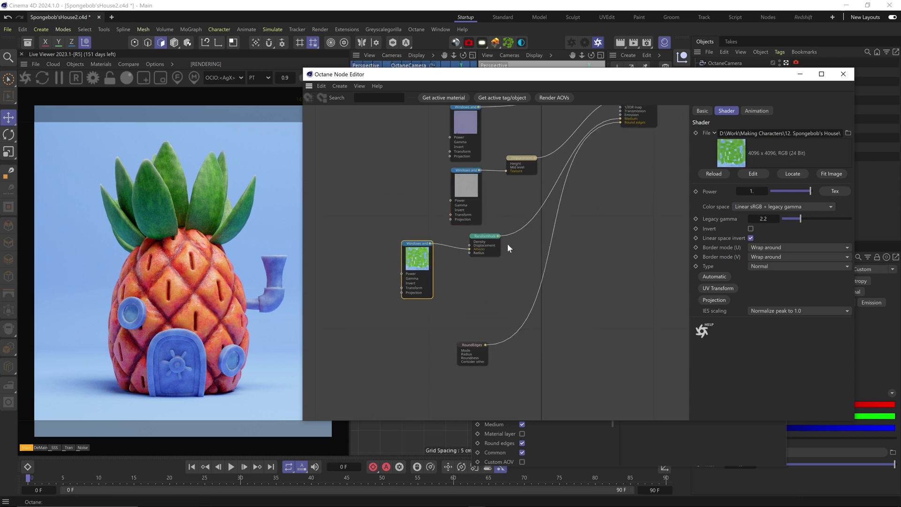
click(496, 245)
text(3)
key(Return)
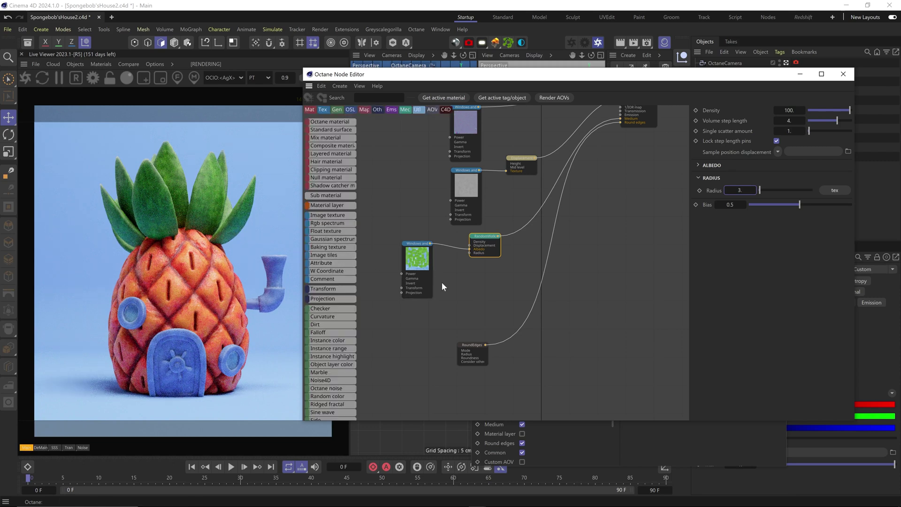
- Move the RoundEdges node closer beneath the medium node and close the node and material editors
drag(458, 351, 463, 309)
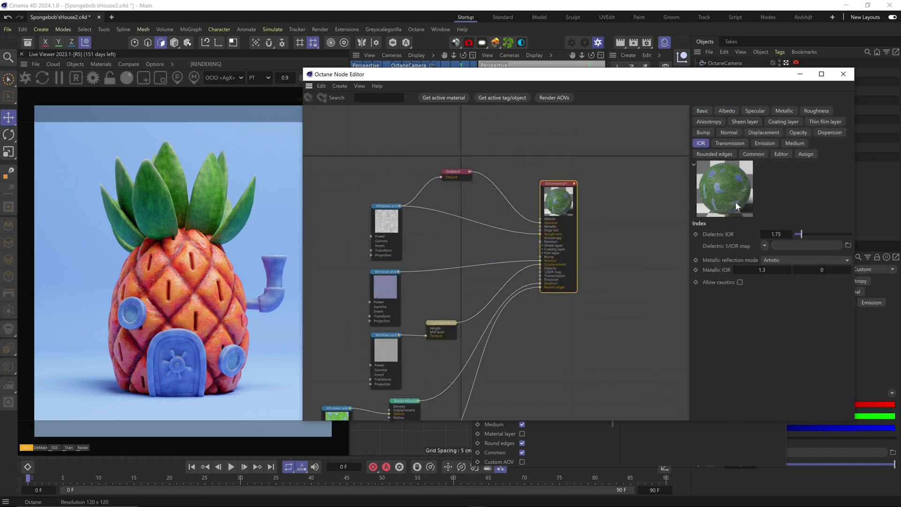
click(842, 74)
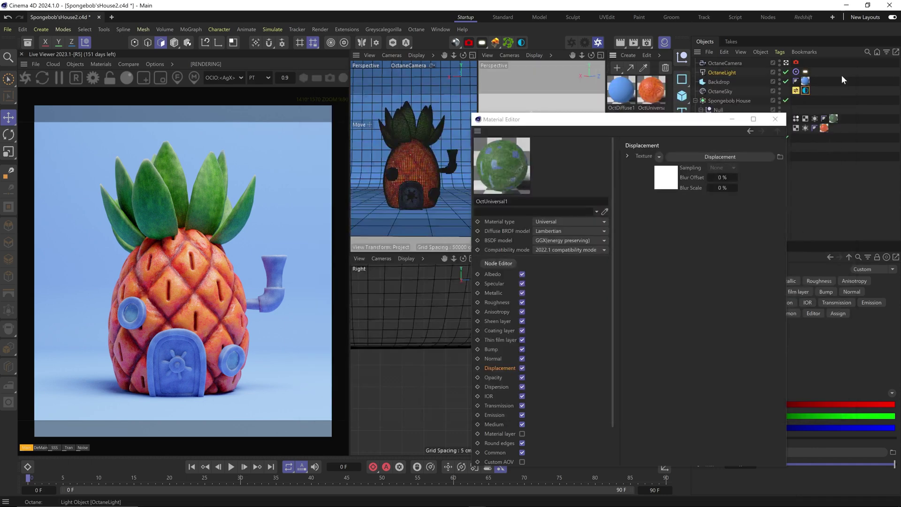
click(775, 120)
- Open and enlarge the Octane settings, check the color management configuration and show the camera imager's OCIO options
click(585, 43)
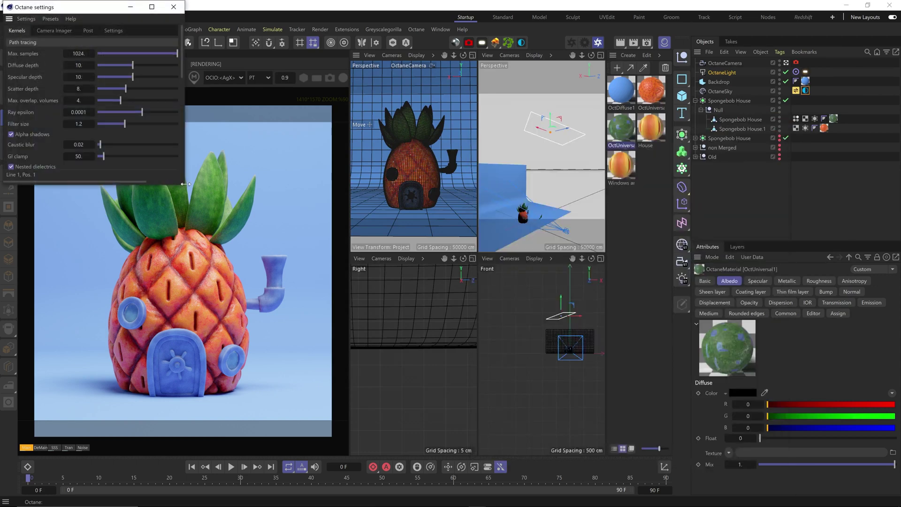
drag(185, 183, 244, 397)
drag(103, 7, 436, 57)
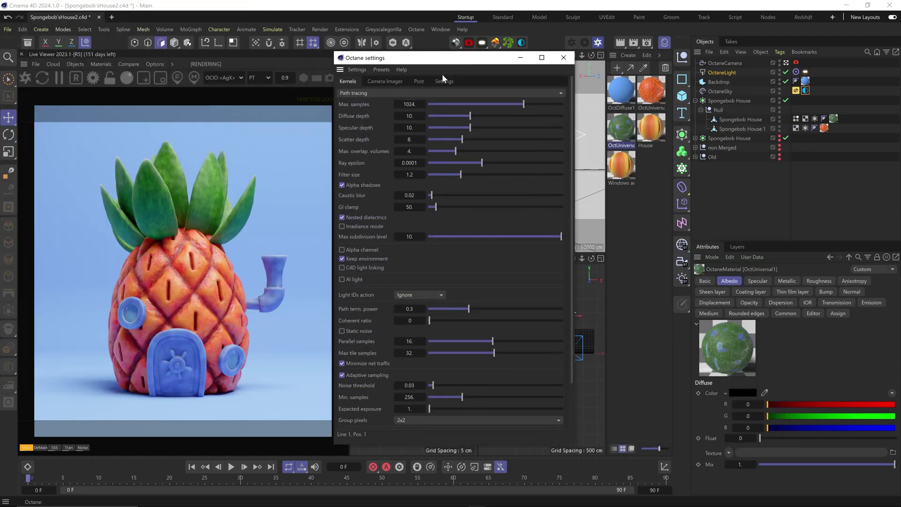
click(383, 82)
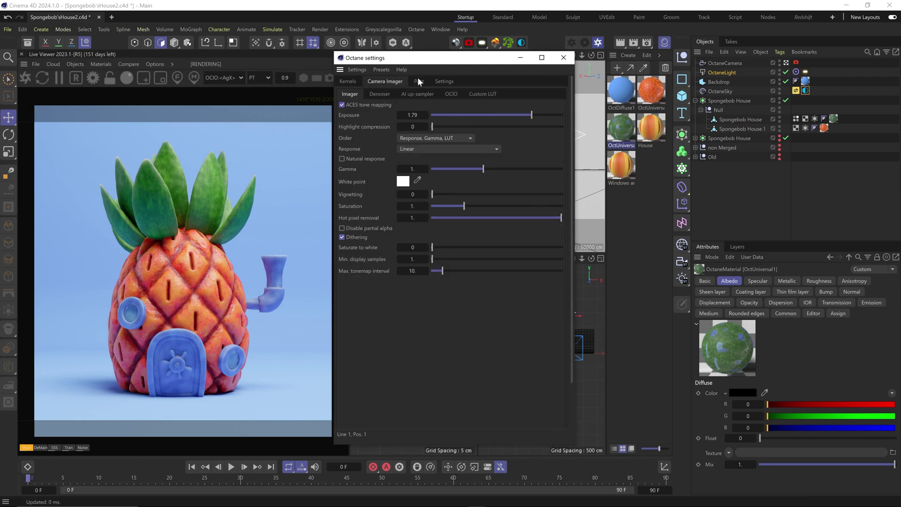
click(445, 81)
click(445, 94)
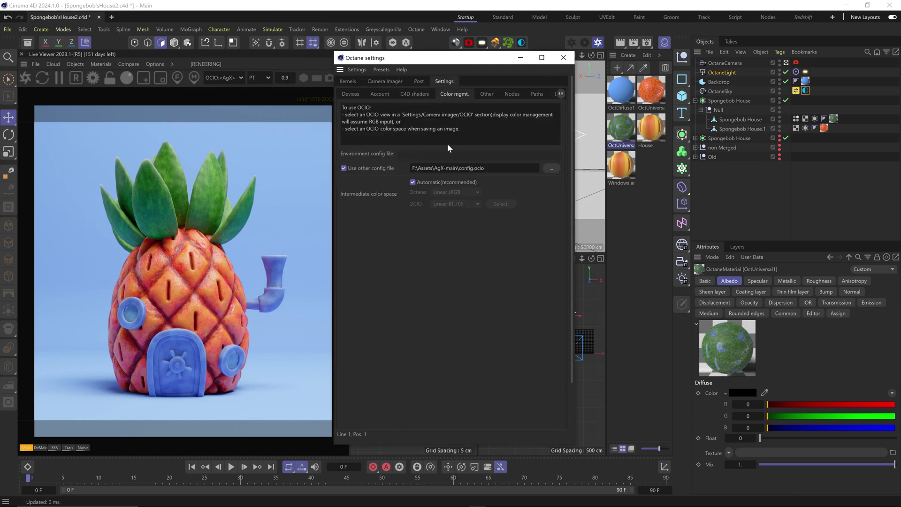
click(385, 83)
click(451, 94)
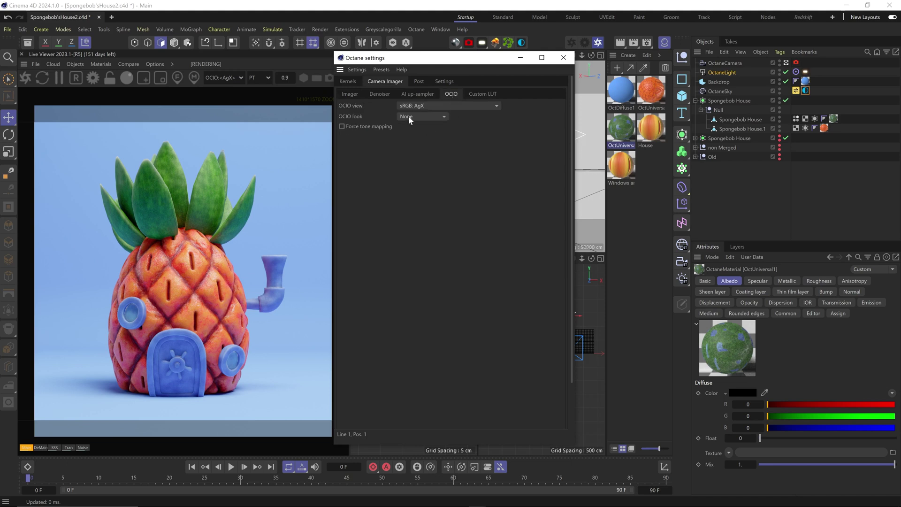
- Compare the OCIO views sRGB: AgX and sRGB: Appearance Punchy, keep Appearance Punchy and close the Octane settings
click(408, 105)
click(431, 159)
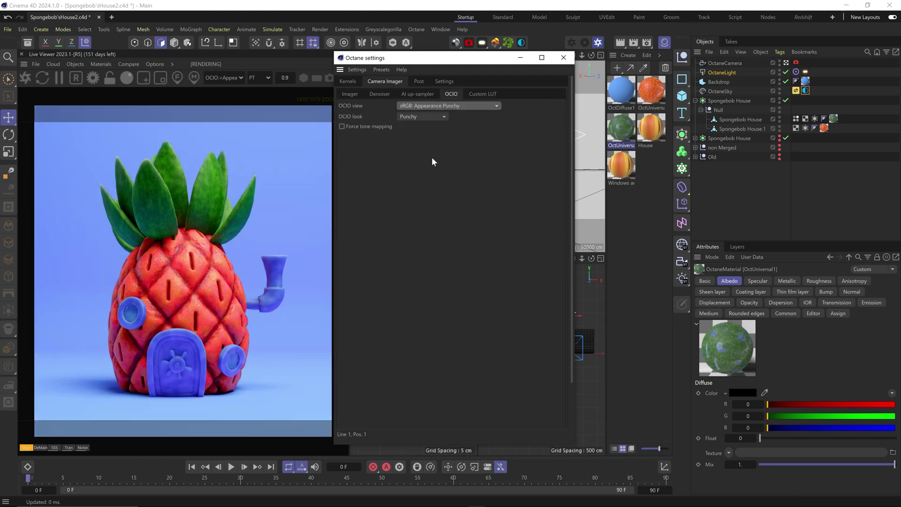
click(413, 106)
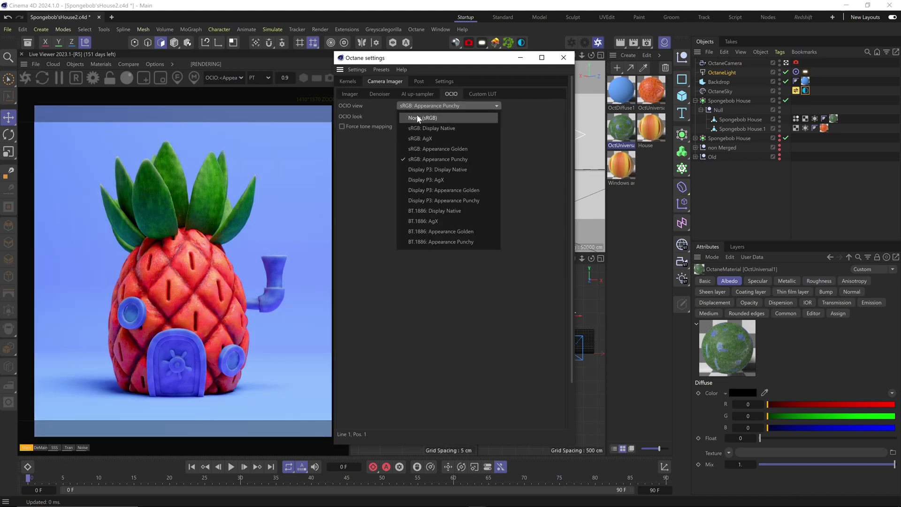
click(417, 139)
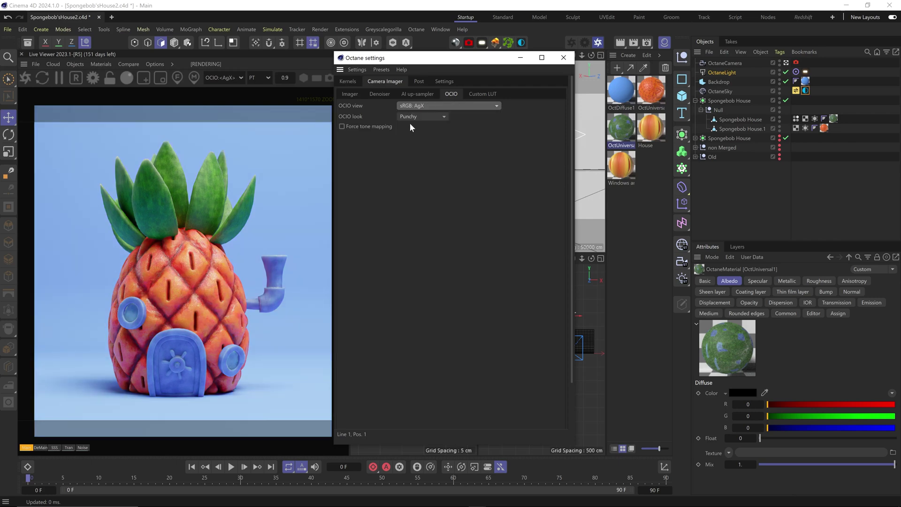
click(412, 106)
click(423, 154)
click(563, 58)
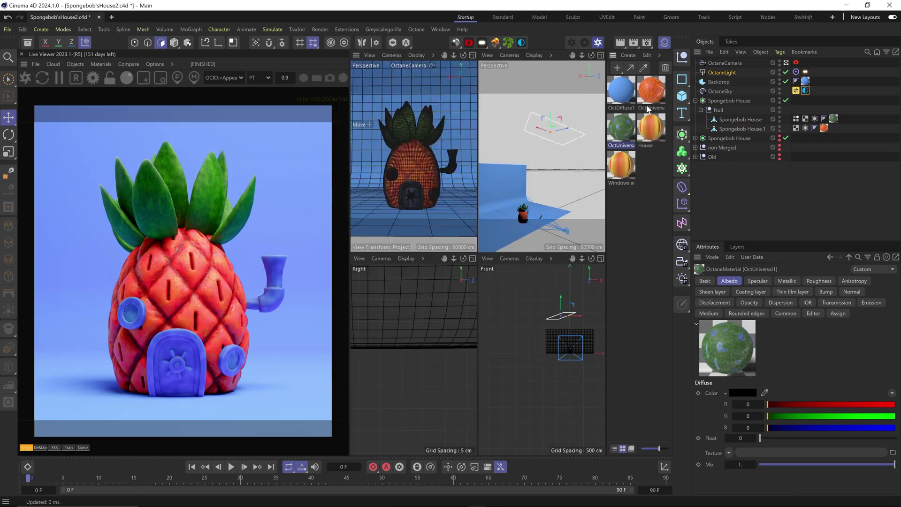
- Set the saturation of the pineapple material's ColorCorrection node to 1 and close its editors
double_click(651, 89)
click(602, 233)
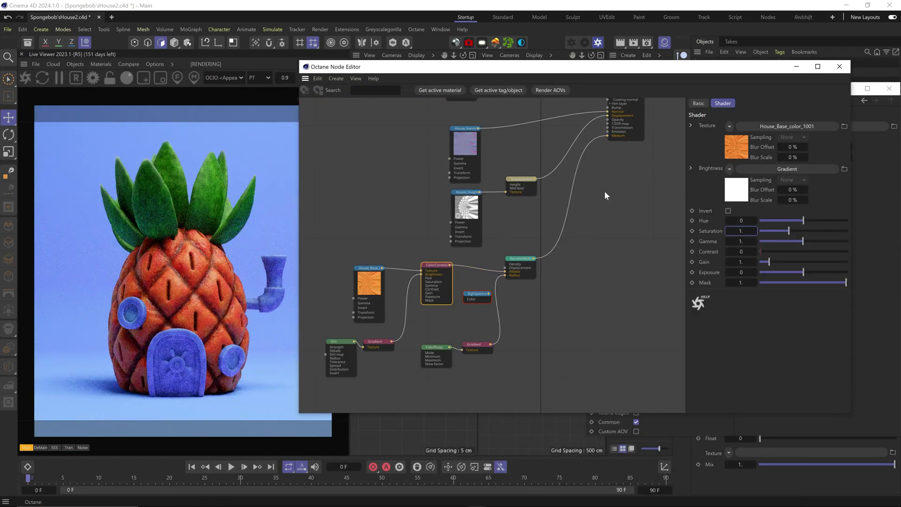
click(840, 66)
click(889, 89)
- Enable post-processing in the Octane settings with a bloom power of about 15.1 and a cutoff of about 0.005
click(93, 78)
click(85, 30)
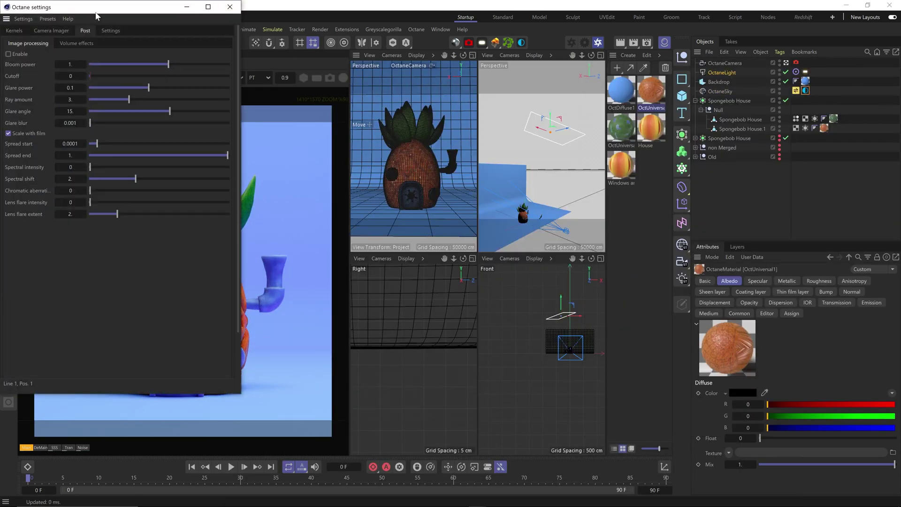
drag(95, 10, 481, 73)
click(409, 117)
drag(553, 126, 579, 129)
click(518, 139)
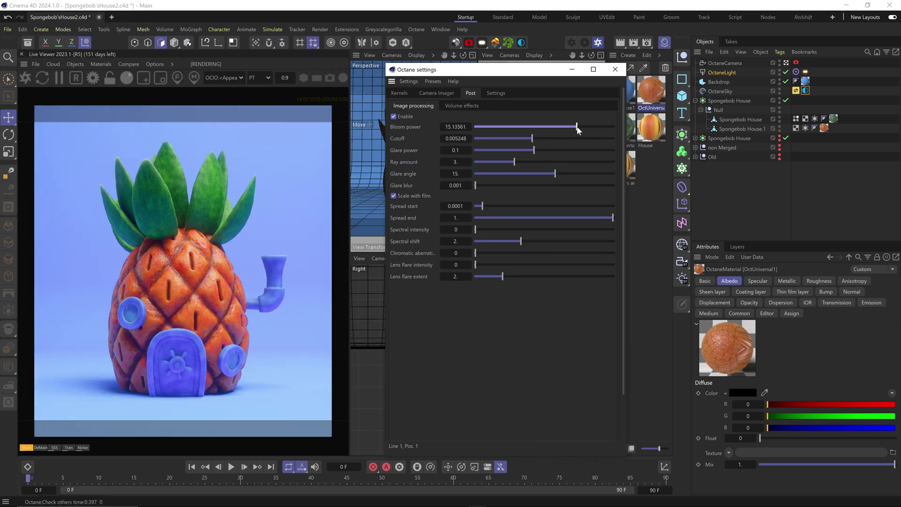
click(614, 69)
- Open the node graph of the pineapple material
alt+drag(541, 153, 574, 179)
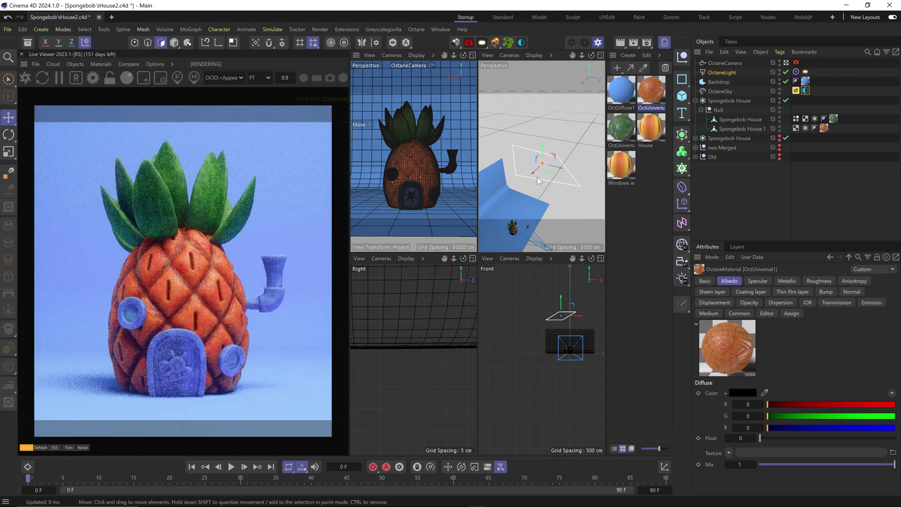
double_click(649, 91)
click(612, 223)
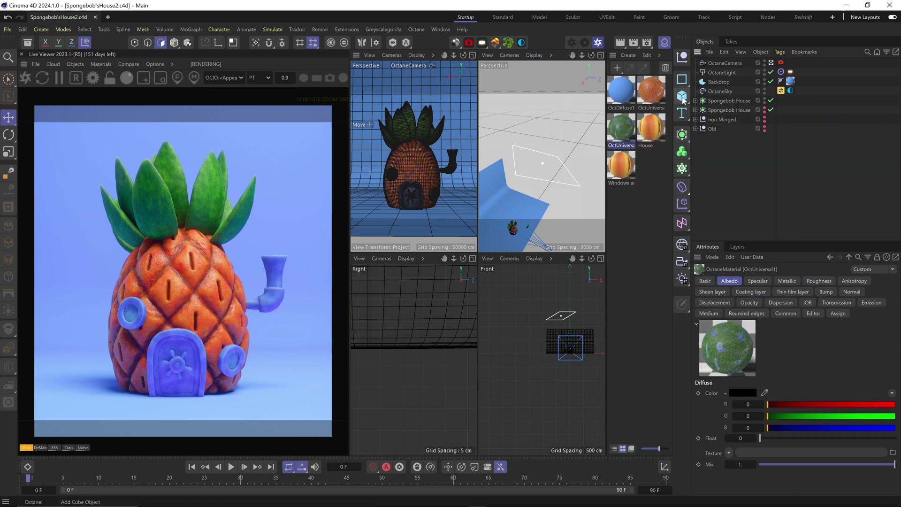
- Add a Flower spline, scale it down and place it on the ground in front of the house beside the door
drag(682, 79, 727, 181)
key(t)
drag(416, 214, 376, 248)
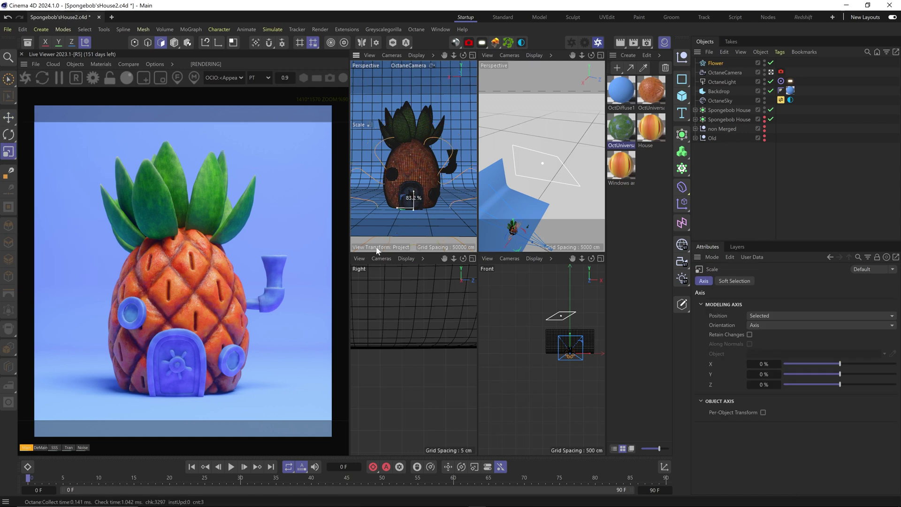
drag(413, 206, 413, 207)
key(e)
scroll(525, 212, up, 8)
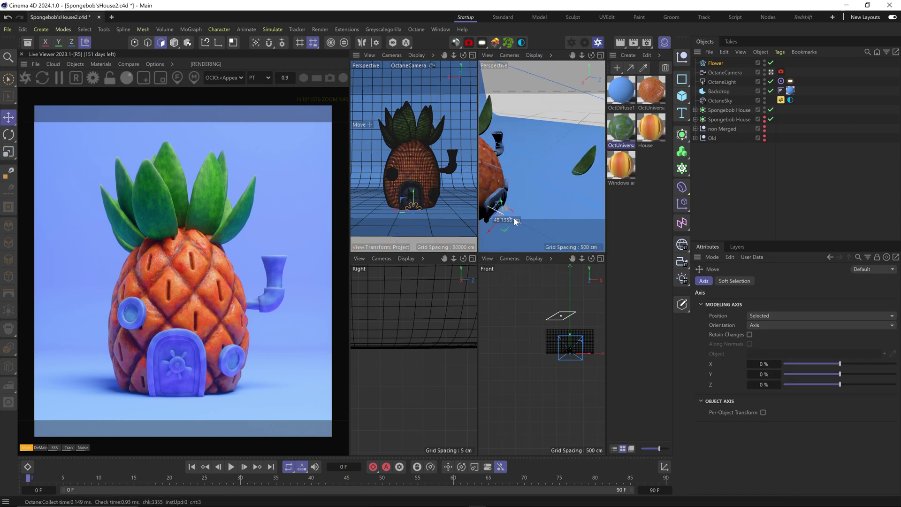
drag(500, 209, 519, 207)
- Position the Flower spline below the lower round window, scale it to an outer radius of about 8.12 cm and give it 5 petals
scroll(539, 205, up, 5)
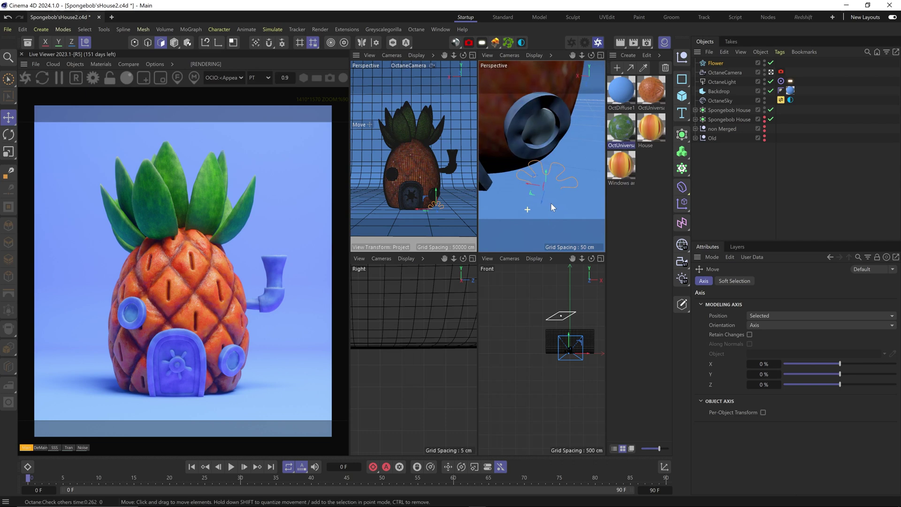
key(t)
key(e)
drag(546, 176, 582, 74)
key(t)
click(715, 63)
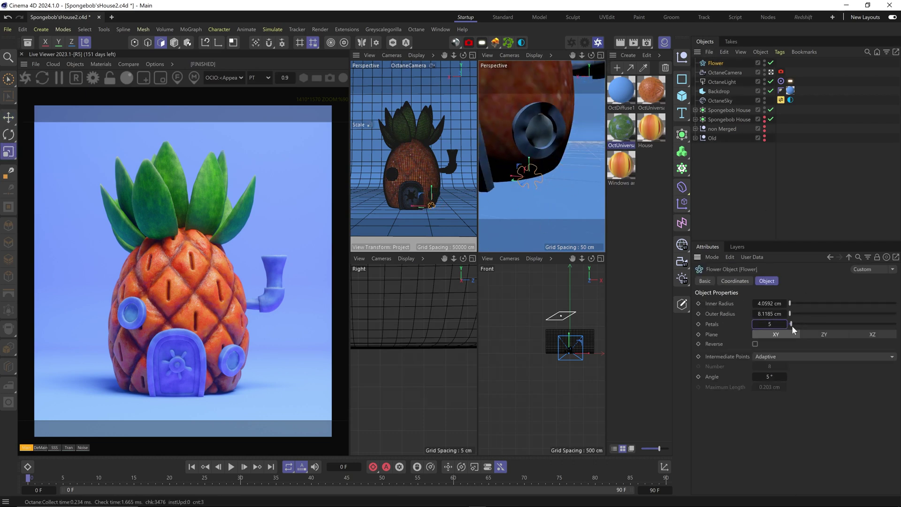
- Add a Displacer with a Noise shader as a child of the Flower spline
click(681, 188)
click(722, 445)
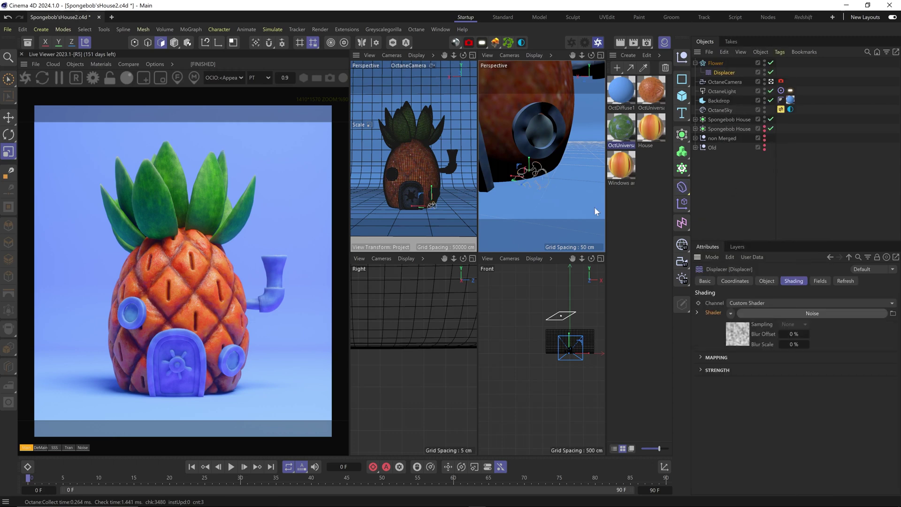
scroll(595, 208, up, 2)
- Set the Flower spline's intermediate points to Uniform
click(794, 281)
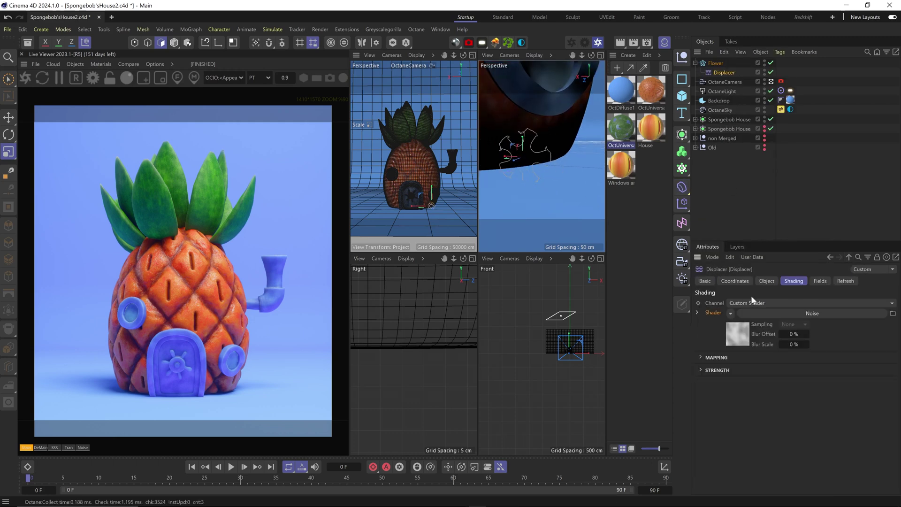
click(783, 357)
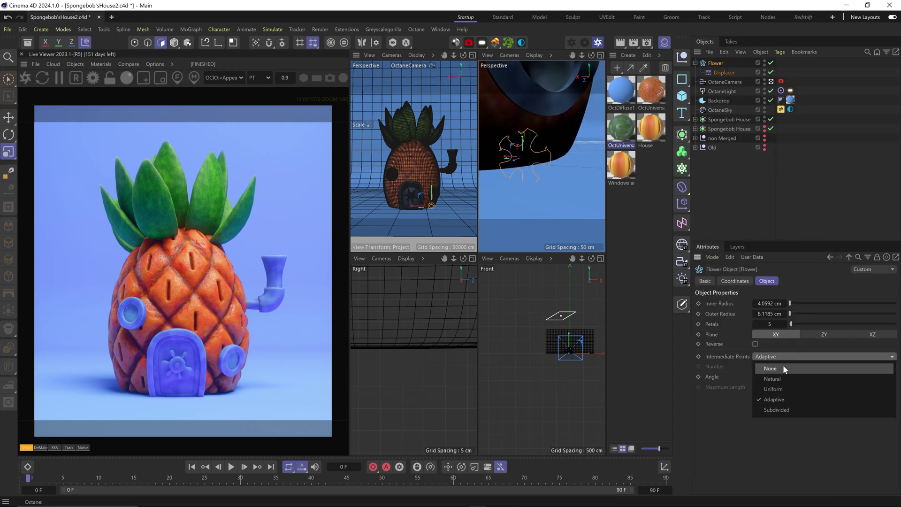
click(784, 389)
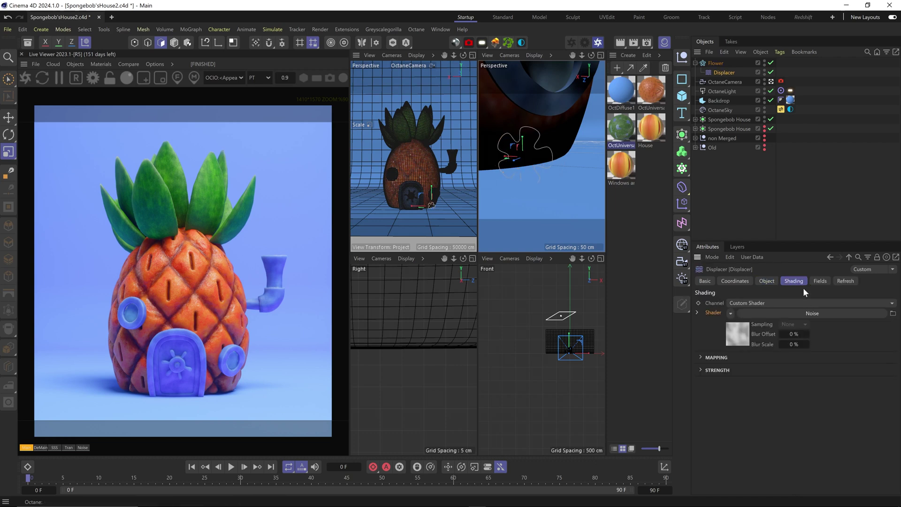
- Set the Noise shader's scale to 50 and reduce the Displacer's strength for a subtle distortion of the Flower spline
click(812, 313)
double_click(770, 420)
text(50)
key(Return)
click(848, 258)
click(766, 281)
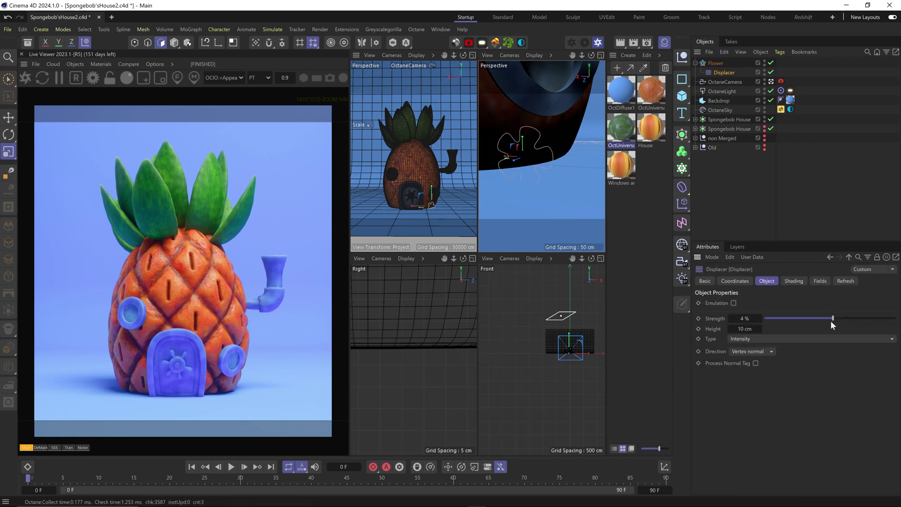
drag(830, 320, 825, 318)
- Make the Flower spline editable, select its outer petal points and scale them outward slightly
click(722, 63)
key(c)
click(135, 42)
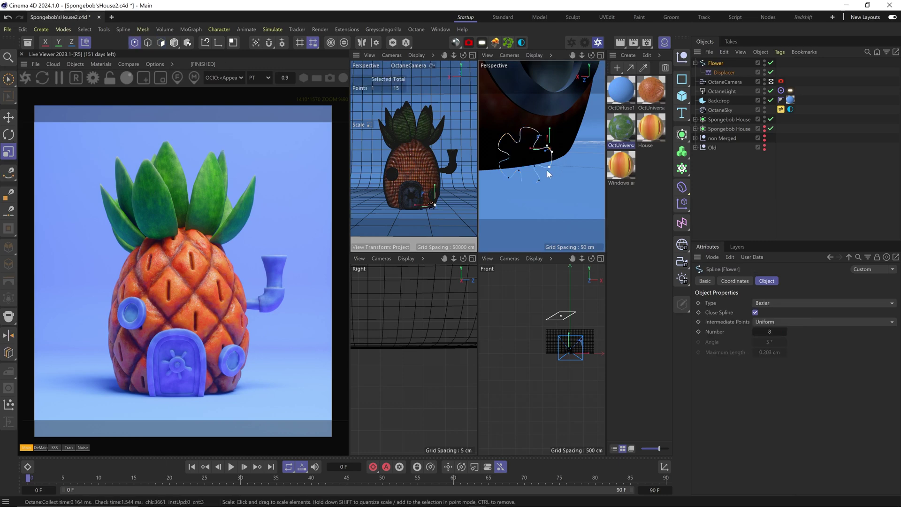
key(9)
mouse_move(550, 151)
mouse_down()
mouse_move(516, 188)
mouse_move(508, 179)
mouse_up()
right_click(540, 156)
key(Escape)
key(t)
drag(567, 115, 578, 109)
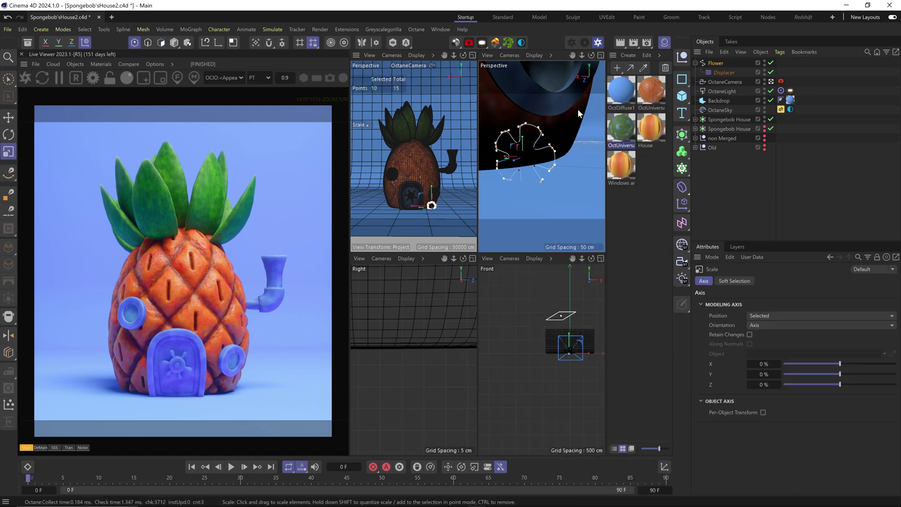
- Reshape the Flower spline's side petal by adjusting its end point
key(9)
click(548, 149)
click(552, 167)
key(r)
key(t)
key(e)
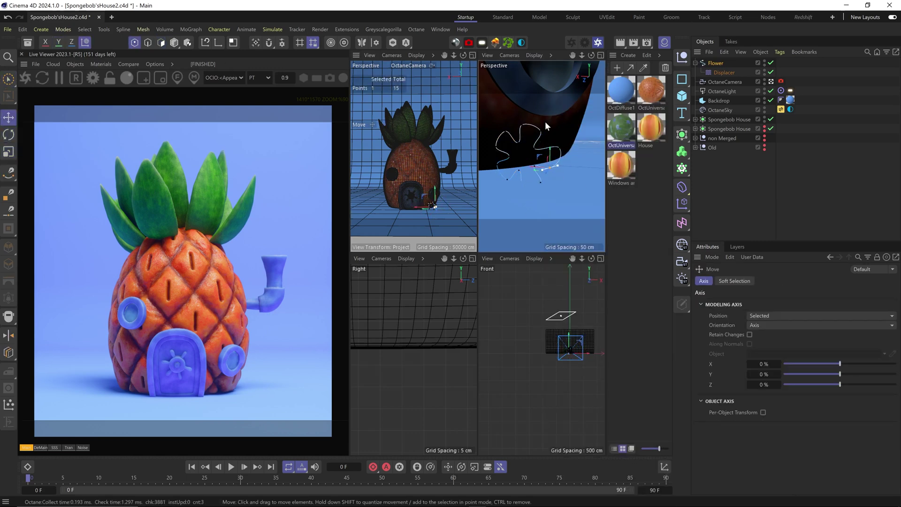
- Rotate and scale the points of the upper petal to make its outline more irregular
scroll(543, 125, up, 5)
click(534, 112)
key(r)
click(574, 125)
drag(540, 103, 547, 126)
shift+click(534, 112)
key(t)
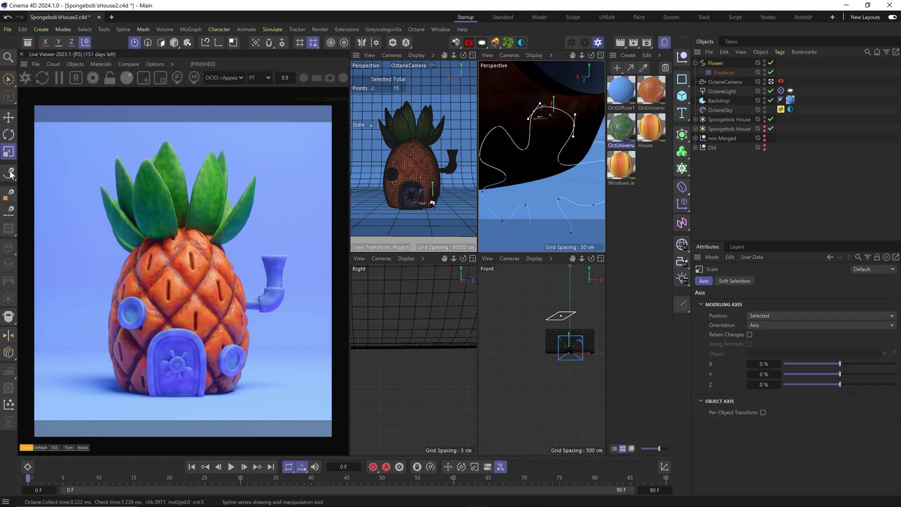
- Insert an extra point at the tip of the upper petal with the Spline Pen and select it for rotation
click(10, 173)
ctrl+click(560, 108)
key(t)
click(534, 112)
key(r)
alt+middle_drag(536, 112, 600, 95)
click(566, 111)
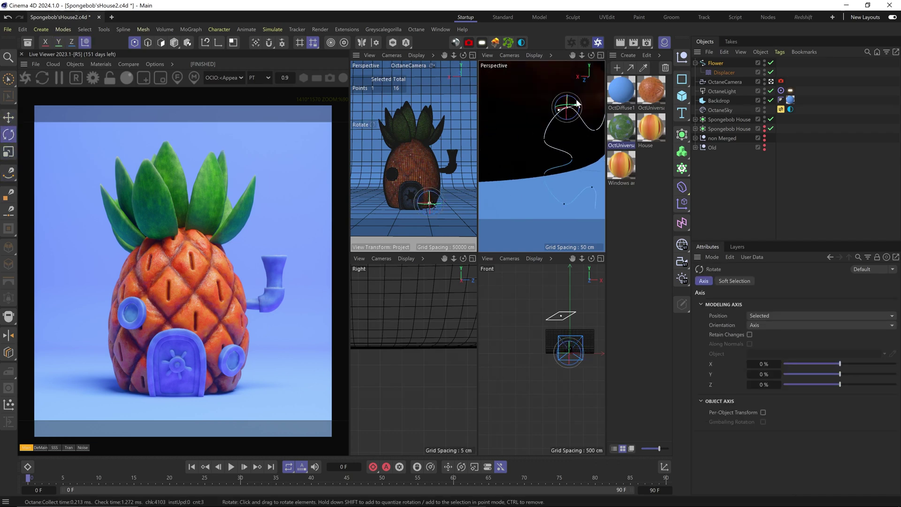
- Shift the new petal-tip point and adjust the points on the neighbouring petals
key(e)
drag(557, 101, 548, 103)
click(544, 139)
key(r)
key(t)
alt+middle_drag(575, 201, 541, 155)
click(527, 159)
key(e)
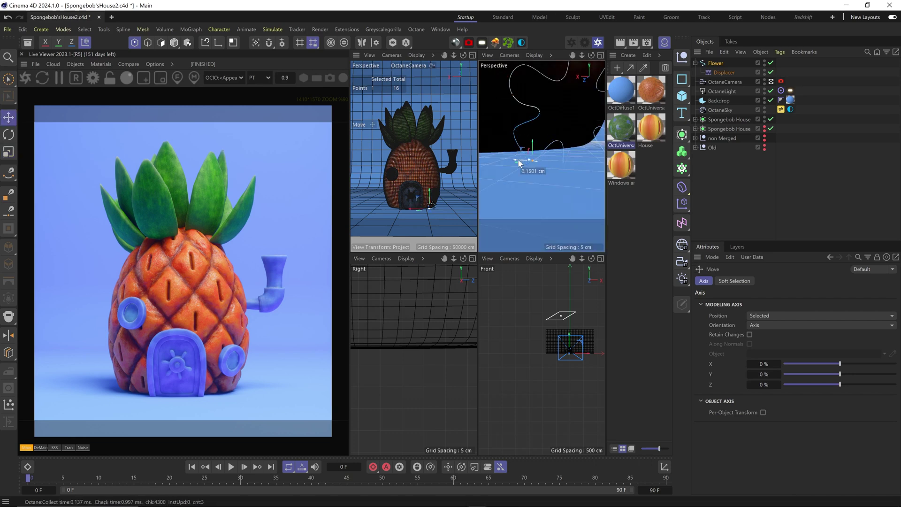
- Rotate, scale and move the remaining petal points until the flower has an uneven, hand-shaped outline
key(t)
key(r)
drag(521, 141, 530, 138)
click(514, 134)
key(t)
key(r)
alt+middle_drag(516, 134, 536, 151)
click(536, 150)
key(t)
alt+drag(534, 158, 547, 171)
key(r)
key(t)
key(e)
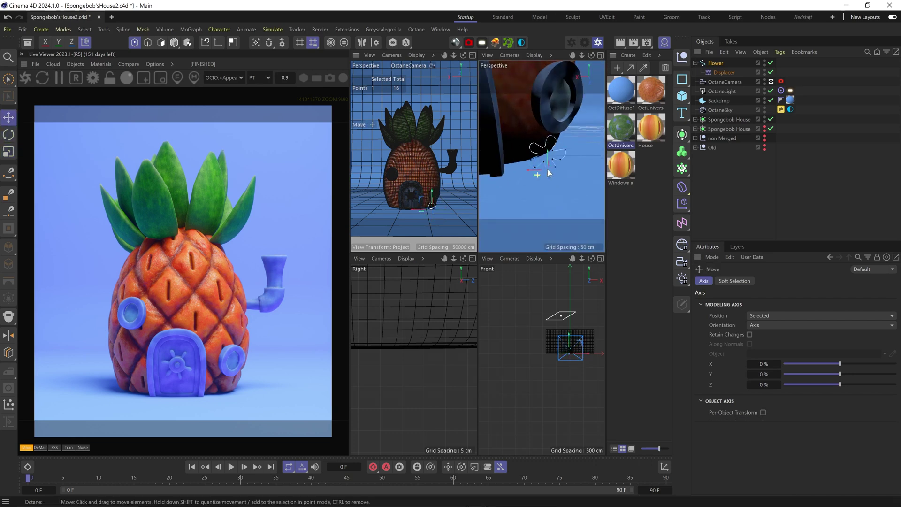
- Add an Octane Object tag to the Flower spline and enable rendering it as hair
scroll(547, 172, up, 2)
key(Return)
right_click(713, 62)
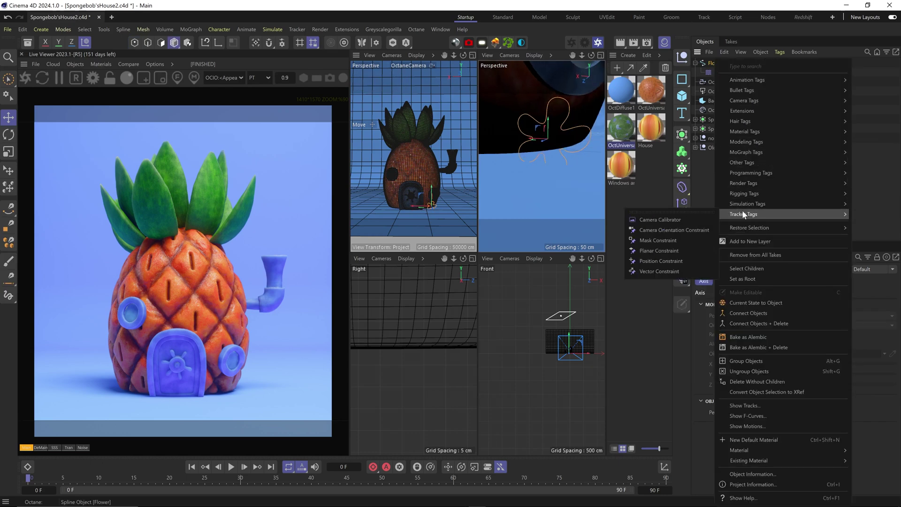
mouse_move(747, 120)
click(693, 121)
click(828, 281)
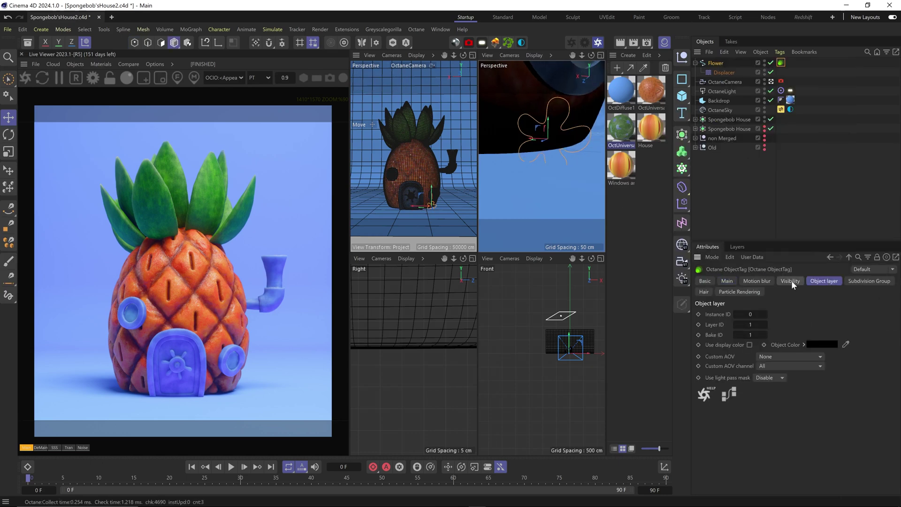
click(704, 291)
click(745, 314)
click(715, 63)
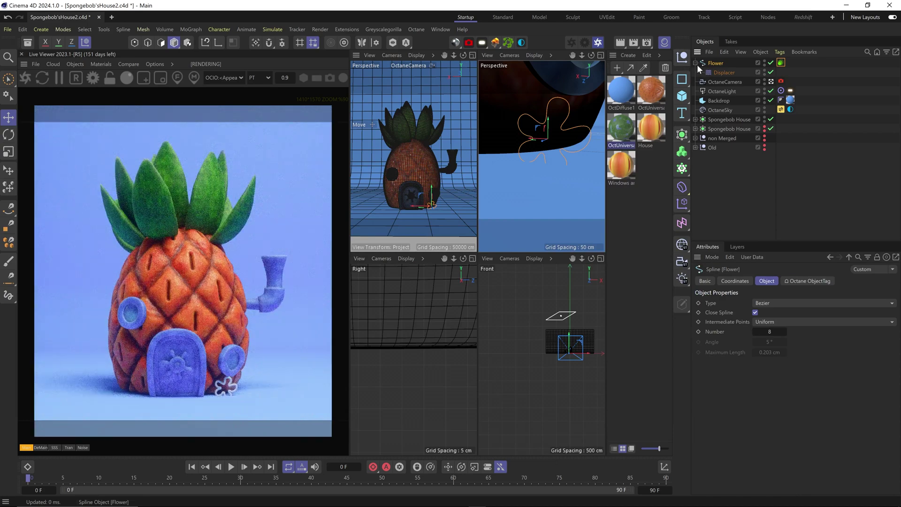
- Place the Flower spline in a Cloner and arrange the clones radially on the XZ plane around the house's base
click(695, 63)
alt+click(683, 169)
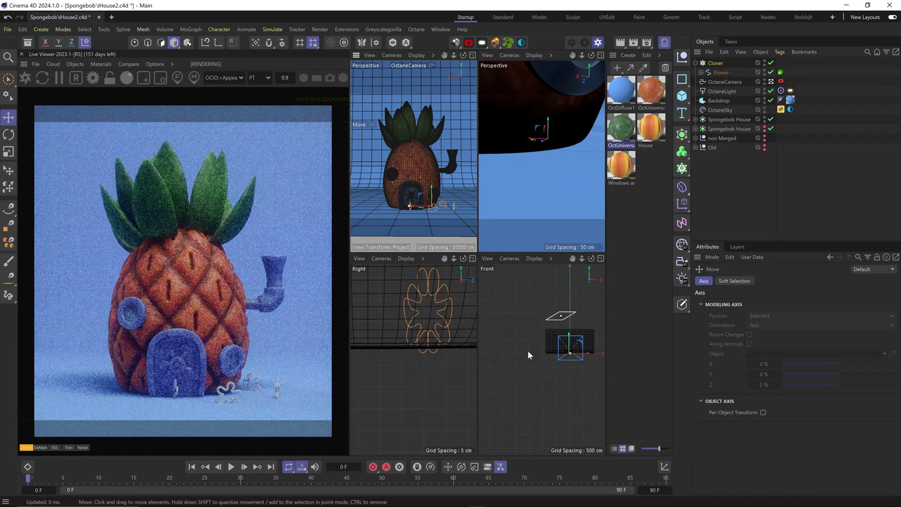
scroll(527, 350, up, 5)
- Add a Random effector to the Cloner with a position variation of 2 cm on X, Y and Z
click(682, 203)
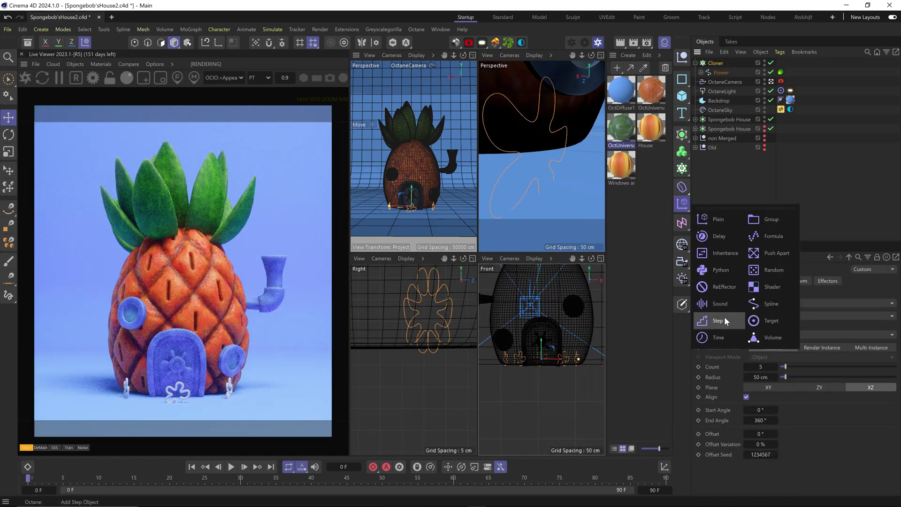
click(794, 282)
click(794, 281)
click(752, 335)
click(752, 336)
double_click(767, 346)
text(2	2	2)
key(Return)
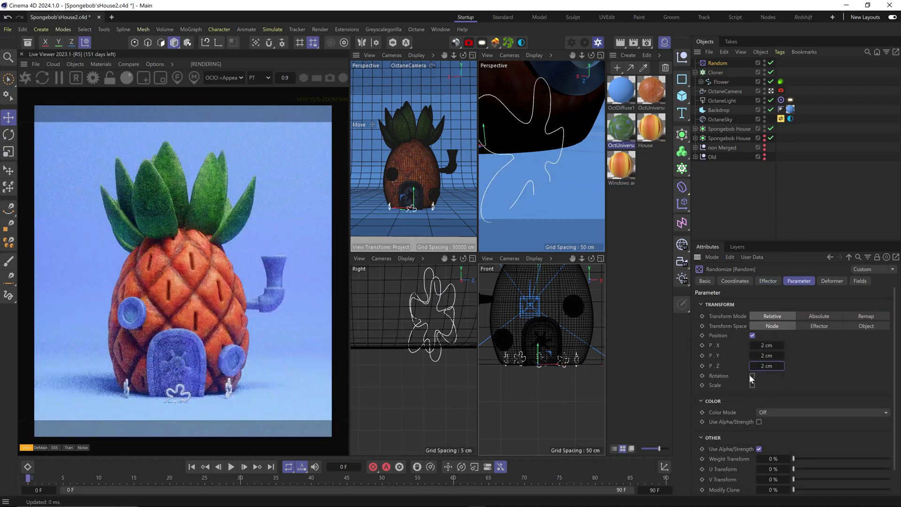
- Enable rotation in the Random effector with H 2480°, P 1286° and B 2508°
click(752, 376)
drag(770, 386, 838, 386)
drag(767, 396, 836, 406)
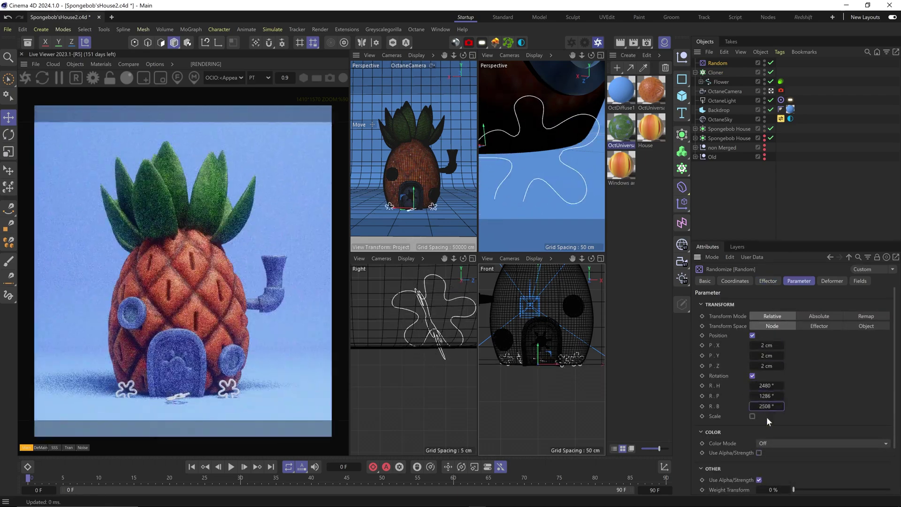
- Set the Cloner's count to 20 and its end angle to 299°
click(715, 72)
drag(765, 366, 800, 367)
drag(774, 420, 751, 420)
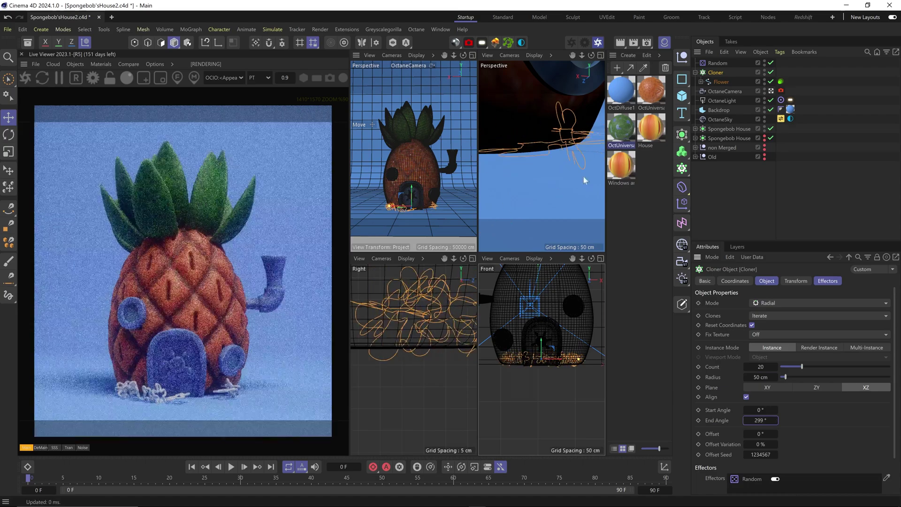
- Rotate the Cloner so its gap faces the front door, and shift the ring to centre it around the house
key(r)
drag(410, 208, 362, 209)
scroll(429, 299, down, 10)
key(e)
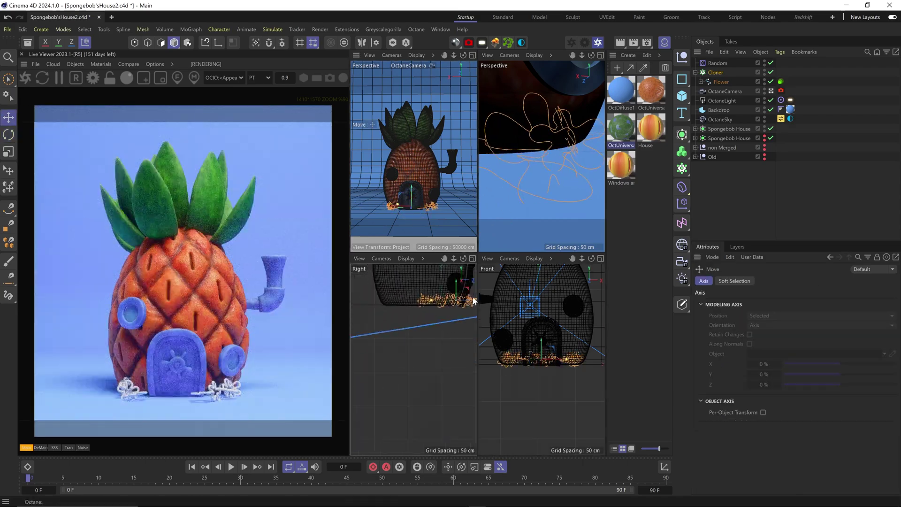
drag(466, 300, 431, 299)
- Set the Cloner's radius to 80 cm
click(716, 74)
drag(765, 377, 784, 377)
double_click(760, 377)
text(80)
key(Return)
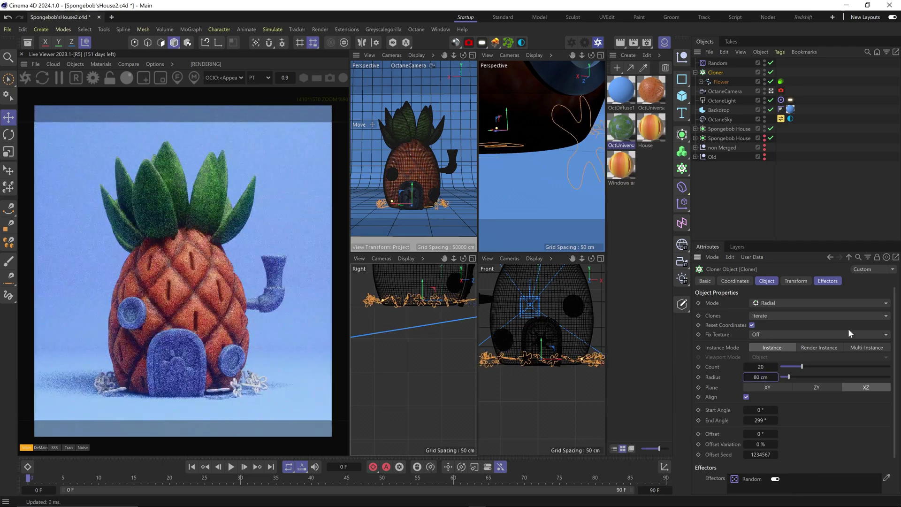
- Set the Random effector's rotation to 8° for both H and P
click(717, 64)
double_click(766, 386)
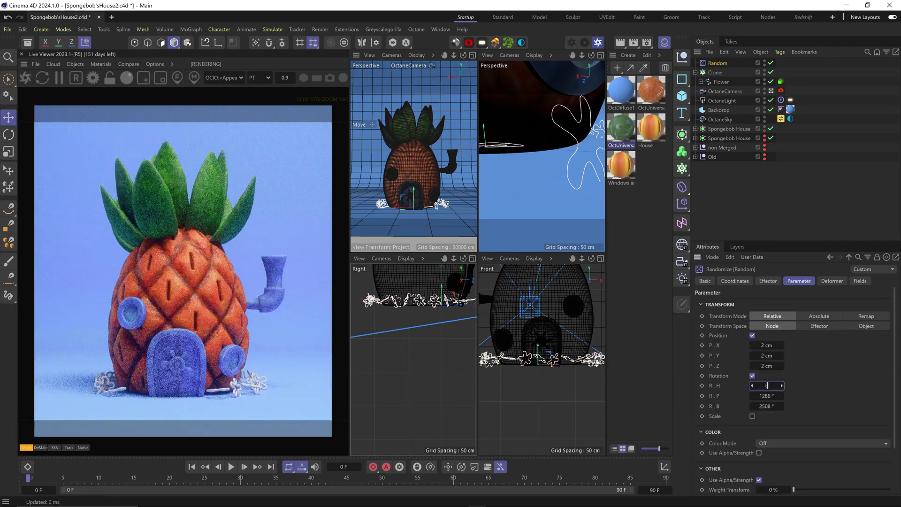
text(0)
key(Tab)
text(8)
key(Return)
click(768, 385)
text(8)
key(Return)
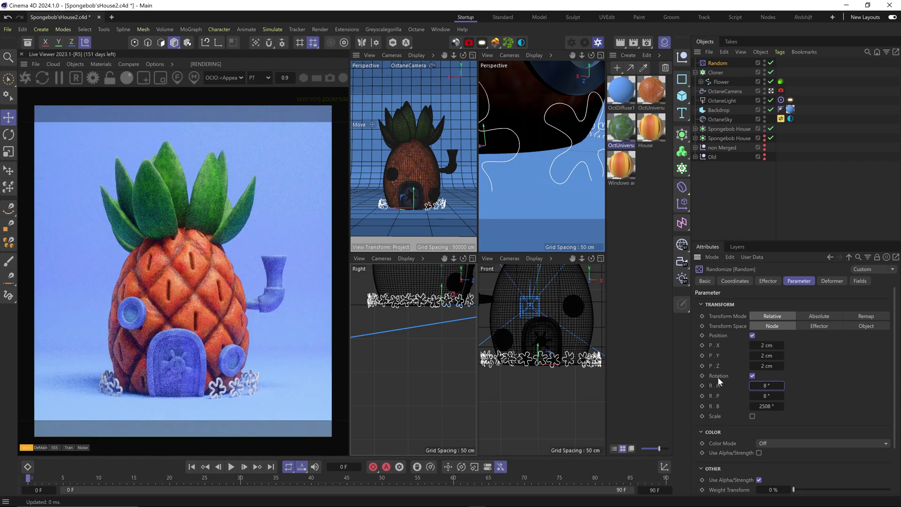
- Set the Cloner's count to 5 and raise its start angle until the flowers gather on one side of the door
click(715, 73)
drag(768, 367, 759, 368)
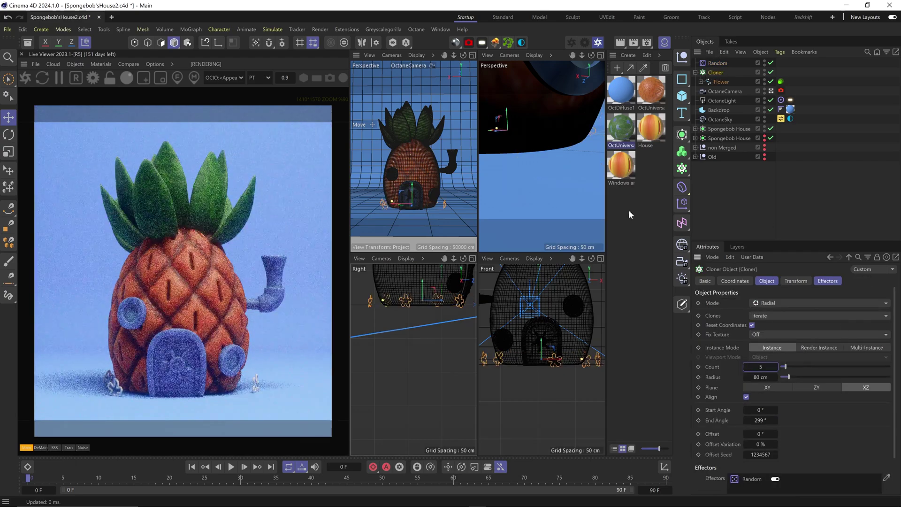
drag(757, 410, 767, 410)
- Raise the Cloner slightly so the flowers sit on the ground
key(e)
drag(412, 188, 413, 186)
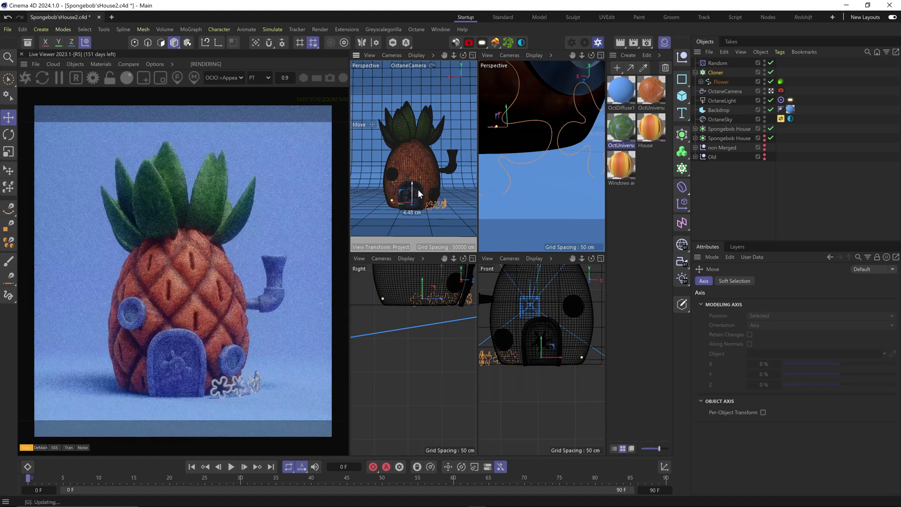
scroll(418, 287, up, 5)
- Duplicate the blue diffuse material and recolor the copy bright green, with R 0, G 0.815 and B 0.133
ctrl+drag(624, 96, 651, 165)
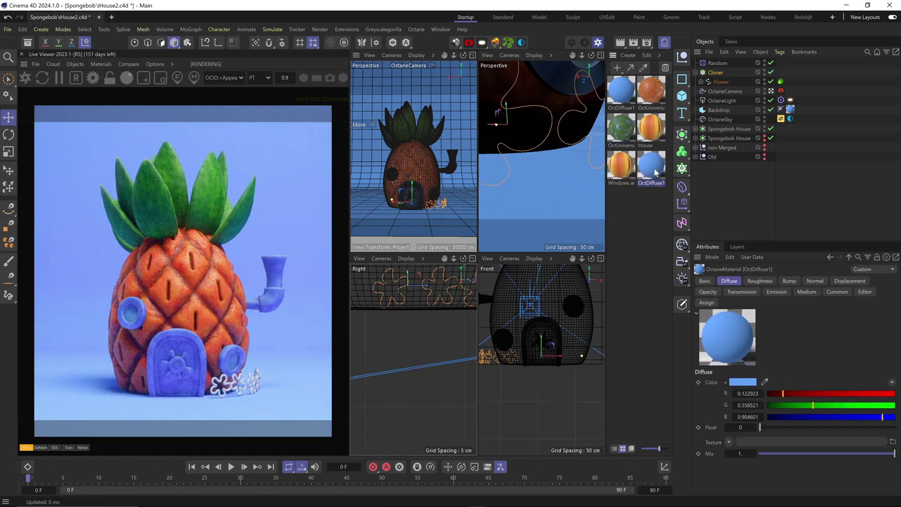
drag(812, 405, 871, 405)
mouse_move(879, 416)
mouse_down()
mouse_move(862, 413)
mouse_move(873, 416)
mouse_up()
drag(782, 393, 777, 394)
drag(843, 420, 784, 417)
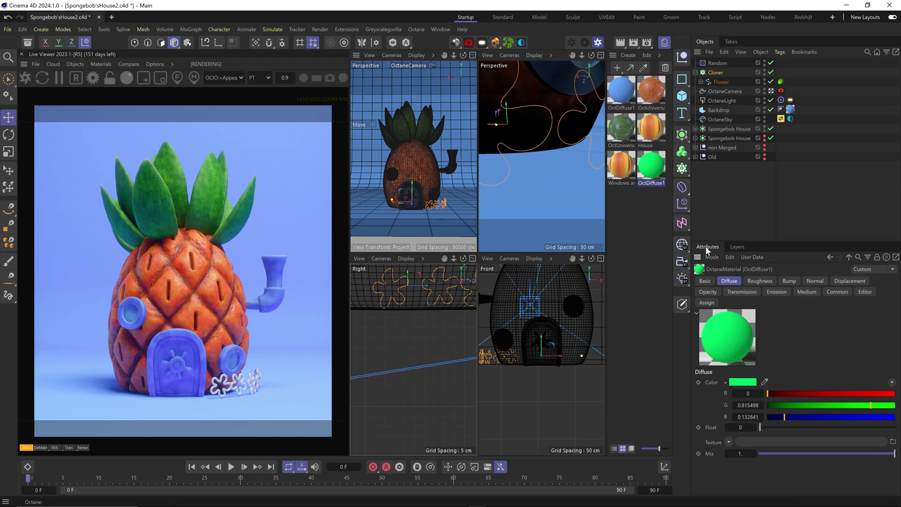
- Increase the Random effector's X position to 25 cm and duplicate the Cloner, rotating the copy to the other side of the door
click(717, 63)
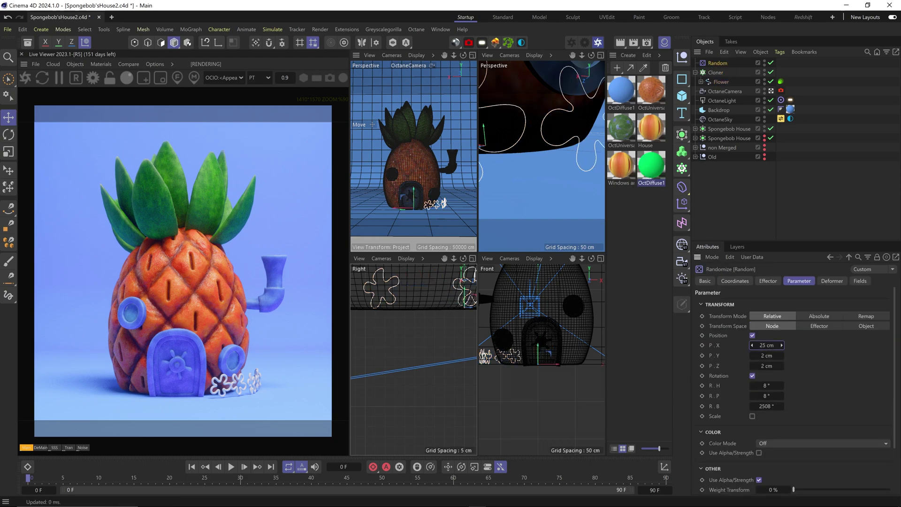
ctrl+drag(715, 73, 715, 68)
key(r)
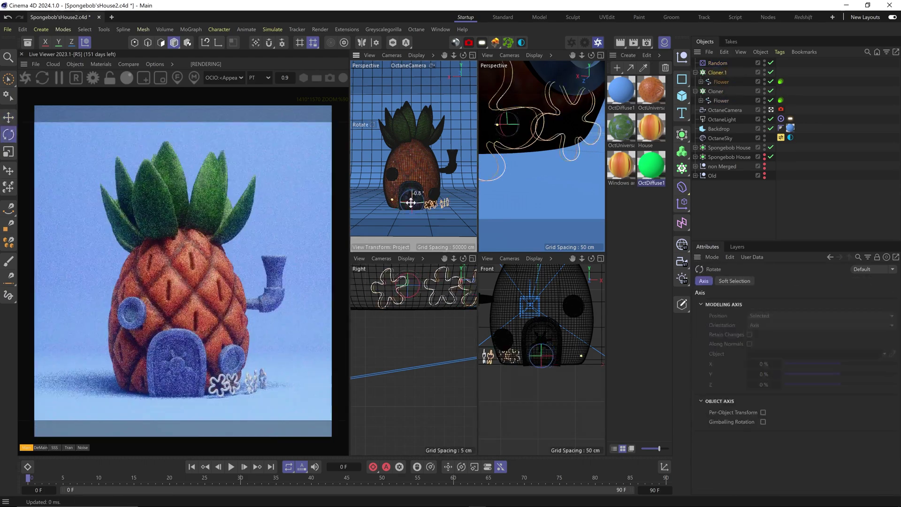
drag(411, 202, 390, 203)
- Make both Cloners editable and apply the green and yellow materials to several of their flowers
key(c)
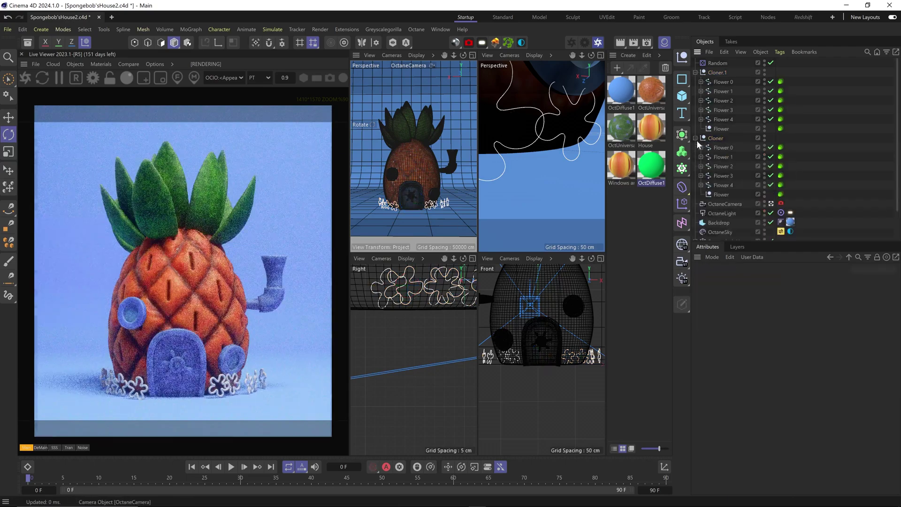
click(790, 157)
ctrl+drag(791, 155, 791, 148)
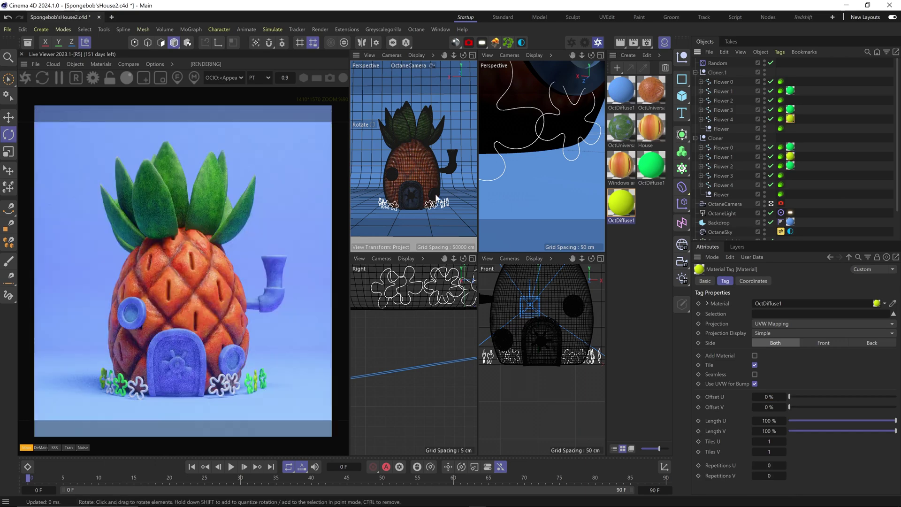
- Create an orange-red variant of the diffuse material and assign it to the remaining flowers in both groups
click(651, 202)
click(743, 382)
drag(777, 469, 770, 469)
click(837, 393)
drag(651, 203, 733, 175)
ctrl+drag(790, 176, 790, 185)
ctrl+drag(790, 185, 791, 81)
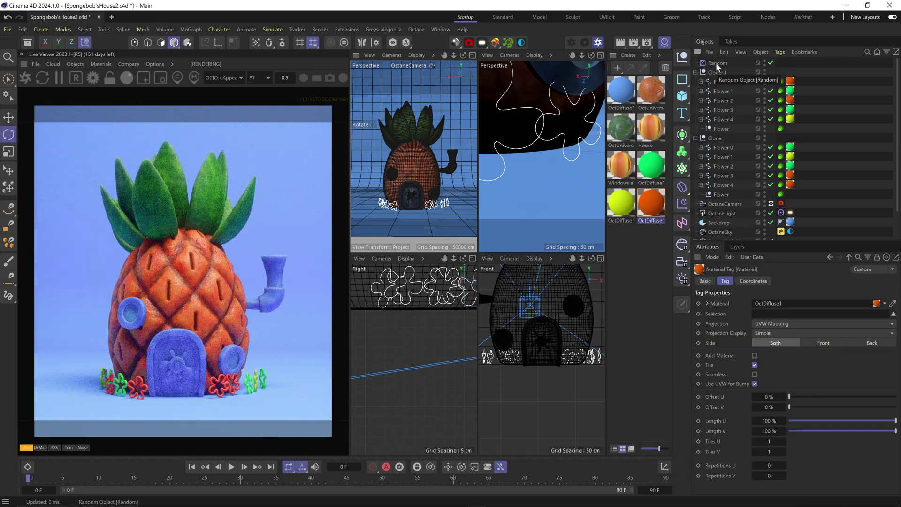
- Select and reposition individual flowers on the pipe side of the house
mouse_move(555, 167)
alt+mouse_down()
mouse_move(520, 177)
mouse_move(589, 202)
mouse_move(563, 193)
mouse_move(557, 178)
alt+mouse_up()
click(571, 184)
key(e)
click(582, 167)
mouse_move(557, 178)
alt+mouse_down()
mouse_move(584, 146)
mouse_move(580, 190)
mouse_move(519, 194)
mouse_move(548, 174)
mouse_move(568, 197)
mouse_move(561, 191)
alt+mouse_up()
click(518, 190)
click(548, 170)
click(546, 170)
- Move the outer flowers on the side opposite the pipe for a looser arrangement beside the house
key(r)
click(530, 150)
click(530, 151)
key(e)
drag(519, 161, 540, 179)
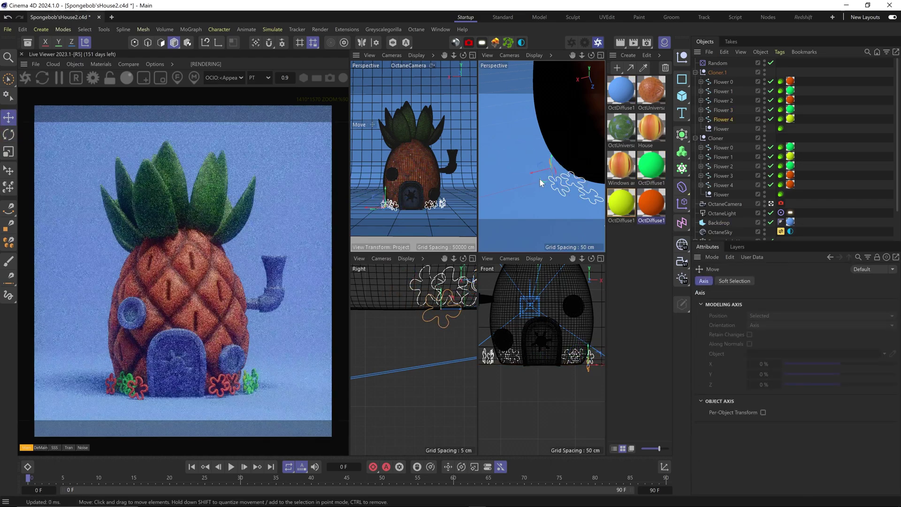
alt+middle_drag(567, 213, 521, 191)
click(529, 194)
click(526, 194)
drag(511, 213, 508, 197)
- Adjust the placement and rotation of the last flowers in the duplicated group
alt+drag(590, 177, 595, 162)
click(519, 165)
click(725, 122)
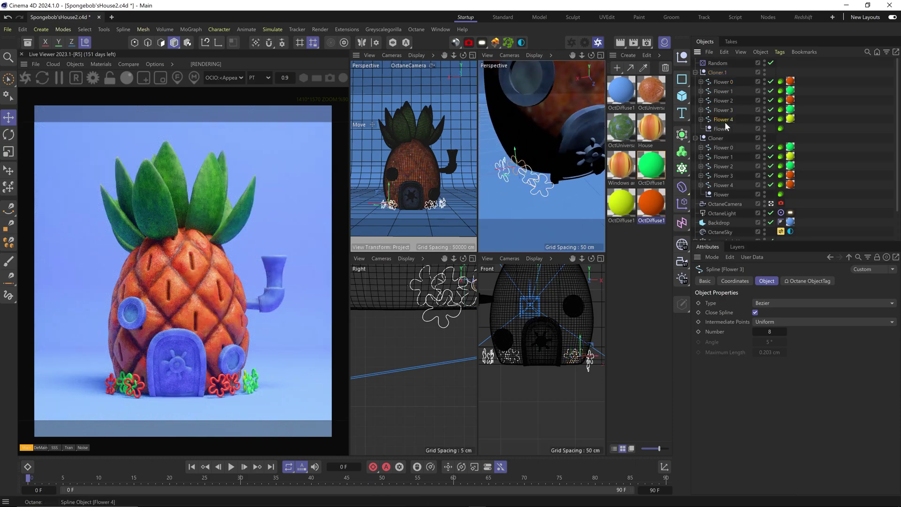
alt+drag(566, 188, 532, 188)
mouse_move(539, 184)
alt+mouse_down()
mouse_move(570, 189)
mouse_move(540, 179)
alt+mouse_up()
key(r)
key(e)
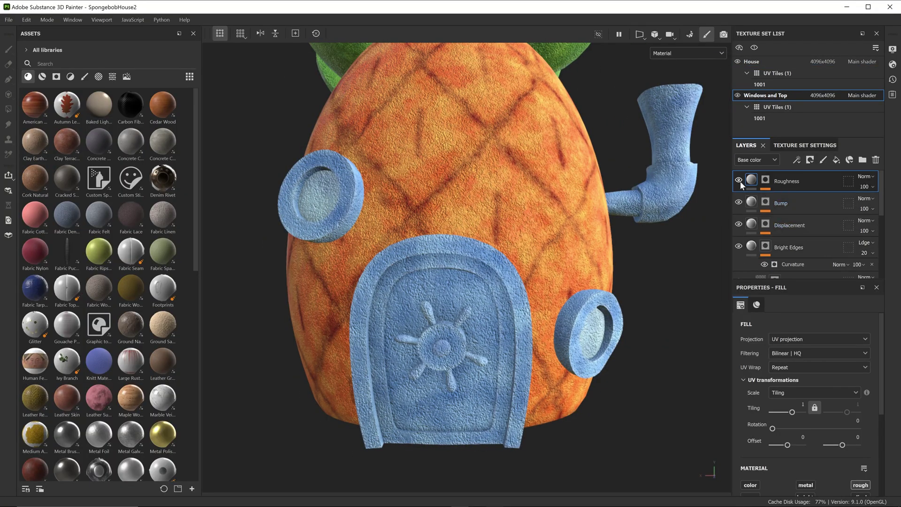
- Switch to Substance 3D Painter and add a paint effect to the mask of the Displacement layer
click(788, 225)
click(766, 223)
click(796, 160)
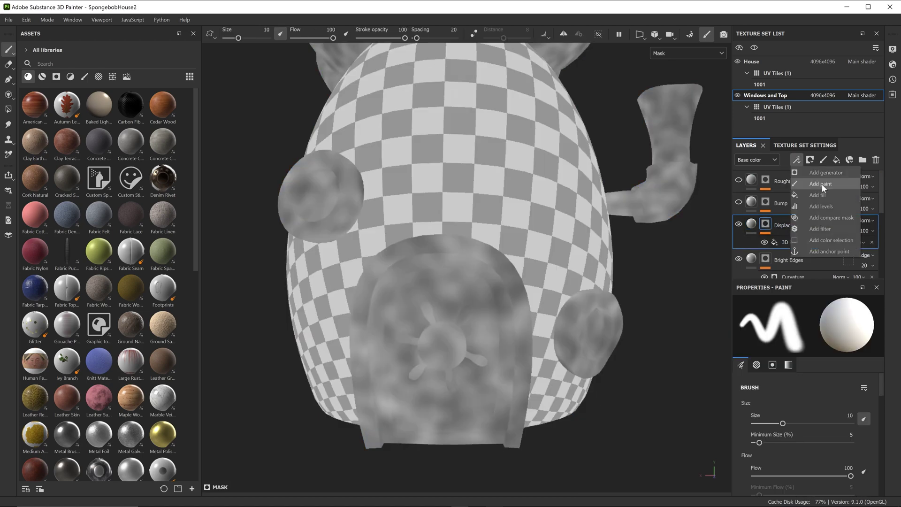
click(821, 183)
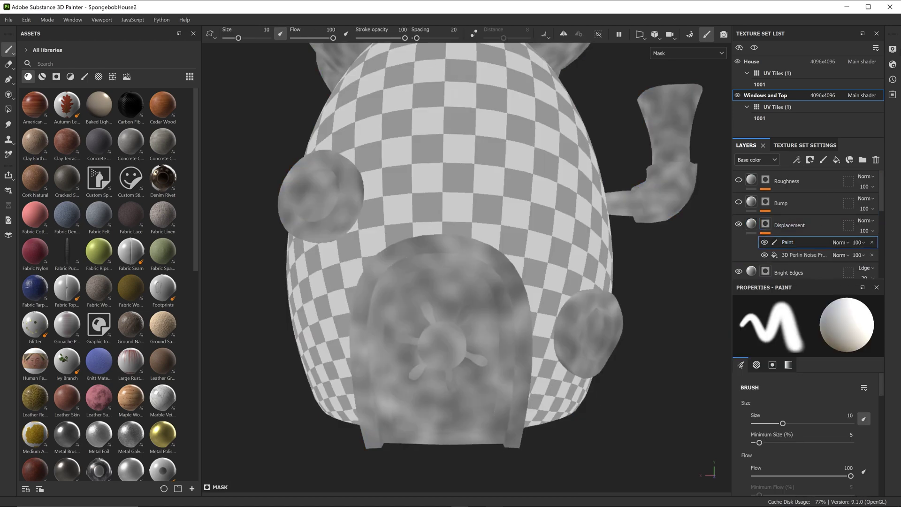
- Set the Basic Soft brush to size 2.19 and paint rivet dots around the rim of the upper round window
alt+drag(221, 202, 286, 193)
alt+right_drag(285, 193, 457, 188)
ctrl+right_drag(318, 149, 262, 154)
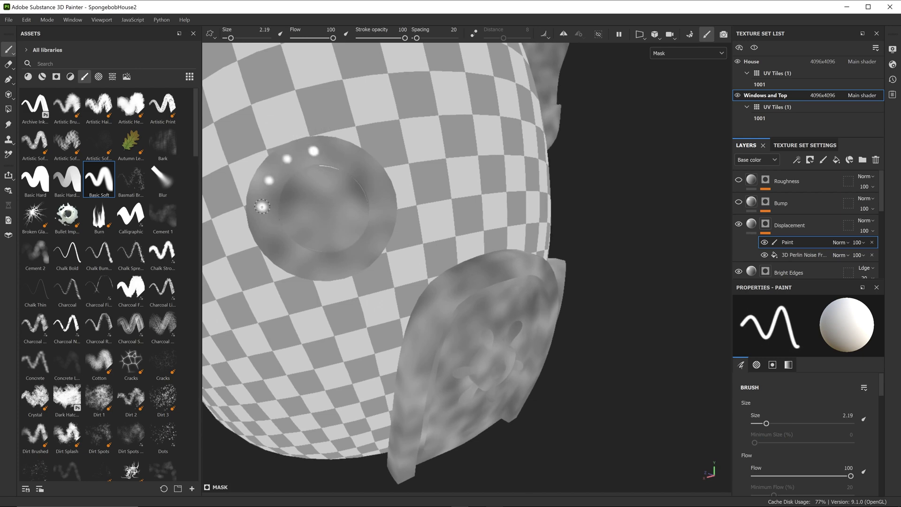
click(382, 202)
click(370, 176)
click(348, 157)
- Paint evenly spaced rivet dots along the door frame and around the rim of the lower round window
alt+drag(554, 235, 474, 309)
click(326, 386)
click(331, 294)
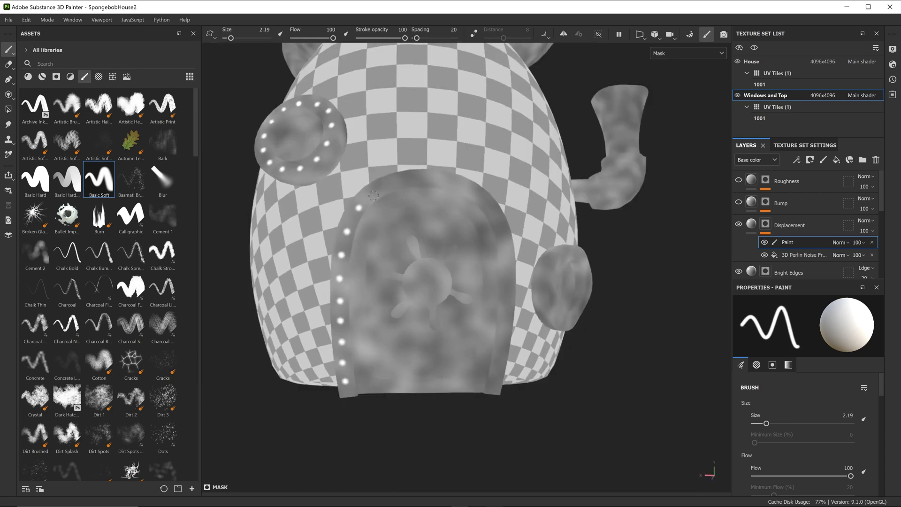
click(374, 192)
alt+drag(504, 236, 528, 300)
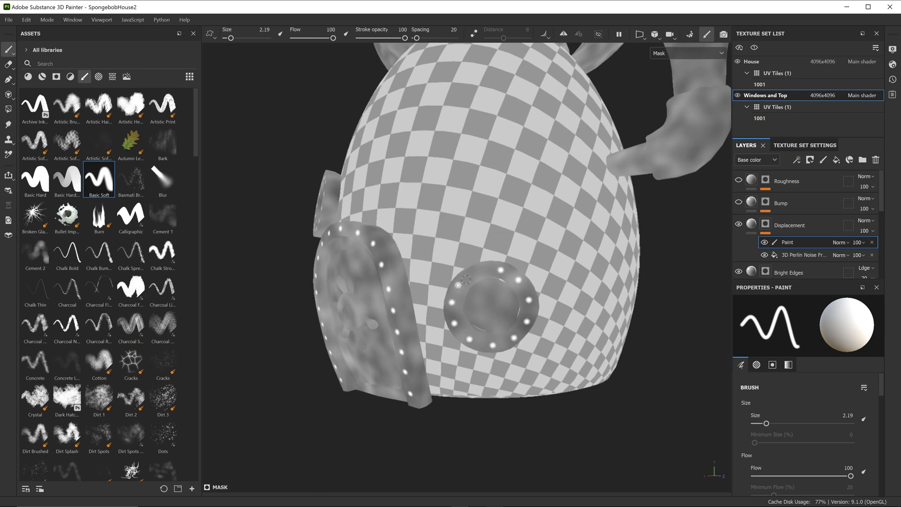
click(477, 272)
- Swap the brush to black and paint a single dot in the centre of the door's wheel
alt+drag(437, 235, 515, 206)
alt+right_drag(516, 221, 580, 220)
key(x)
click(358, 312)
alt+right_drag(516, 282, 431, 275)
alt+drag(430, 276, 439, 229)
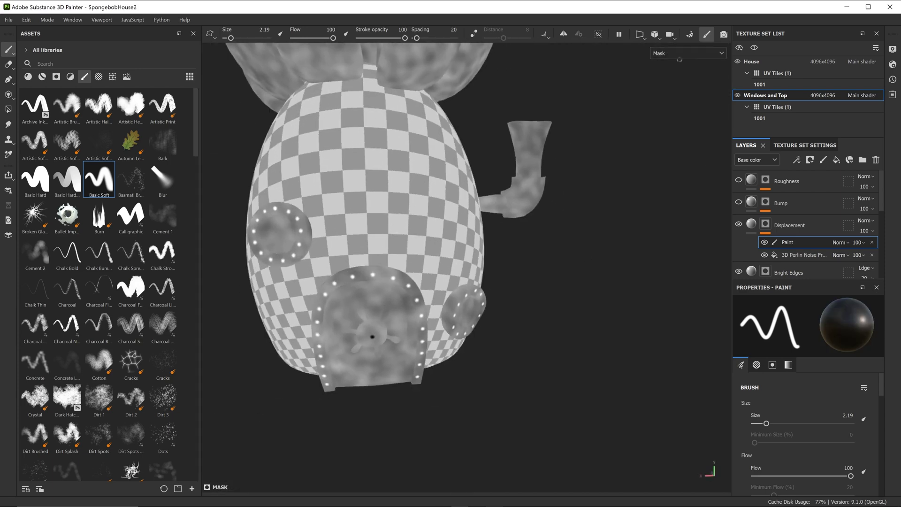
- Make the Displacement layer's fill affect height at 0.5492 and turn off its displacement channel, checking the door close up
click(801, 235)
scroll(836, 360, down, 3)
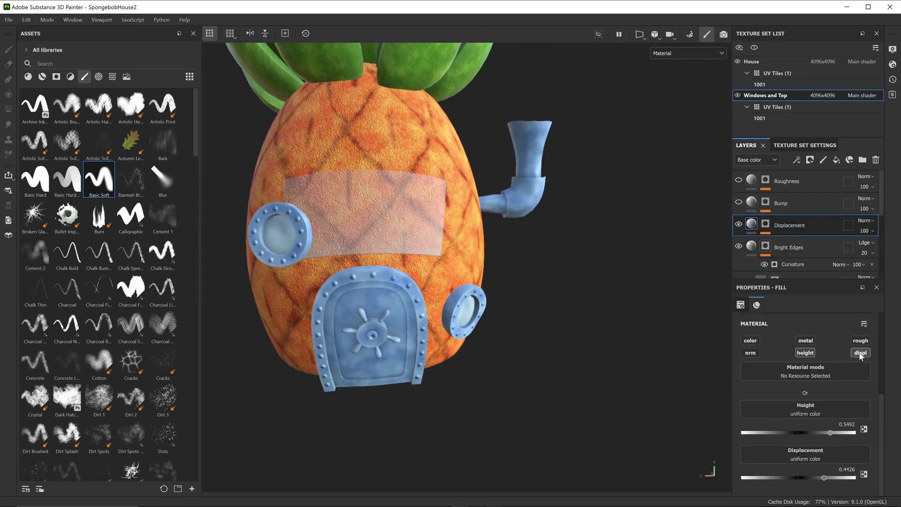
click(860, 356)
alt+drag(530, 262, 388, 298)
alt+right_drag(388, 298, 565, 343)
alt+right_drag(375, 328, 525, 375)
- Add a Blur filter above the Paint effect in the Displacement layer's mask with intensity 0.29
click(765, 233)
click(790, 243)
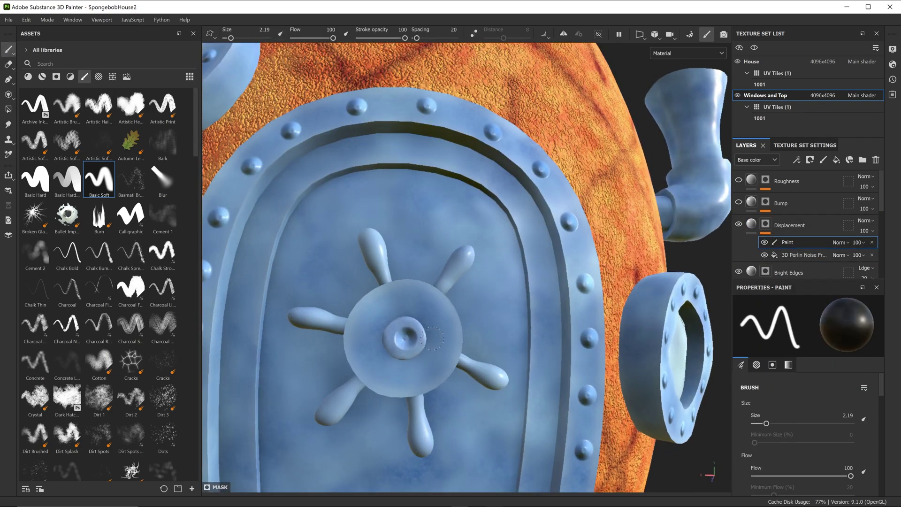
scroll(433, 337, down, 5)
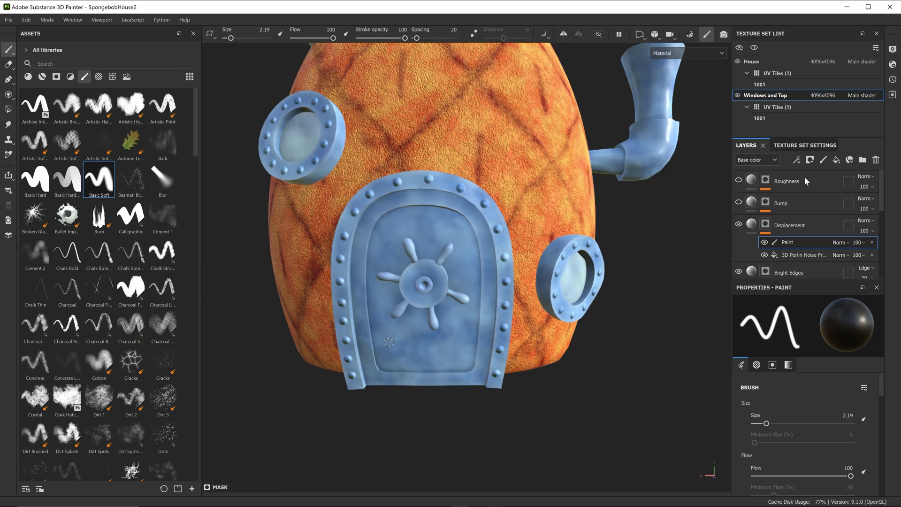
click(796, 160)
click(855, 222)
click(825, 328)
click(872, 376)
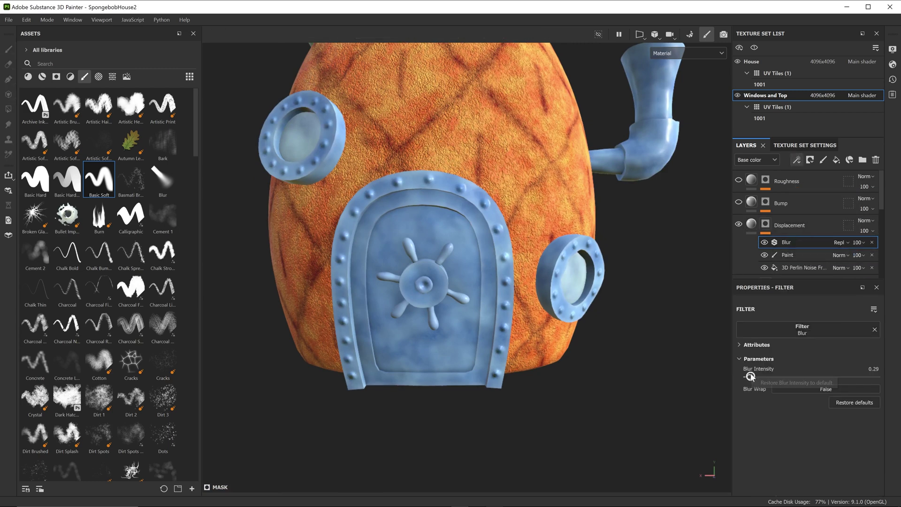
- Add a Bevel filter above the Blur in the Displacement layer's mask
click(796, 160)
click(829, 194)
click(830, 324)
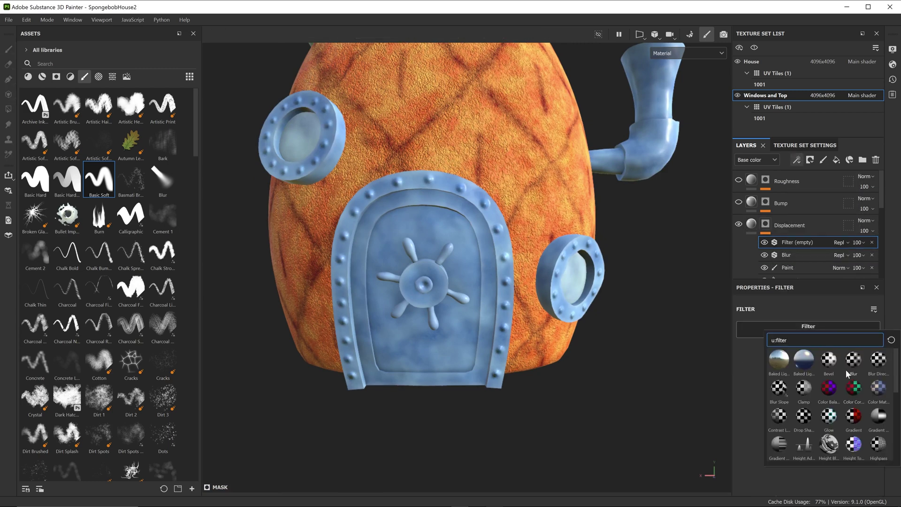
click(828, 360)
- Move the 3D Perlin Noise Fractal fill above the mask's filters and set its blending to Multiply
drag(806, 276, 797, 222)
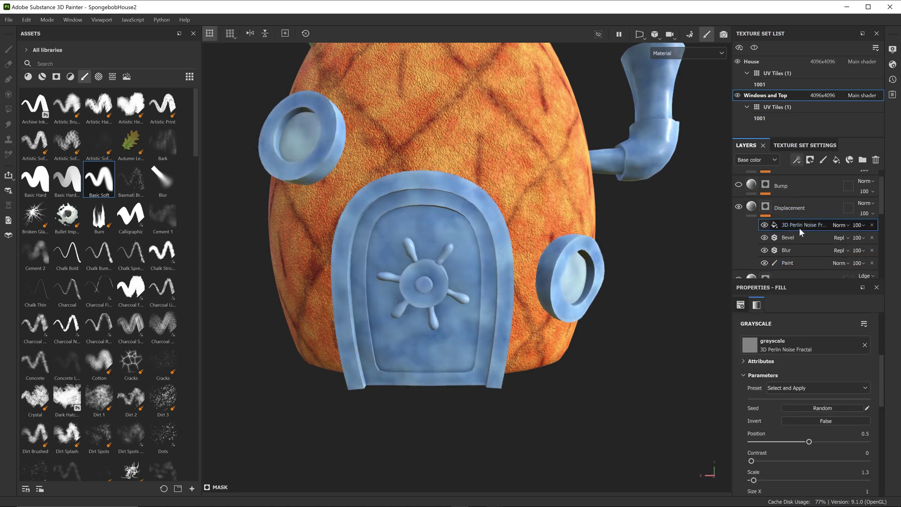
click(847, 225)
click(855, 44)
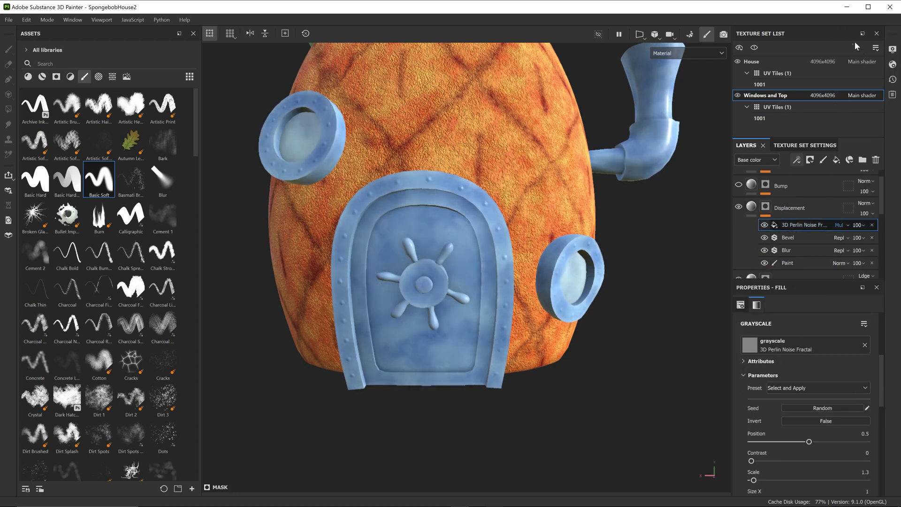
- Set the Bevel distance to 0.0145 and, after previewing the mask, move the Blur filter above the Bevel
click(785, 238)
drag(808, 391, 814, 392)
click(787, 262)
alt+click(766, 207)
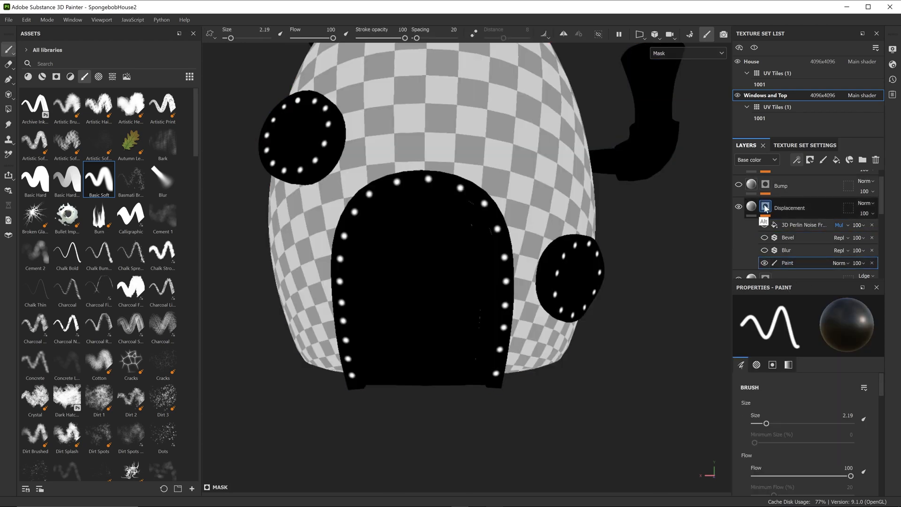
alt+click(766, 207)
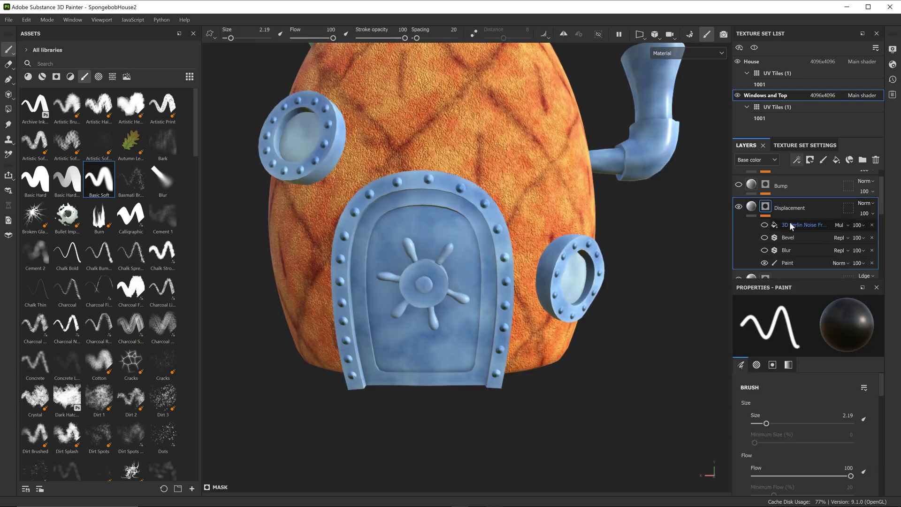
drag(787, 244, 787, 248)
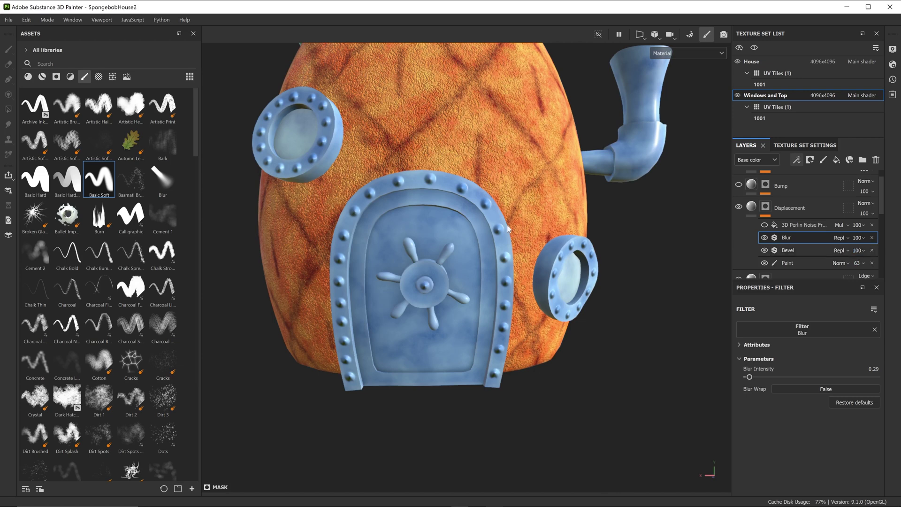
mouse_move(509, 229)
alt+mouse_down()
mouse_move(452, 228)
mouse_move(406, 243)
alt+mouse_up()
- Duplicate the Displacement layer and delete the Blur, Bevel and Paint effects from the copy's mask
click(790, 211)
key(ctrl+d)
click(791, 238)
key(Delete)
key(Delete)
key(Delete)
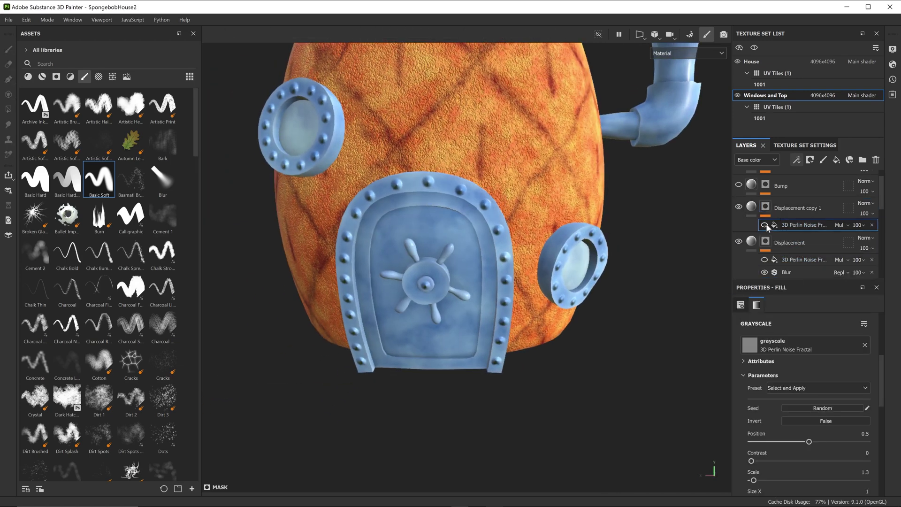
- Turn on the Perlin noise in the copied layer's mask and delete the noise from the original Displacement layer
click(766, 226)
click(797, 260)
key(Delete)
click(815, 225)
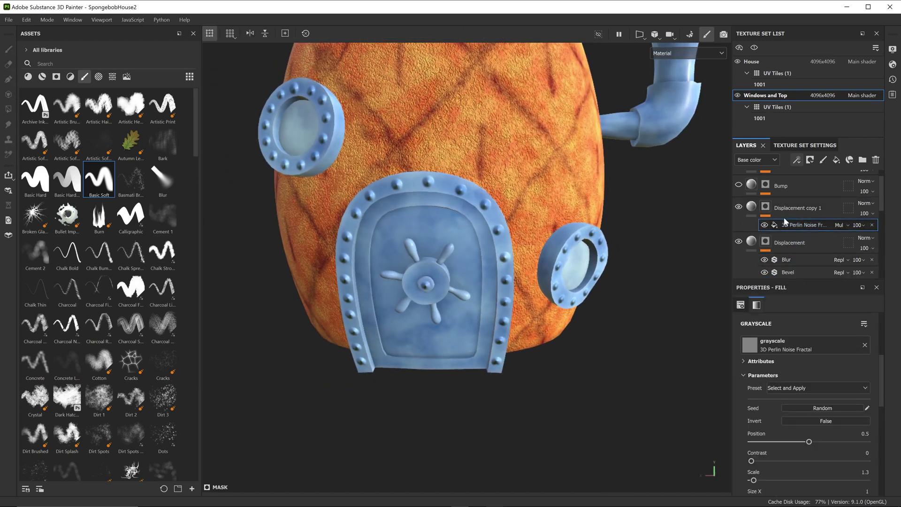
- Isolate the copied layer, preview its mask and set the noise's blending to Normal, keeping both displacement layers visible
click(738, 242)
alt+click(765, 207)
click(840, 226)
click(845, 207)
click(738, 207)
click(739, 241)
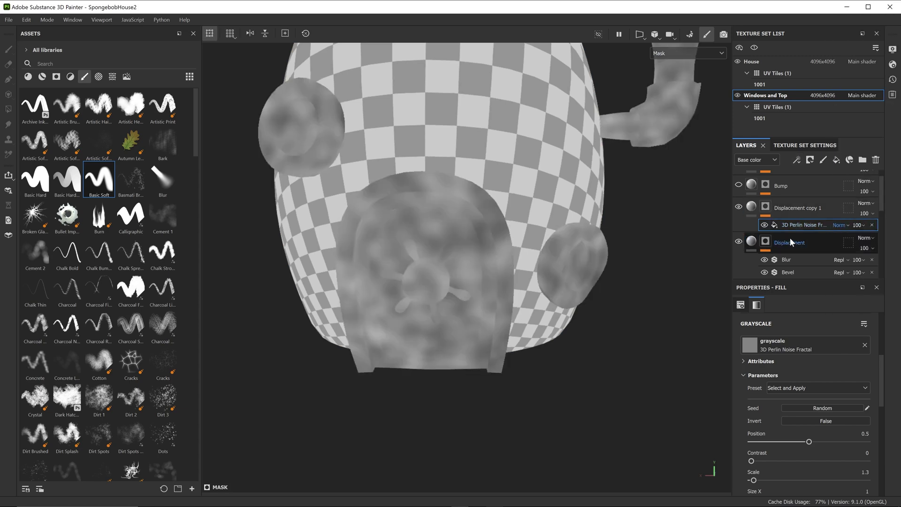
- Preview the Displacement layer's mask and reduce the Bevel filter's distance for smaller rivets
click(752, 207)
click(817, 260)
scroll(783, 227, down, 1)
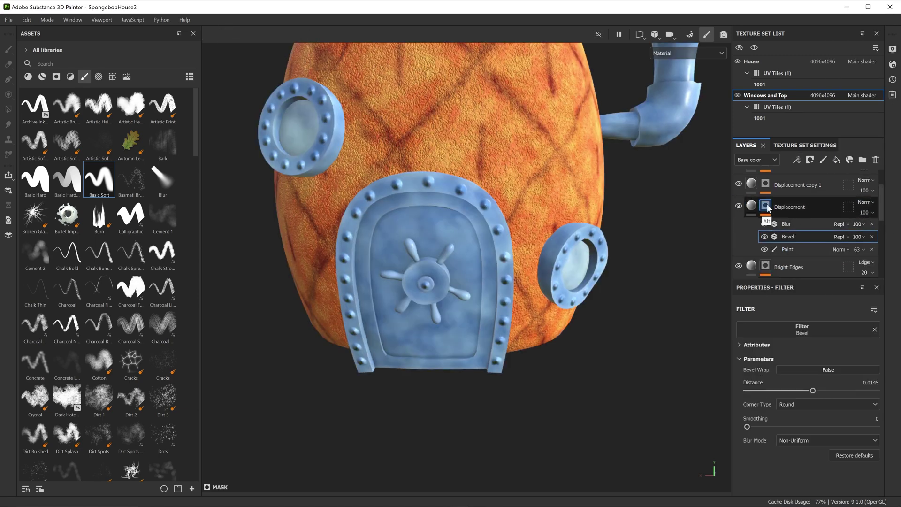
alt+click(766, 206)
double_click(802, 209)
click(765, 205)
click(799, 235)
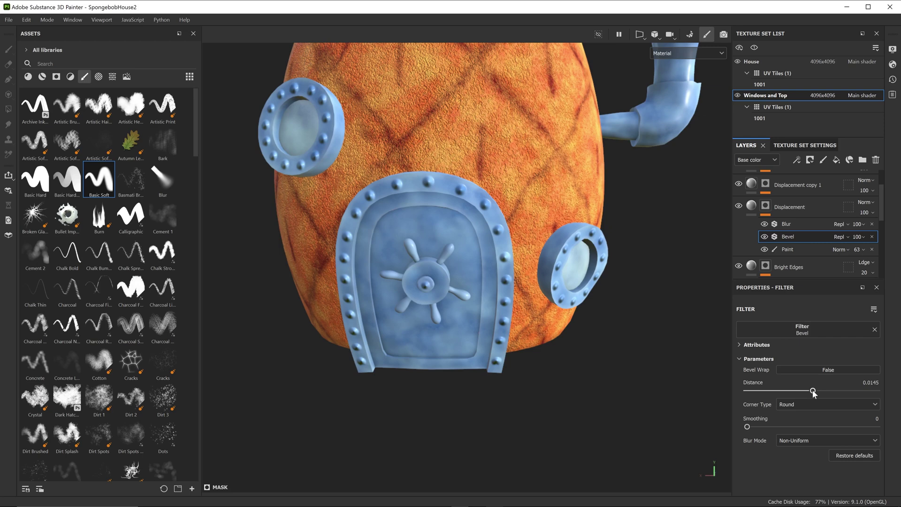
- Set the mask's Blur Intensity to 0.12 and check the rivets on the whole house
click(795, 225)
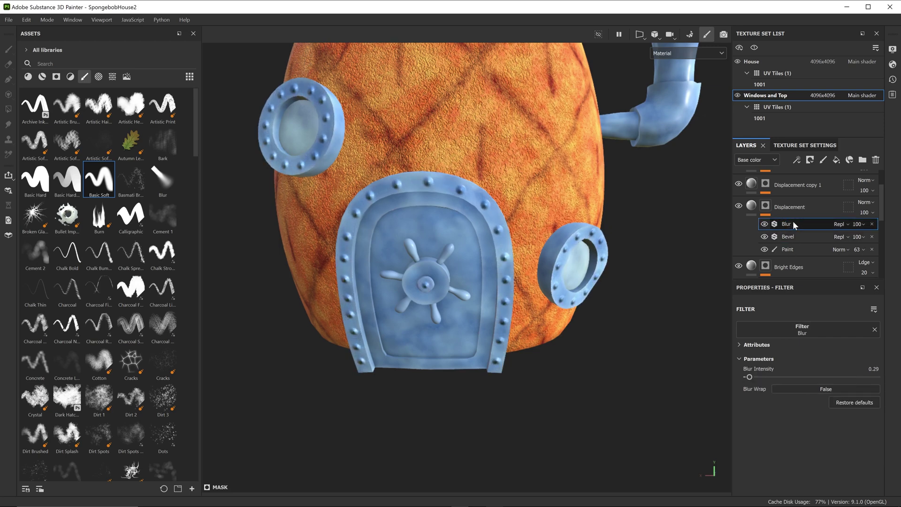
scroll(559, 296, down, 4)
mouse_move(558, 296)
alt+mouse_down()
mouse_move(520, 291)
mouse_move(556, 307)
alt+mouse_up()
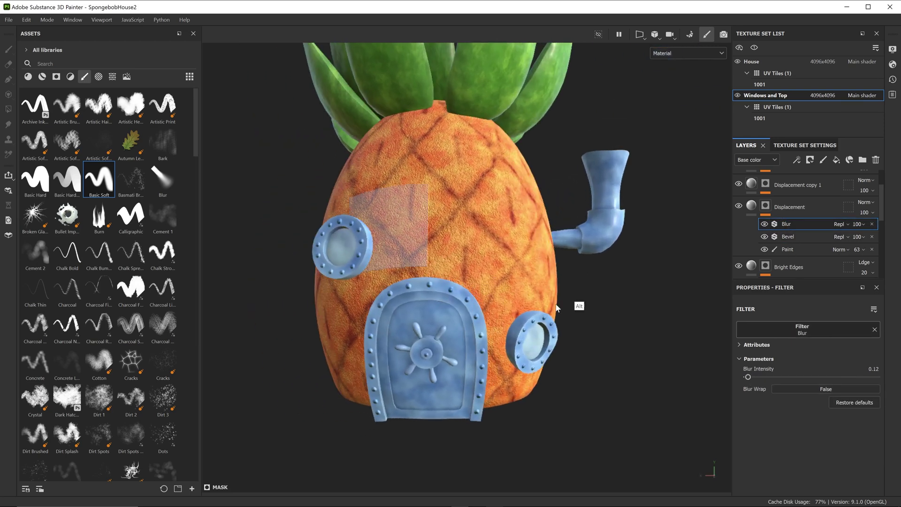
scroll(558, 308, up, 3)
- Enable the color channel on the Displacement layer's fill and pick a muted greyish blue as its base color
click(751, 206)
click(750, 341)
click(808, 426)
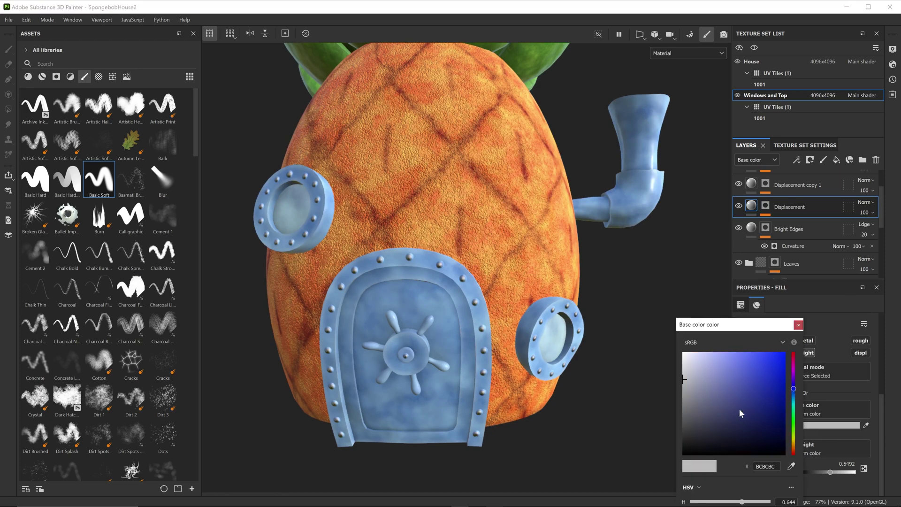
click(707, 403)
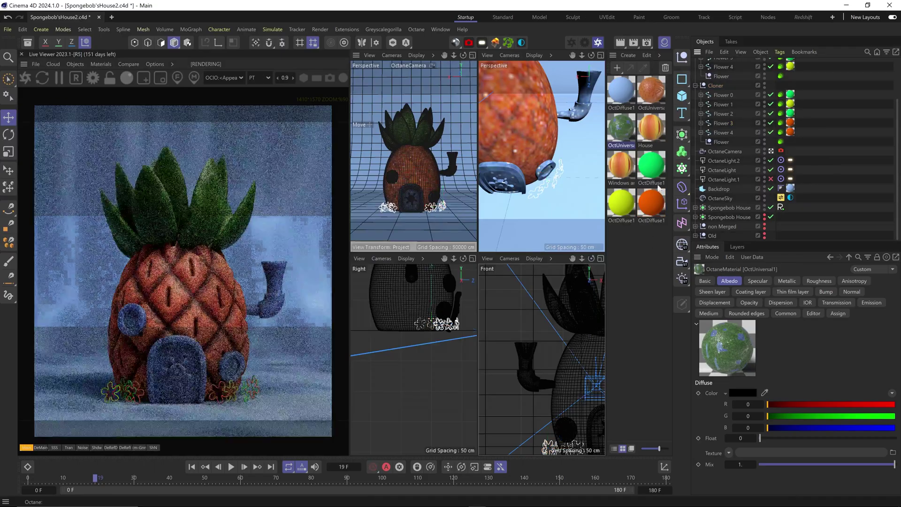
- Switch to Cinema 4D and draw a three-point spline rising from the pipe's opening in the Front view
click(526, 358)
drag(516, 289, 511, 276)
mouse_move(516, 281)
alt+middle_down()
mouse_move(538, 399)
mouse_move(513, 332)
mouse_move(522, 330)
alt+middle_up()
click(524, 269)
scroll(815, 84, up, 3)
click(715, 62)
click(174, 43)
click(134, 43)
key(t)
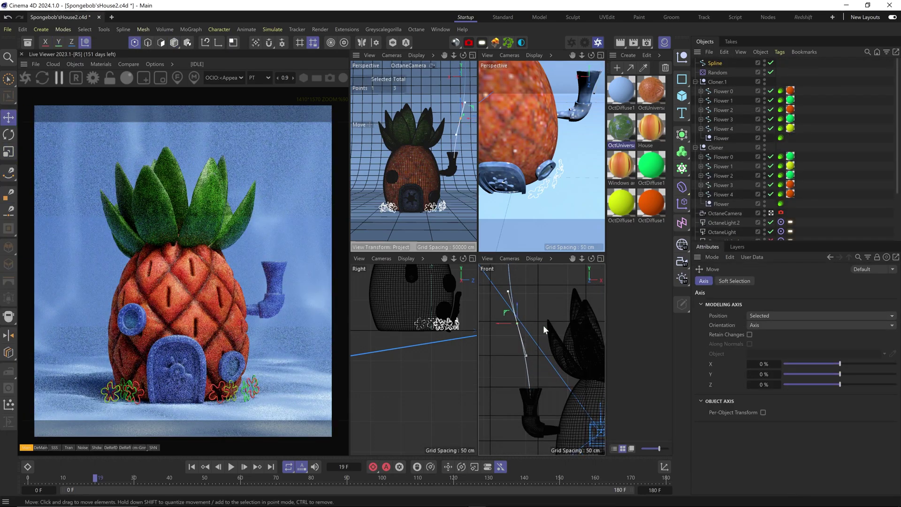
- Add a Sphere and scale it down to a radius of about 5.25 cm
drag(682, 96, 779, 145)
key(t)
click(716, 63)
drag(413, 400, 356, 446)
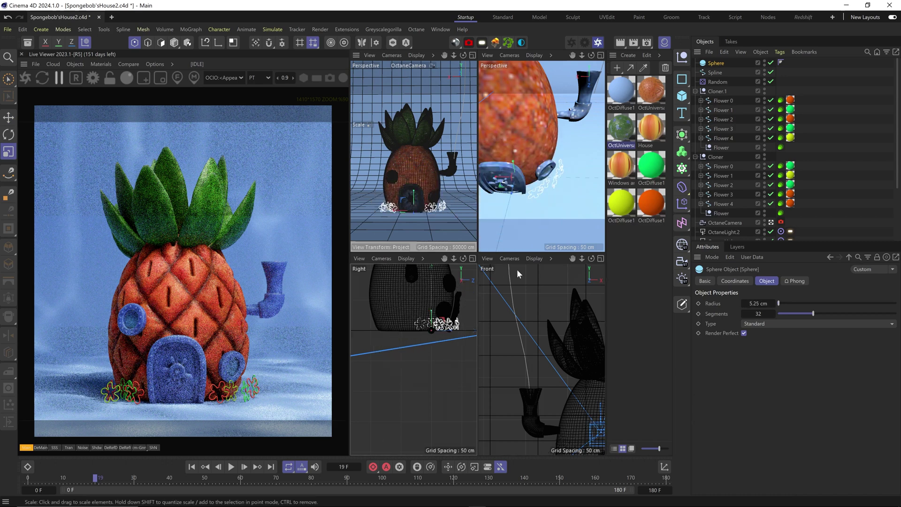
- Move the sphere into the mouth of the pipe and scale it to a radius of about 4.5 cm
key(e)
alt+middle_drag(574, 403, 535, 326)
drag(584, 416, 498, 316)
alt+middle_drag(497, 315, 527, 341)
scroll(436, 319, up, 5)
alt+middle_drag(434, 277, 444, 348)
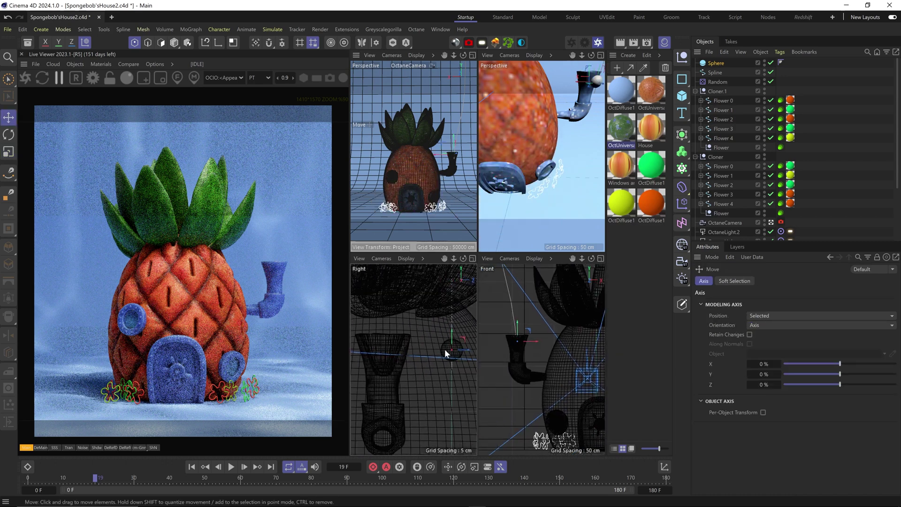
scroll(519, 344, up, 6)
key(t)
click(716, 63)
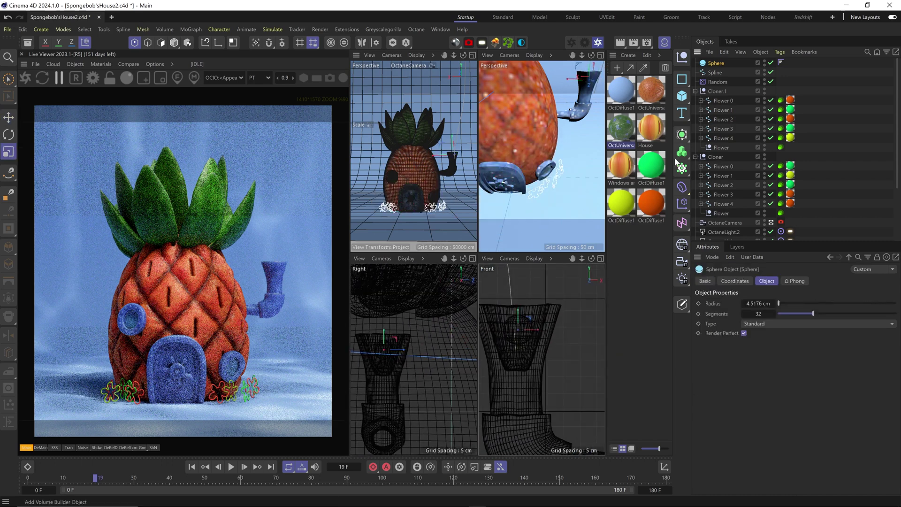
- Put the sphere in a Cloner that distributes clones along the Spline object, and add a Random effector to it
alt+click(682, 168)
drag(716, 84, 771, 369)
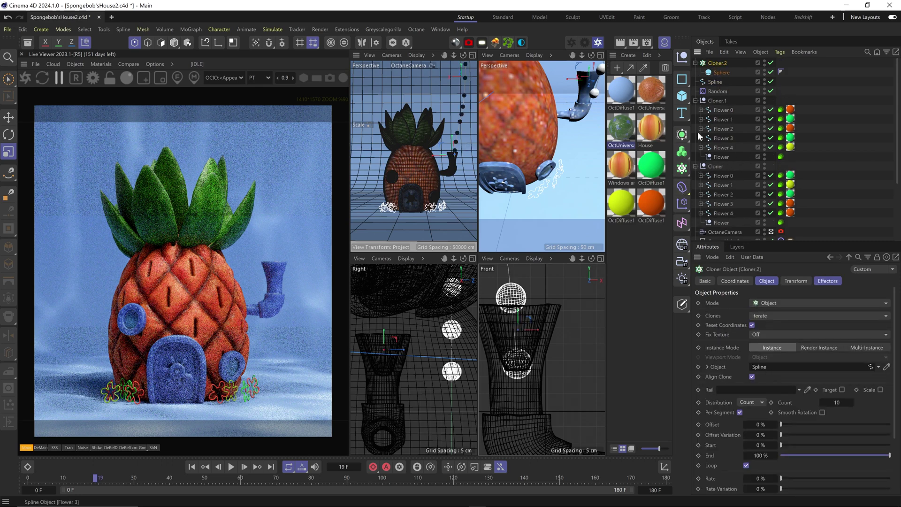
click(681, 187)
click(749, 310)
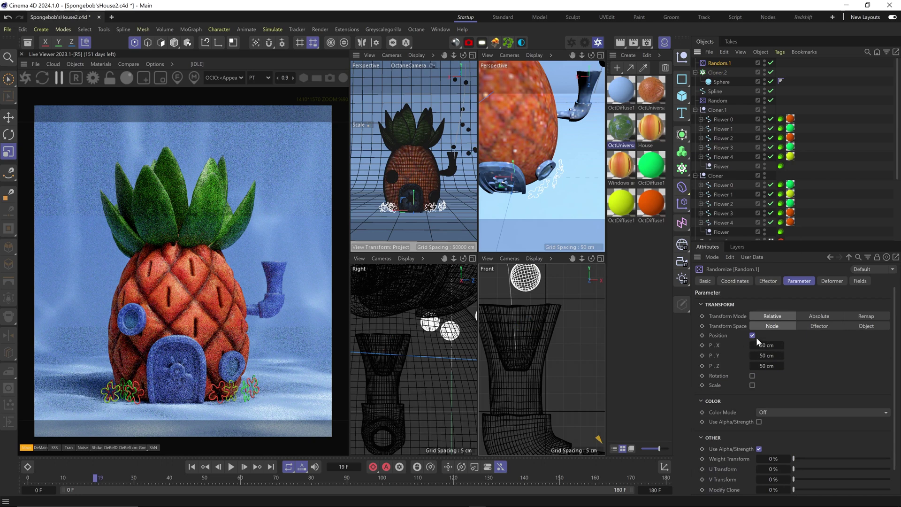
- Add a Linear Field to the Random effector and align it vertically above the pipe's mouth
click(855, 281)
click(713, 373)
scroll(511, 381, down, 8)
key(e)
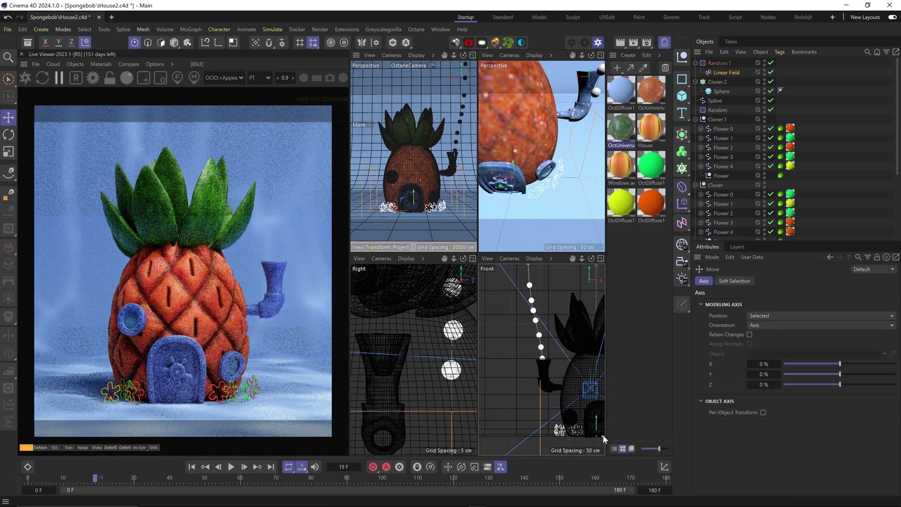
drag(602, 435, 532, 415)
key(e)
drag(533, 381, 533, 408)
drag(532, 410, 535, 322)
- Keyframe the sphere Cloner's Offset from 0% at frame 0 to 100% at frame 90 and set Offset Variation to 36%
click(723, 64)
click(720, 82)
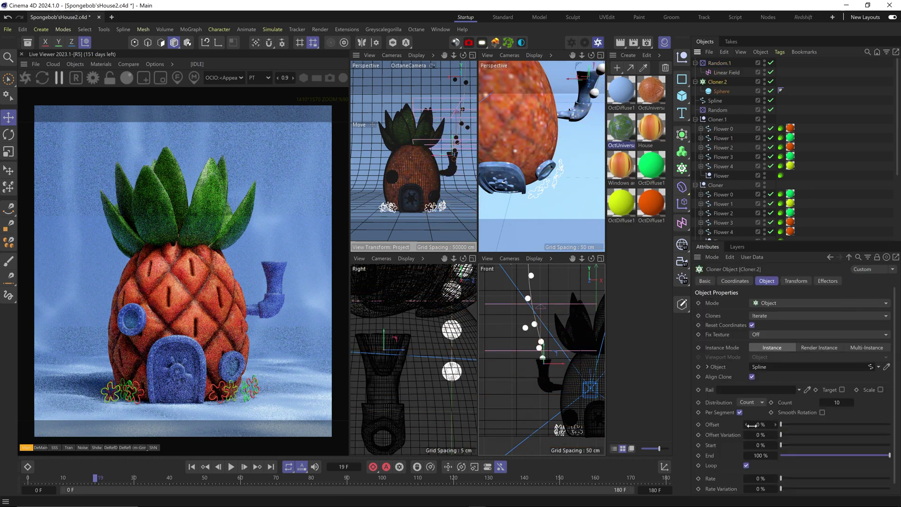
mouse_move(761, 425)
mouse_down()
mouse_move(788, 425)
mouse_move(761, 424)
mouse_up()
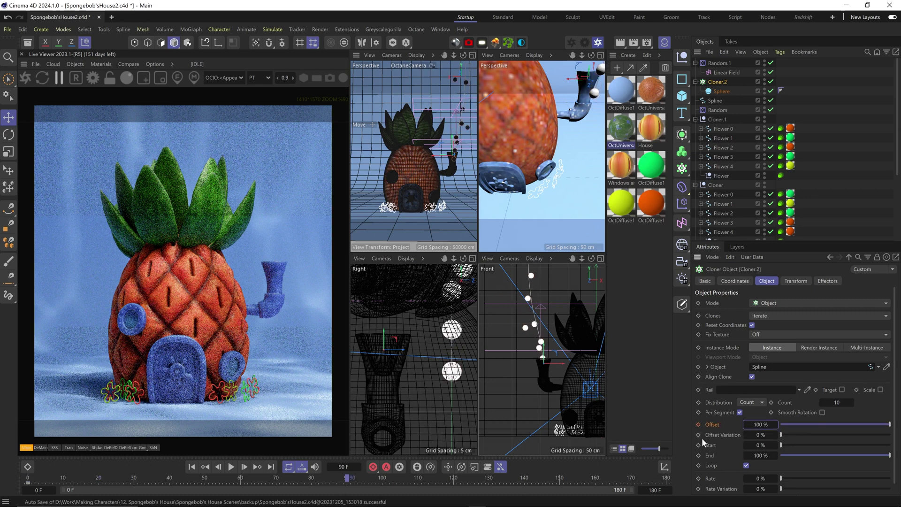
key(shift+f)
key(F8)
key(F8)
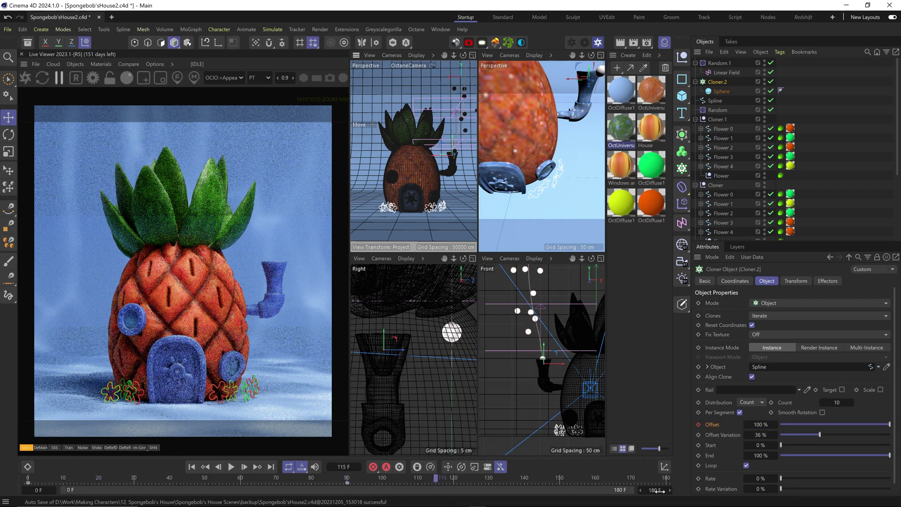
- End the timeline at frame 90, make the Offset keyframes linear in the F-Curve editor, and play back in the enlarged camera view
right_click(712, 425)
mouse_move(746, 330)
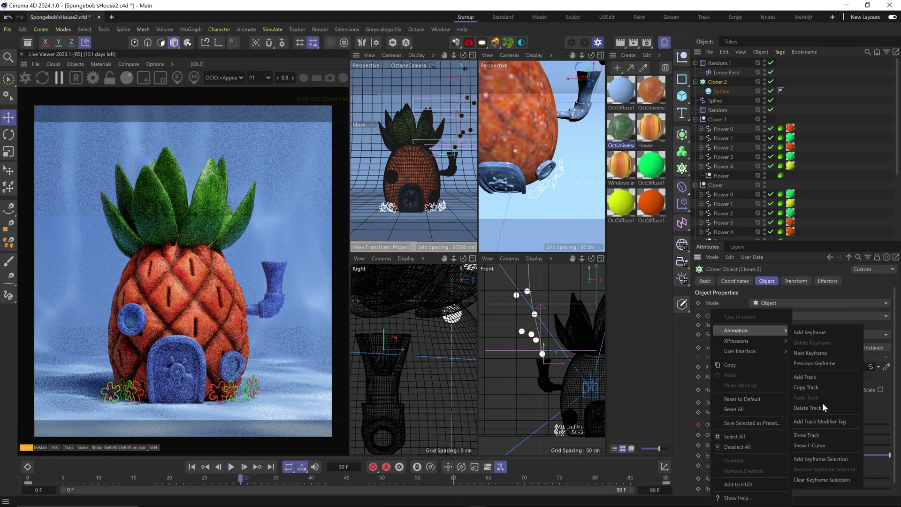
click(819, 444)
key(ctrl+a)
click(286, 254)
click(28, 466)
middle_click(436, 188)
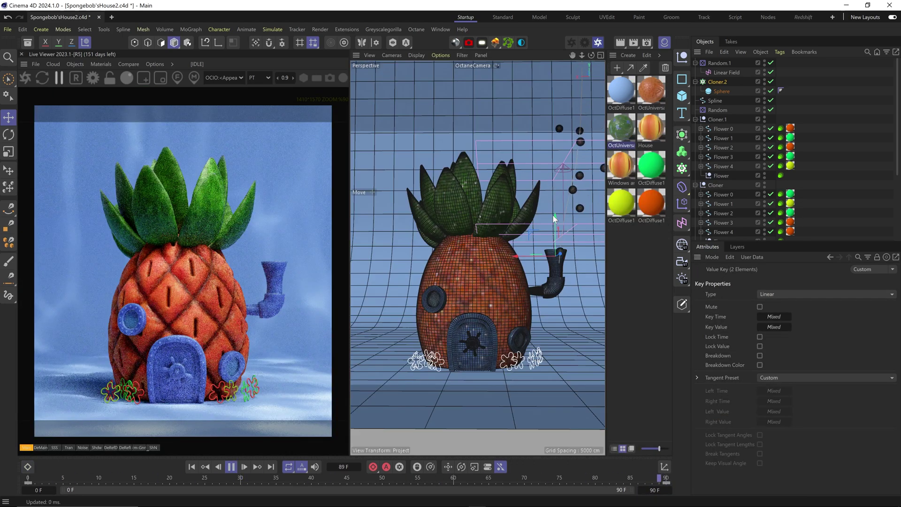
- Undo the bubble Cloner's Offset Variation change so it is back at 0%, and replay the animation from the first frame
key(F8)
click(719, 63)
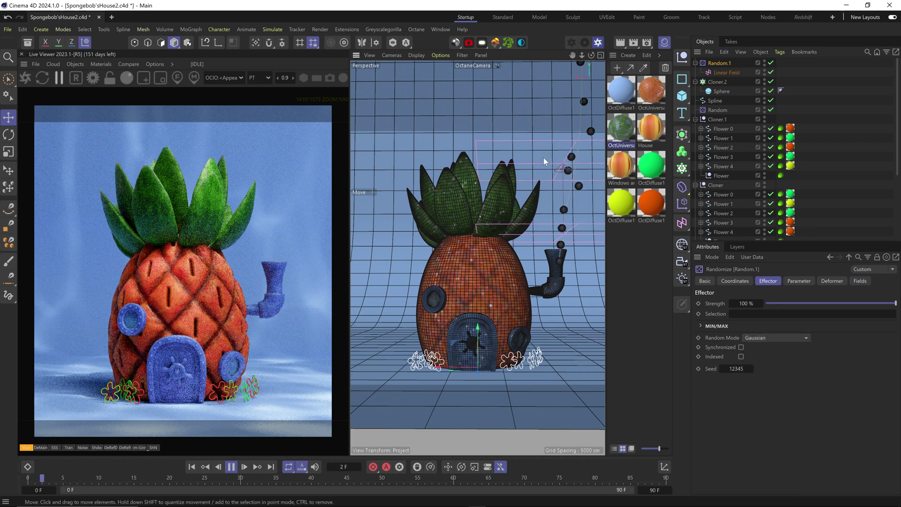
click(717, 82)
key(F8)
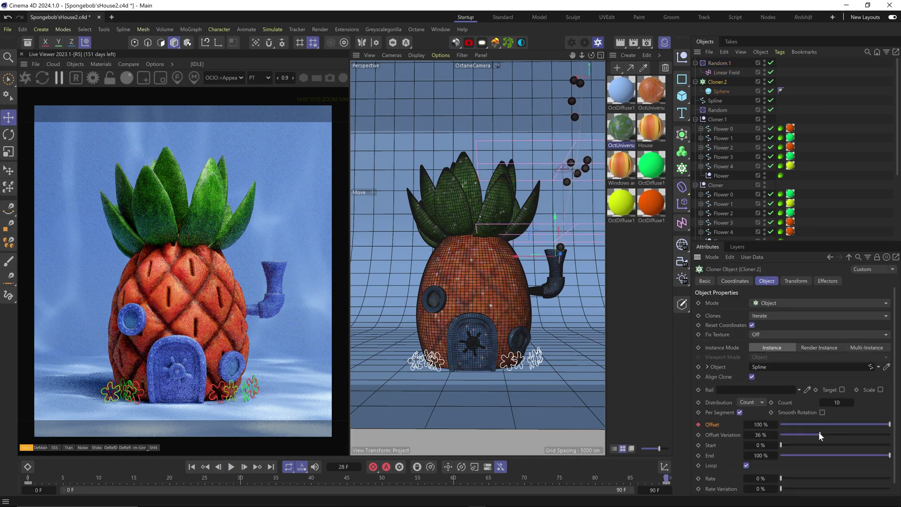
key(ctrl+z)
key(shift+f)
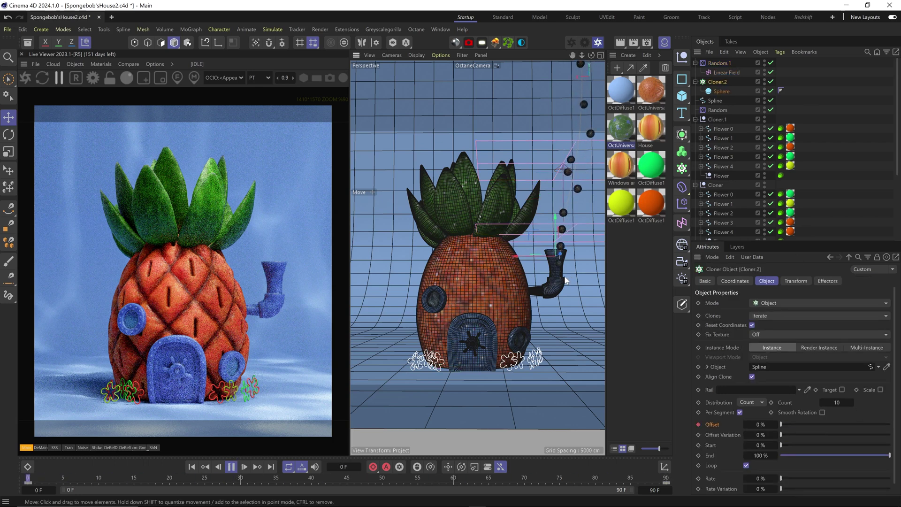
- Shift the bubble Spline slightly in the Right view and lower the Linear Field toward the pipe's mouth, checking both during camera-view playback
middle_click(592, 104)
click(715, 100)
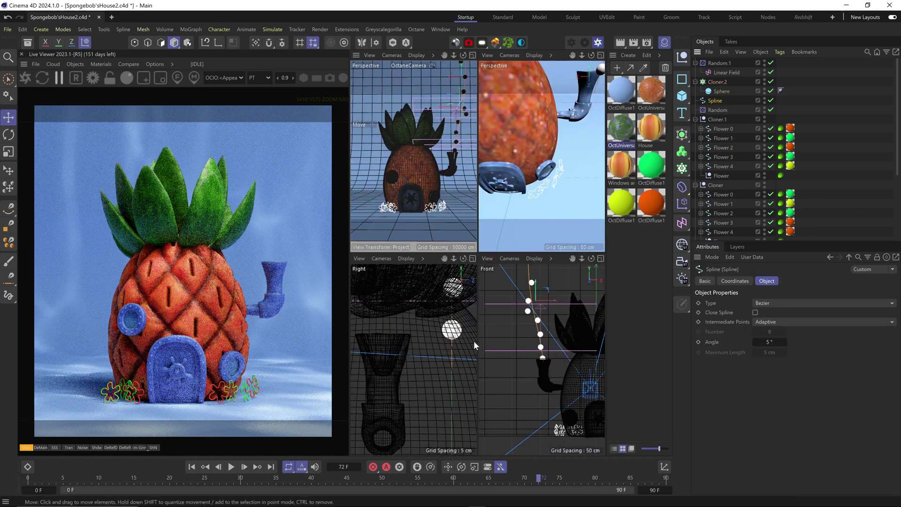
scroll(436, 344, down, 5)
drag(434, 310, 436, 310)
click(472, 55)
key(F8)
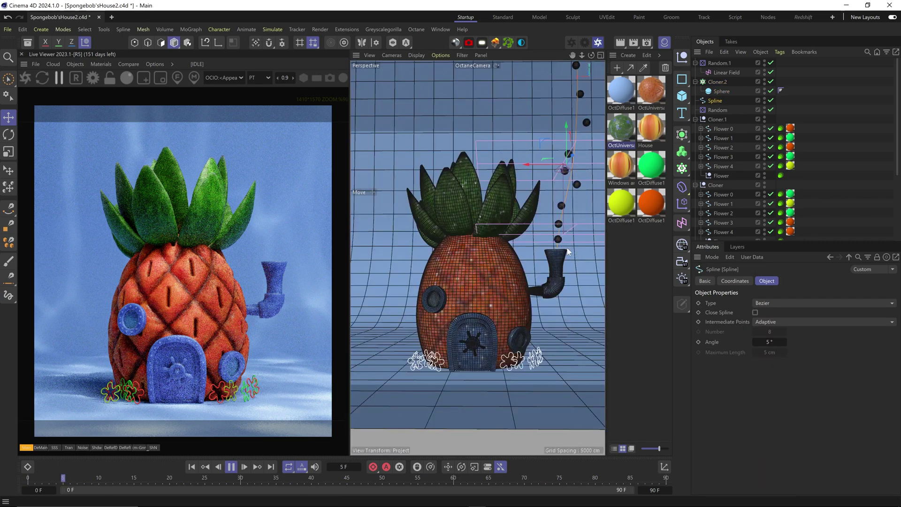
click(722, 72)
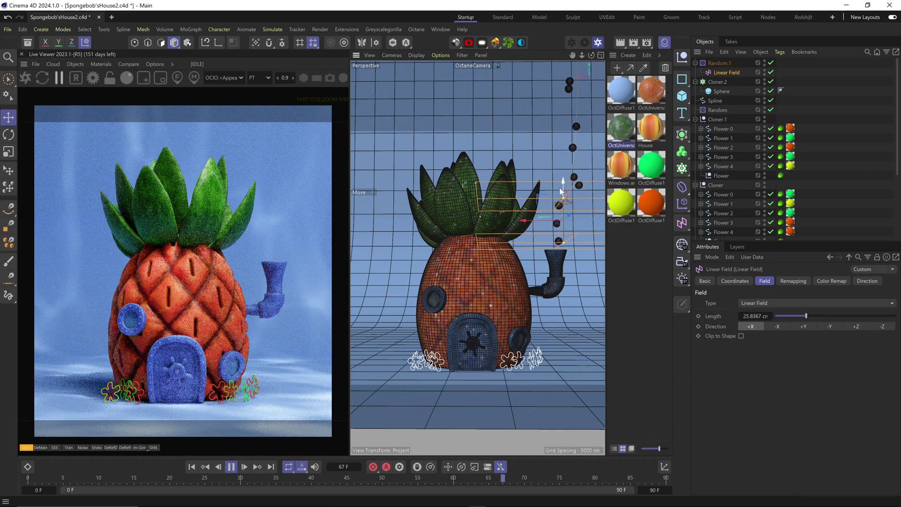
key(F8)
- Add a second Random effector to the bubble Cloner with Position off and a uniform, absolute Scale of -0.62, and play back the size variation
click(716, 82)
click(682, 203)
click(769, 269)
click(798, 280)
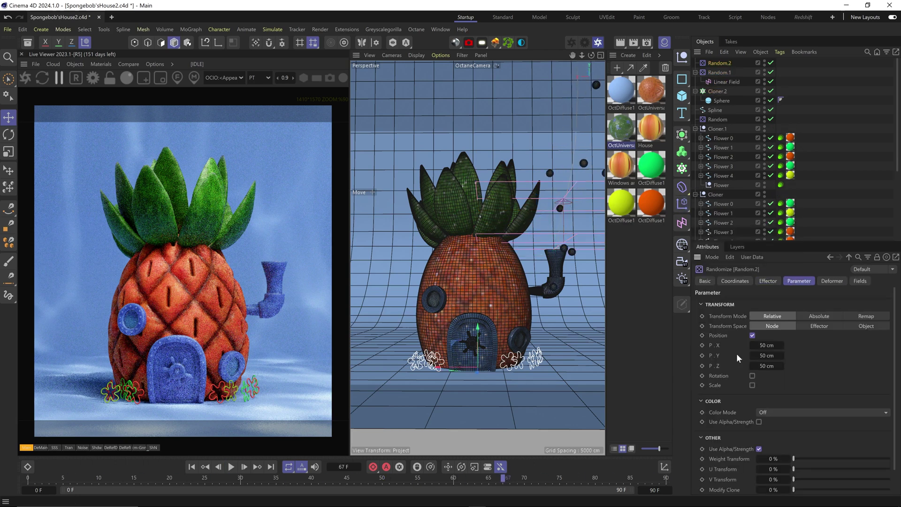
click(753, 335)
click(752, 354)
click(752, 363)
drag(767, 383, 757, 383)
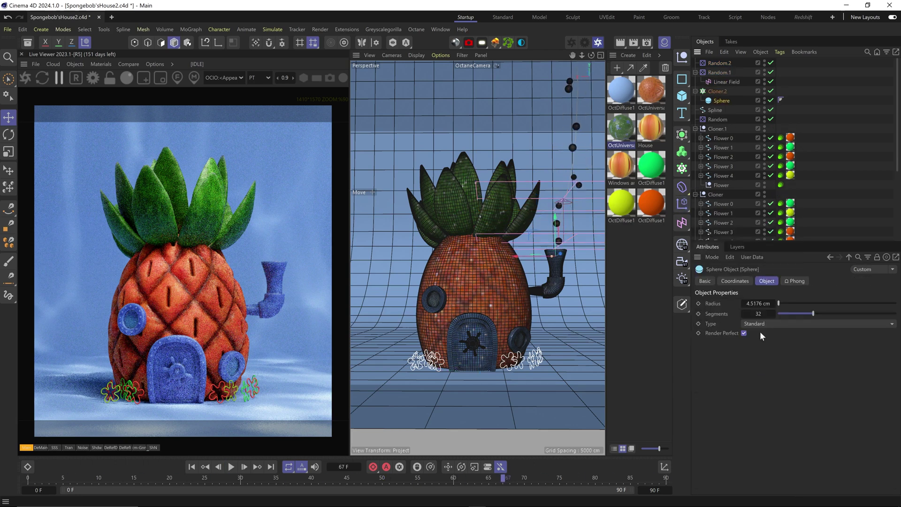
key(F8)
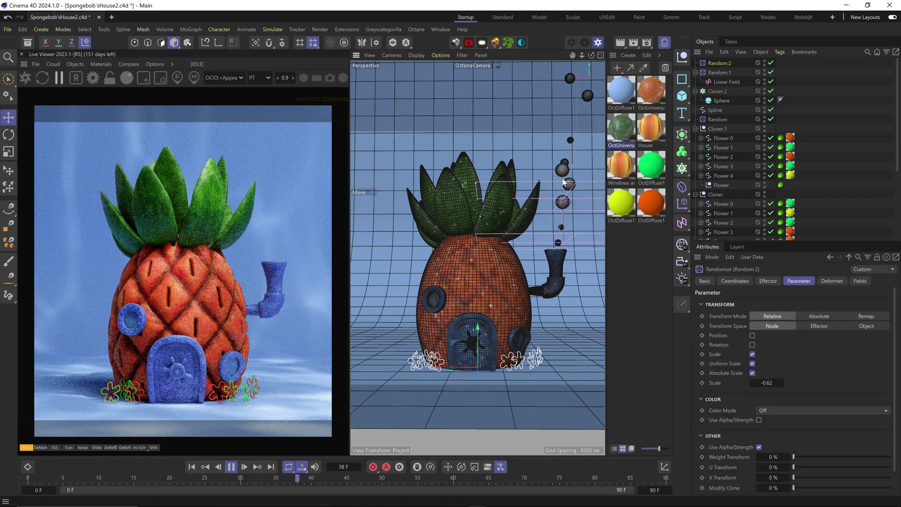
- Resume the Octane live render, create an Octane Specular material and assign it to the bubble Sphere
click(59, 81)
drag(455, 42, 591, 58)
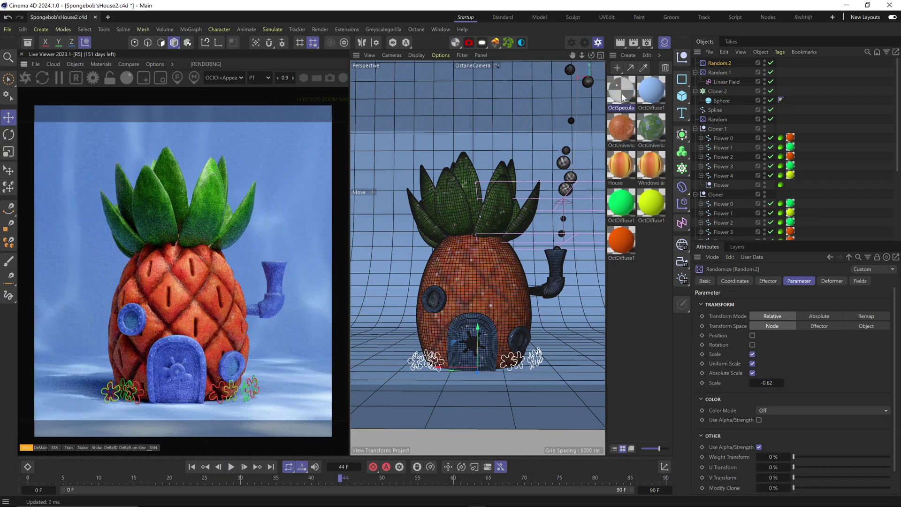
drag(620, 89, 720, 101)
- Enable Fake shadows on the bubbles' specular material and set its Roughness Float to 0.1
click(620, 89)
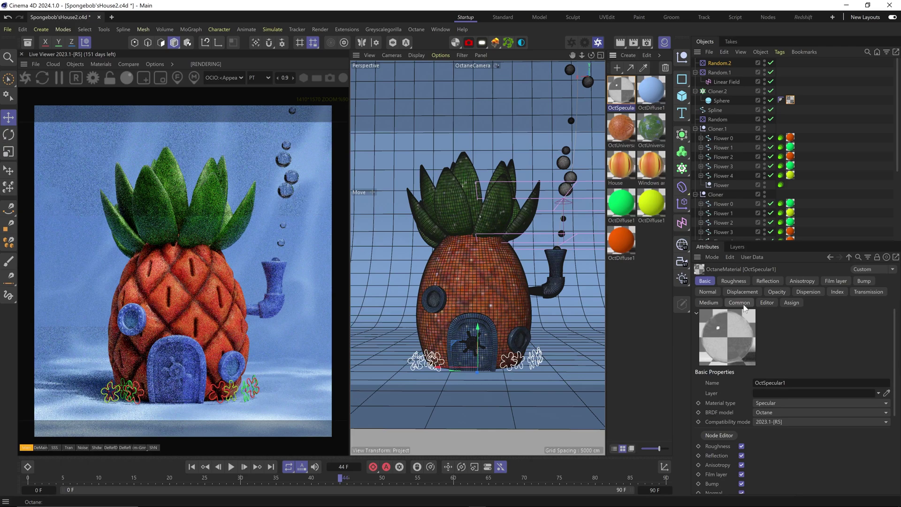
click(780, 412)
click(783, 443)
click(744, 302)
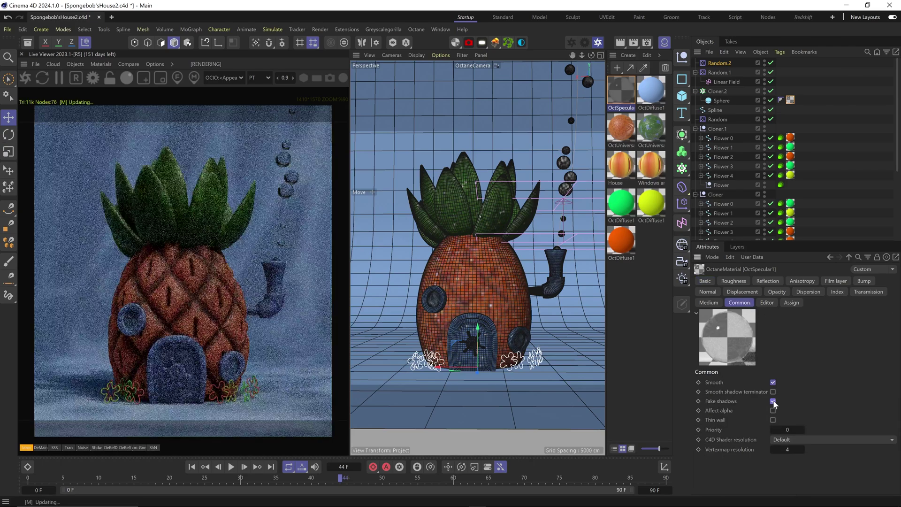
click(733, 281)
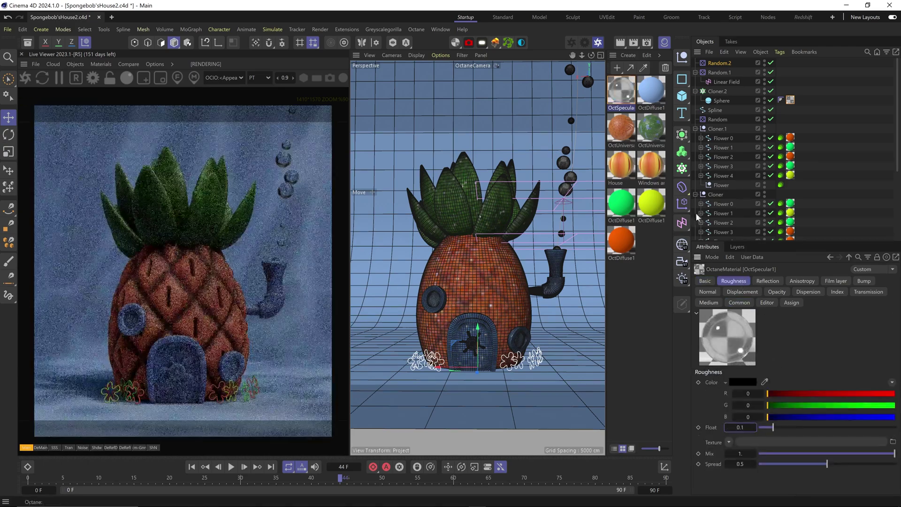
- Set the bubble material's dispersion coefficient to 0.184466 and limit the live render to a region around the bubbles
click(808, 292)
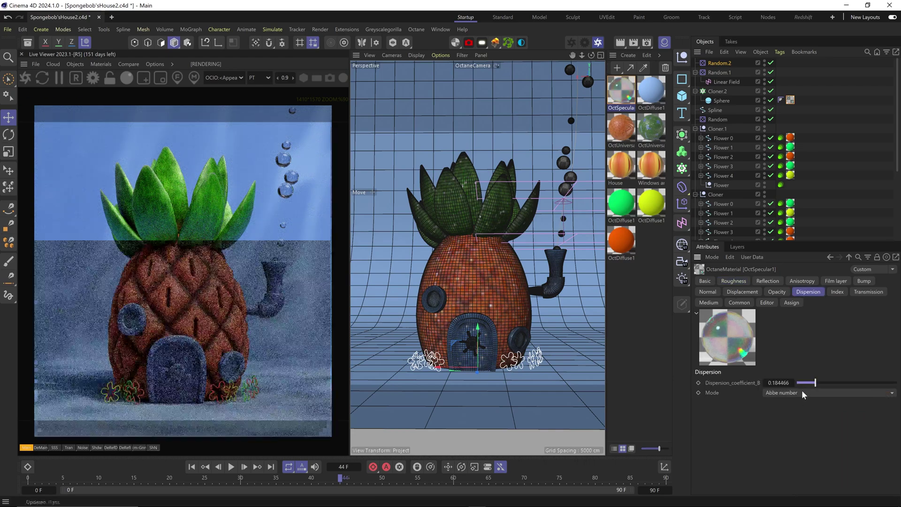
middle_click(569, 123)
alt+middle_drag(569, 123, 527, 197)
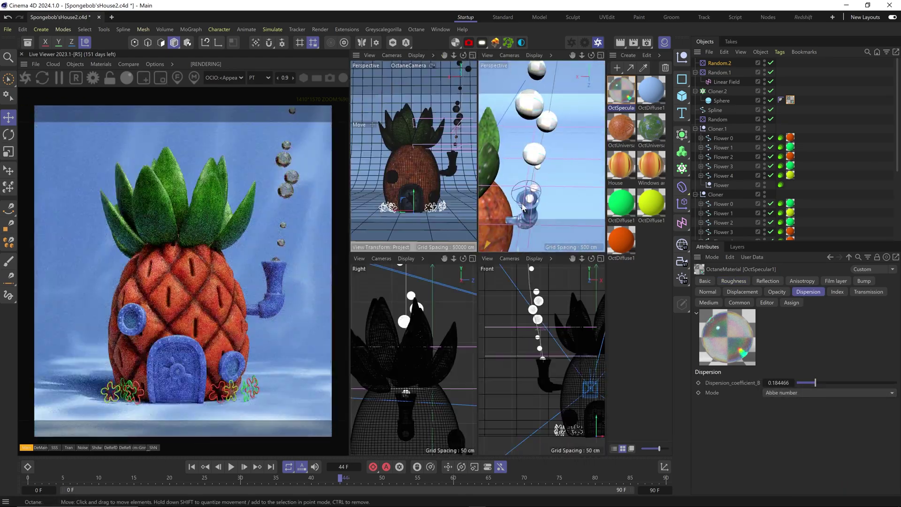
alt+drag(527, 197, 540, 188)
click(160, 78)
drag(271, 142, 324, 247)
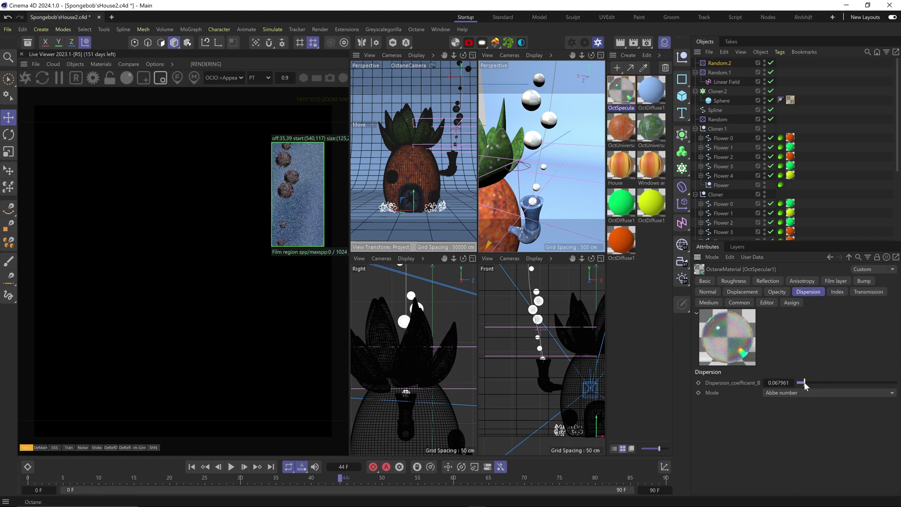
- Try other dispersion coefficients on the bubble material, settle on 0.001, and return the live render to the full frame
drag(815, 382, 861, 386)
click(739, 302)
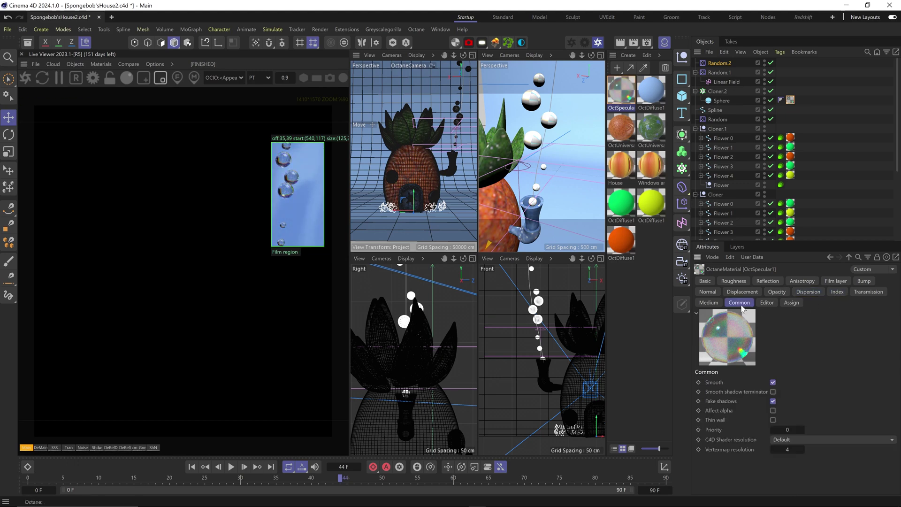
click(808, 292)
mouse_move(797, 383)
mouse_down()
mouse_move(887, 383)
mouse_move(794, 385)
mouse_up()
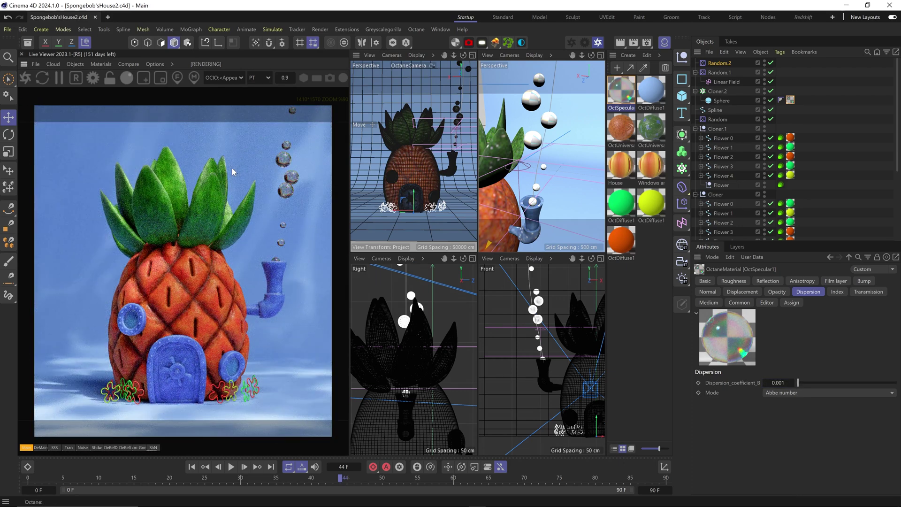